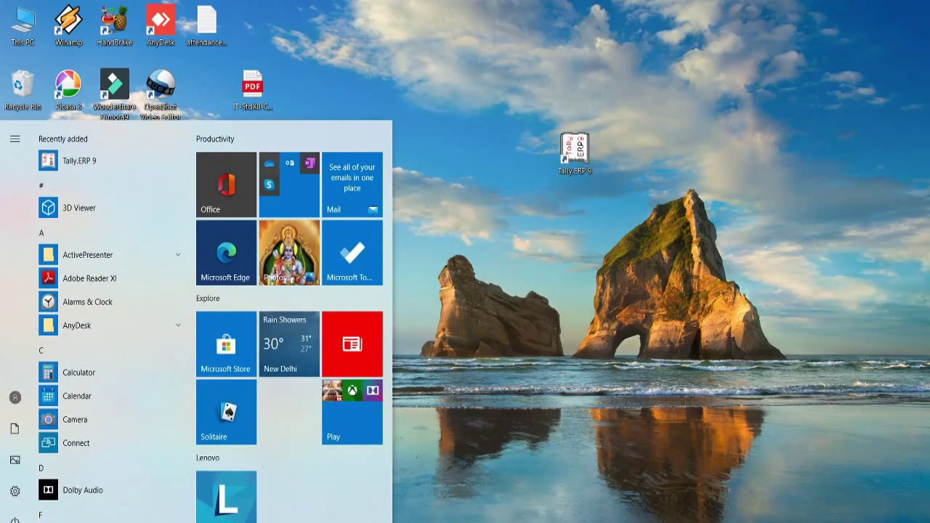
- Search for 'tall' in the Start menu, then launch Tally.ERP 9 from its desktop shortcut
{"action": "type", "text": "tal"}
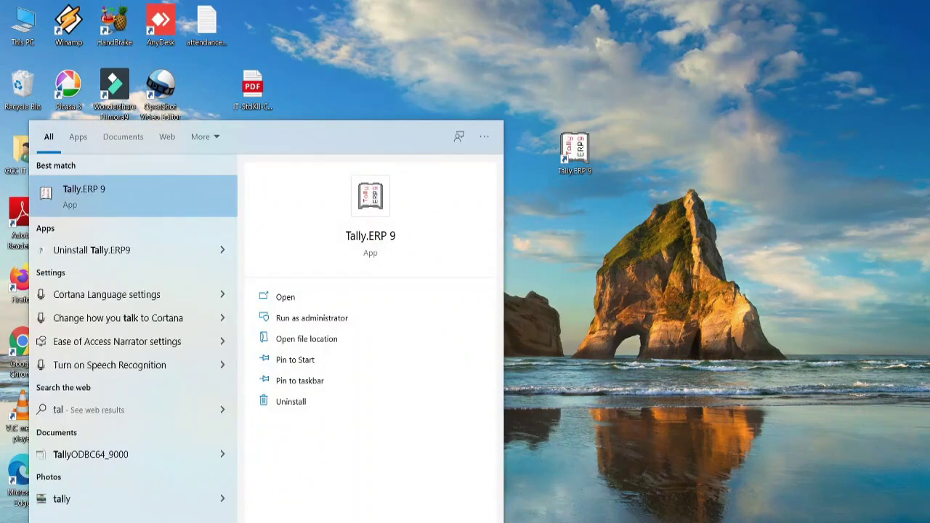
{"action": "type", "text": "l"}
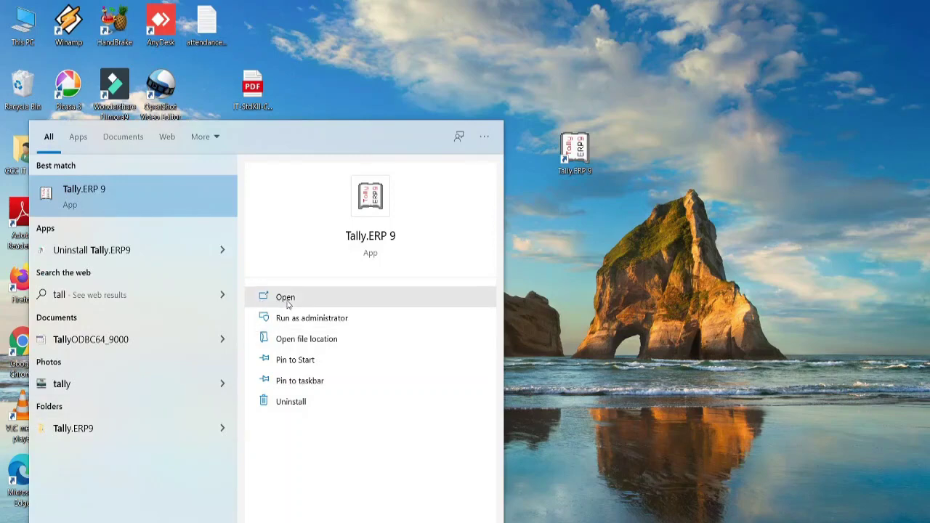
{"action": "left_click", "coordinate": [600, 212]}
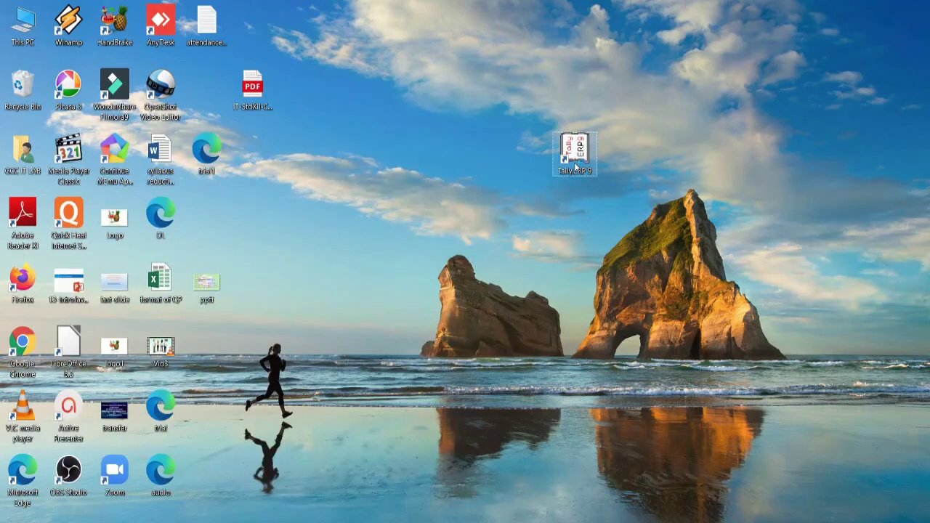
{"action": "double_click", "coordinate": [576, 166]}
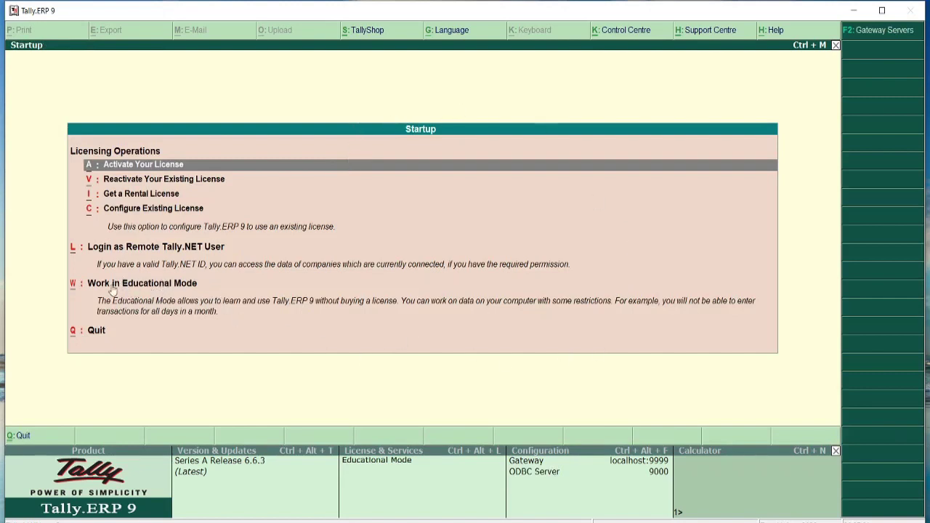
- Choose Work in Educational Mode on the Tally startup screen
{"action": "key", "text": "Down"}
{"action": "key", "text": "Down"}
{"action": "key", "text": "Down"}
{"action": "key", "text": "Down"}
{"action": "key", "text": "Down"}
{"action": "key", "text": "Down"}
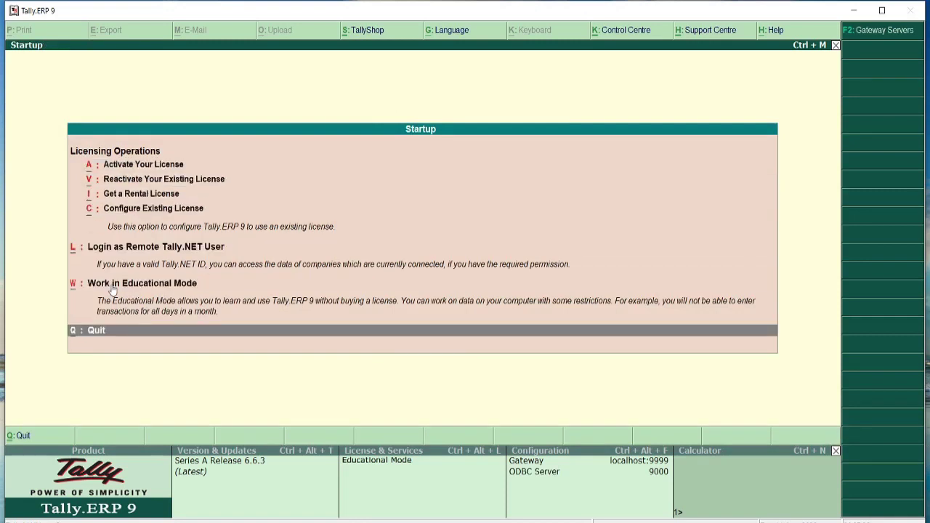
{"action": "key", "text": "Up"}
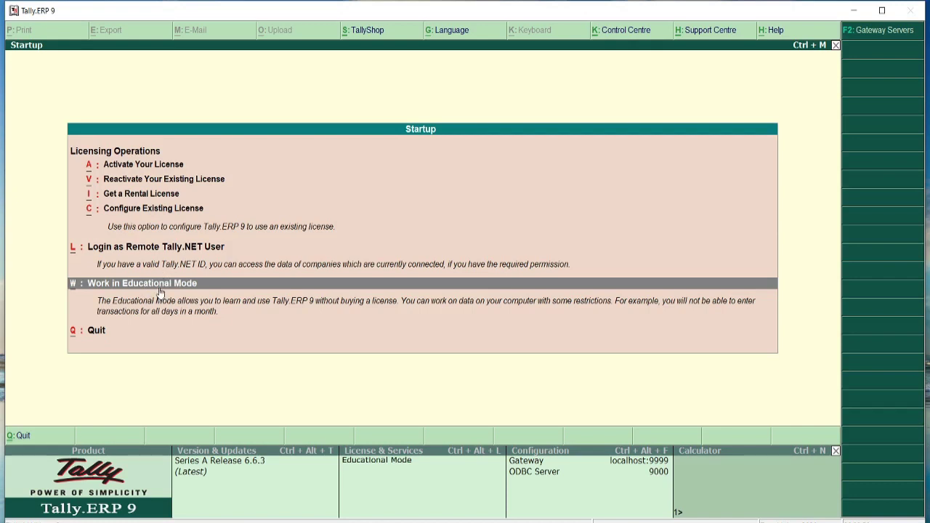
{"action": "left_click", "coordinate": [161, 292]}
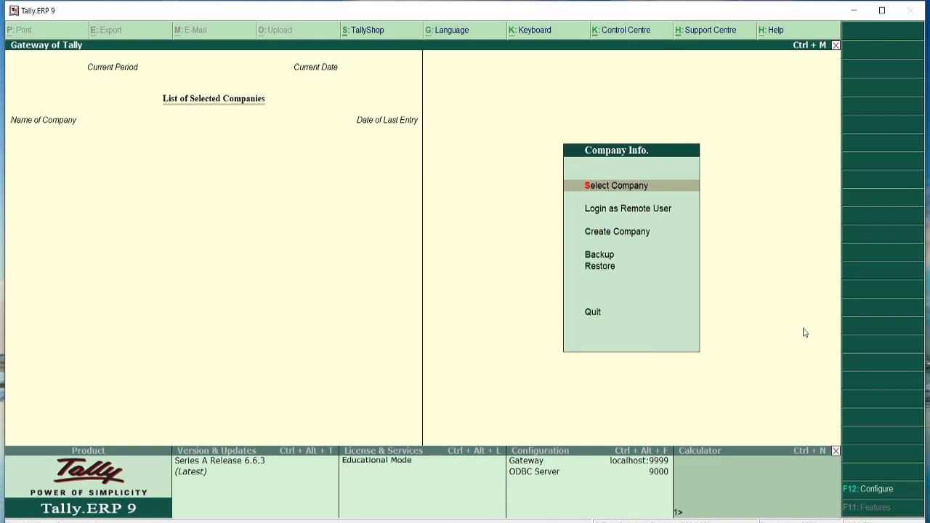
- Move down the Company Info. menu to Create Company
{"action": "key", "text": "Down"}
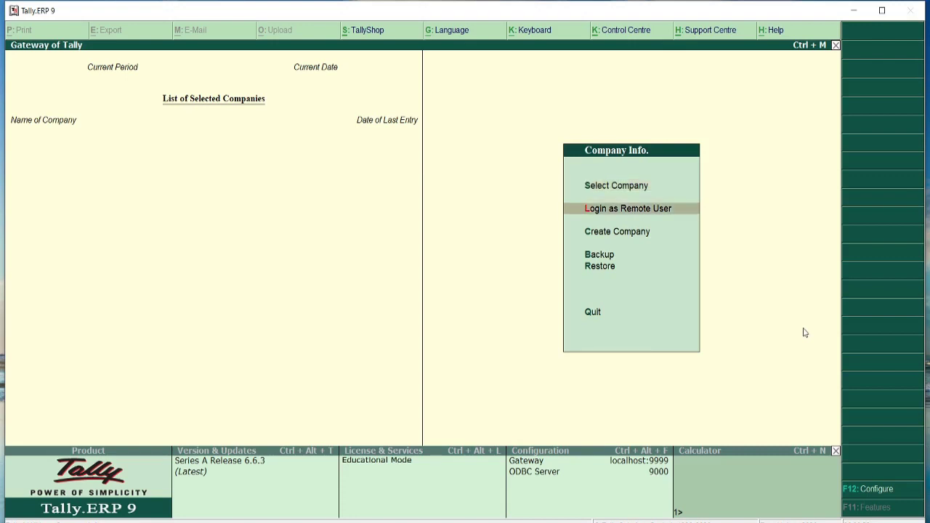
{"action": "key", "text": "Down"}
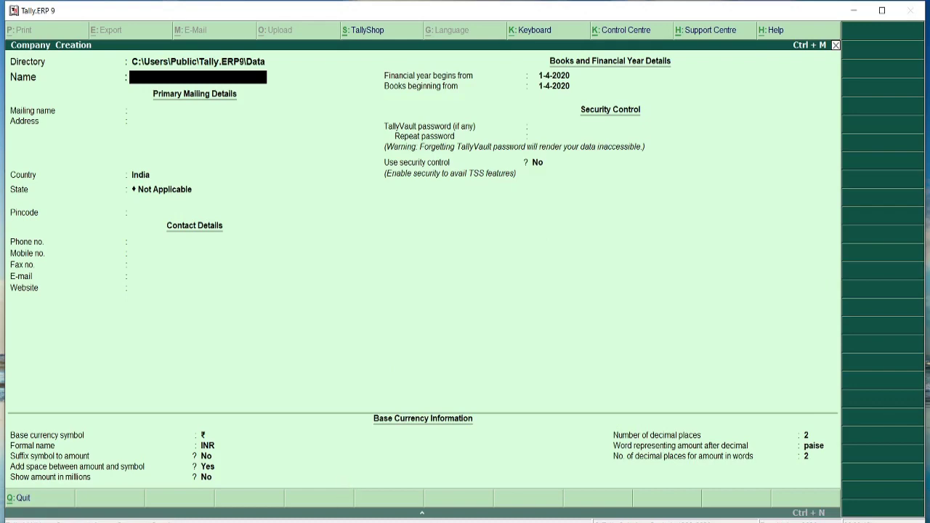
- Review the case-study PDF's company details, then type the company name 'Saraswati Trading Company'
{"action": "mouse_move", "coordinate": [308, 518]}
{"action": "left_click", "coordinate": [313, 483]}
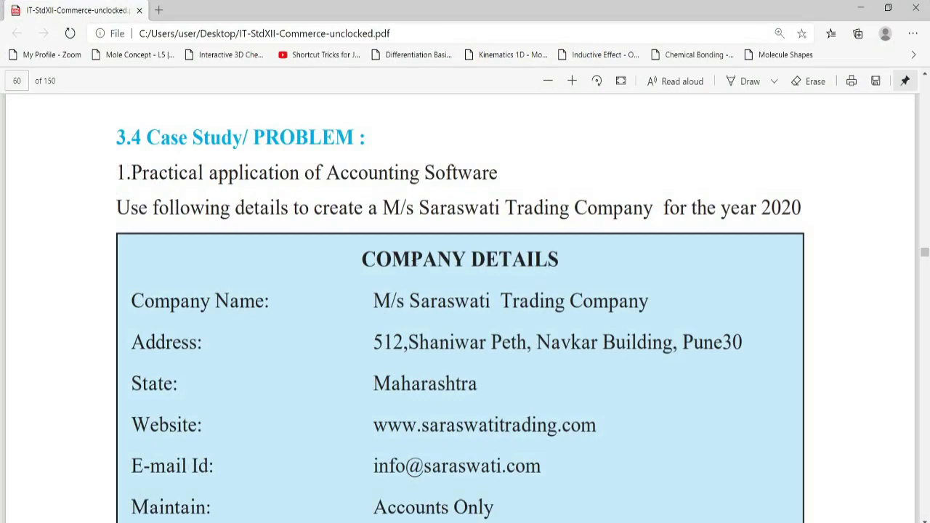
{"action": "scroll", "coordinate": [460, 305], "scroll_direction": "down", "scroll_amount": 10}
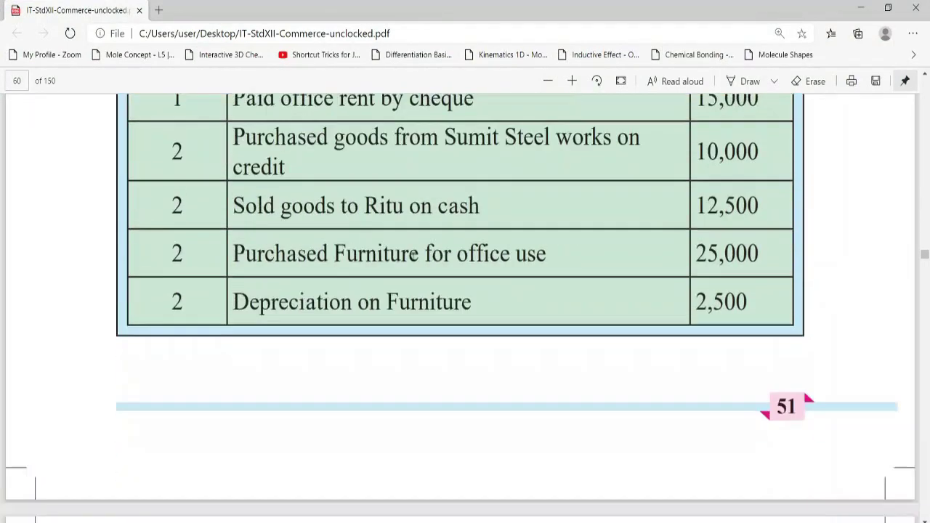
{"action": "left_click_drag", "start_coordinate": [780, 400], "coordinate": [798, 399]}
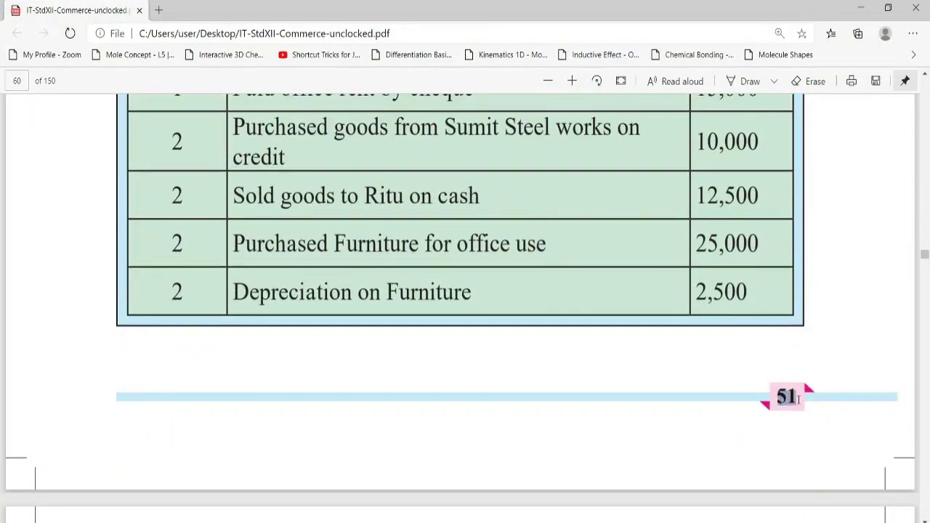
{"action": "scroll", "coordinate": [252, 293], "scroll_direction": "up", "scroll_amount": 10}
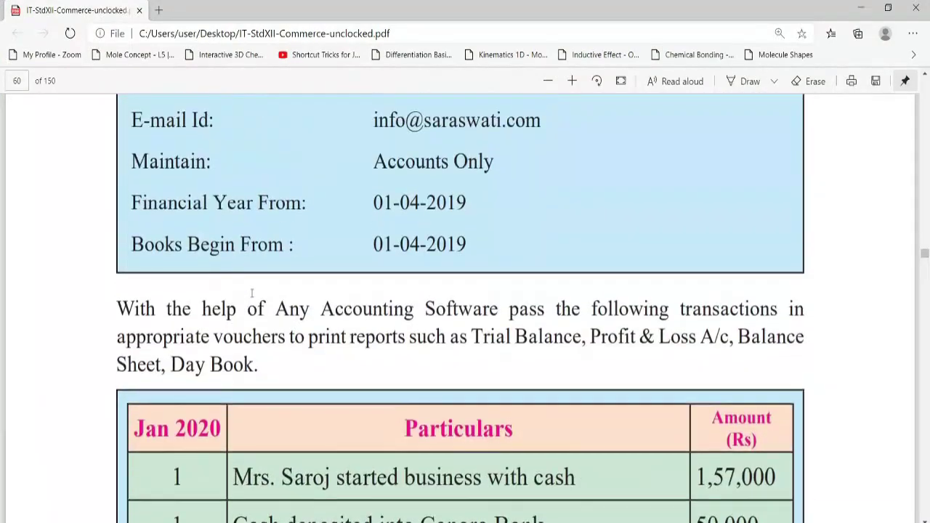
{"action": "scroll", "coordinate": [184, 250], "scroll_direction": "up", "scroll_amount": 2}
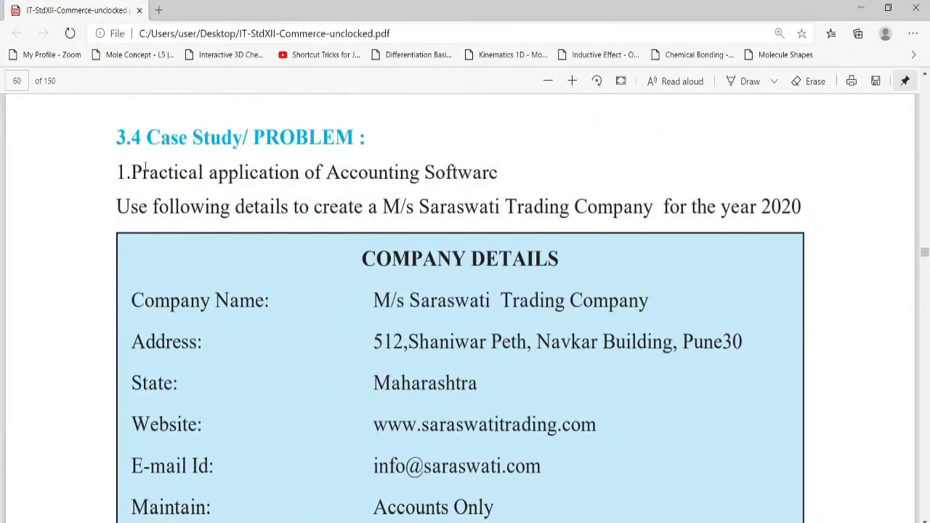
{"action": "left_click_drag", "start_coordinate": [143, 172], "coordinate": [495, 187]}
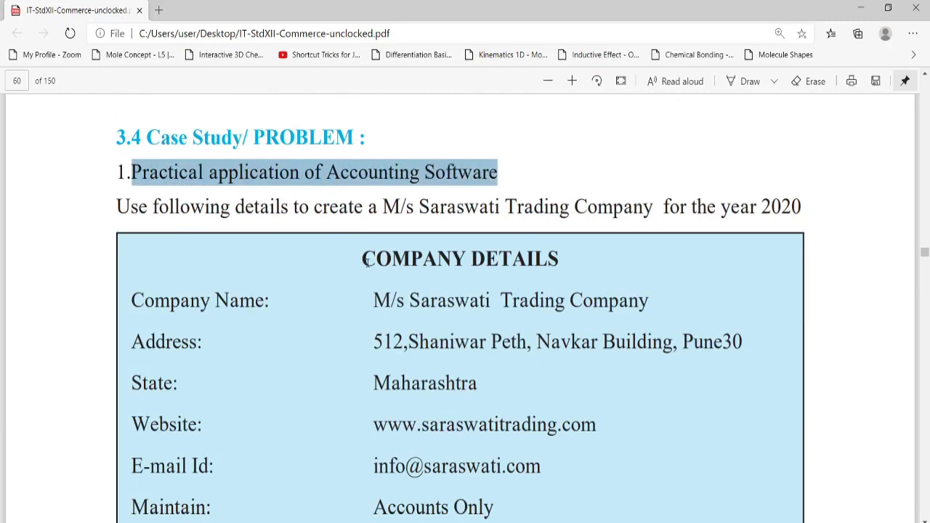
{"action": "scroll", "coordinate": [342, 268], "scroll_direction": "down", "scroll_amount": 1}
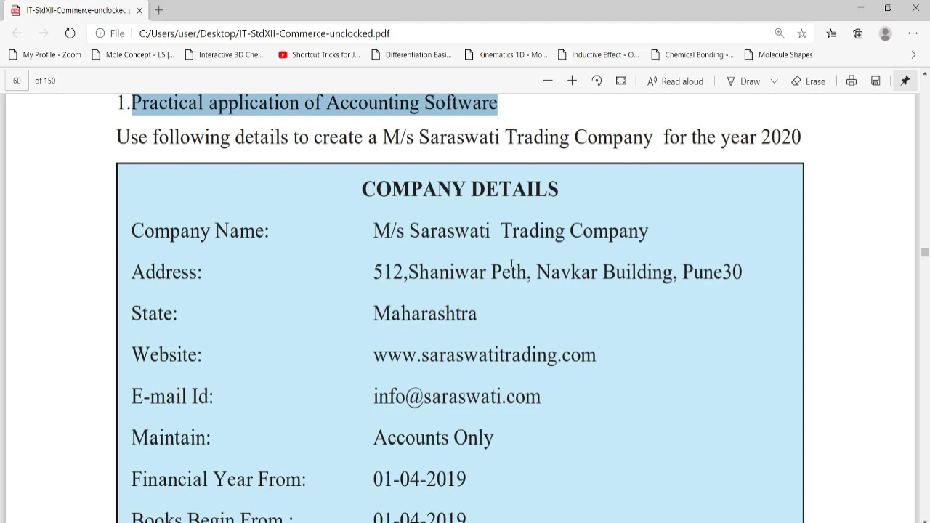
{"action": "scroll", "coordinate": [511, 263], "scroll_direction": "down", "scroll_amount": 1}
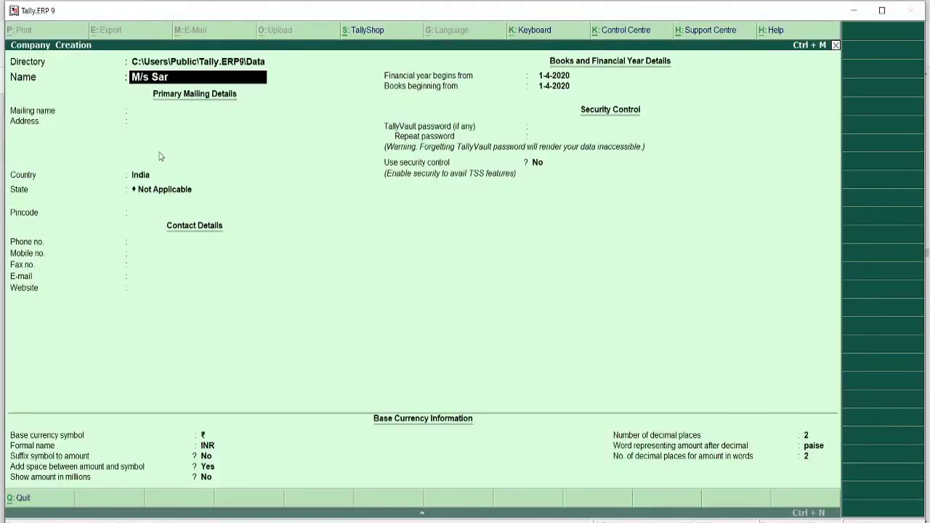
{"action": "type", "text": "aswati Trading Co"}
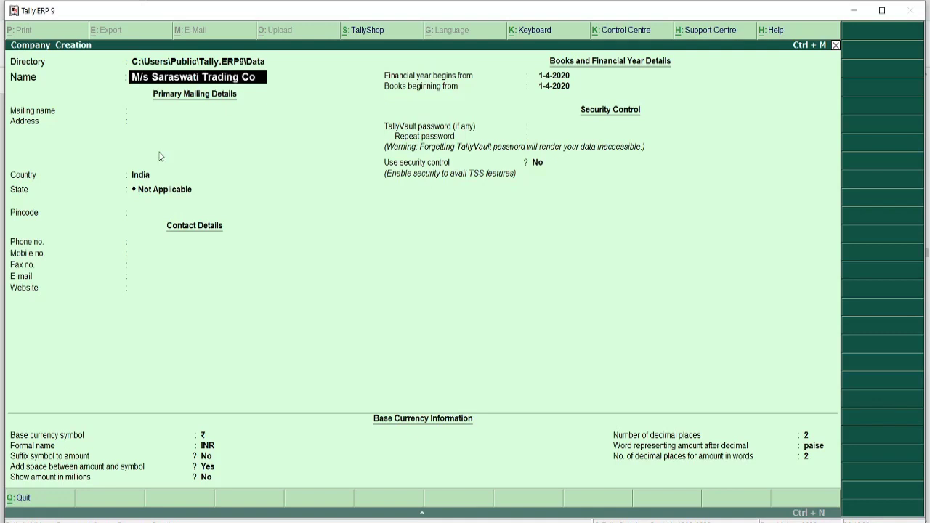
{"action": "type", "text": "mpany"}
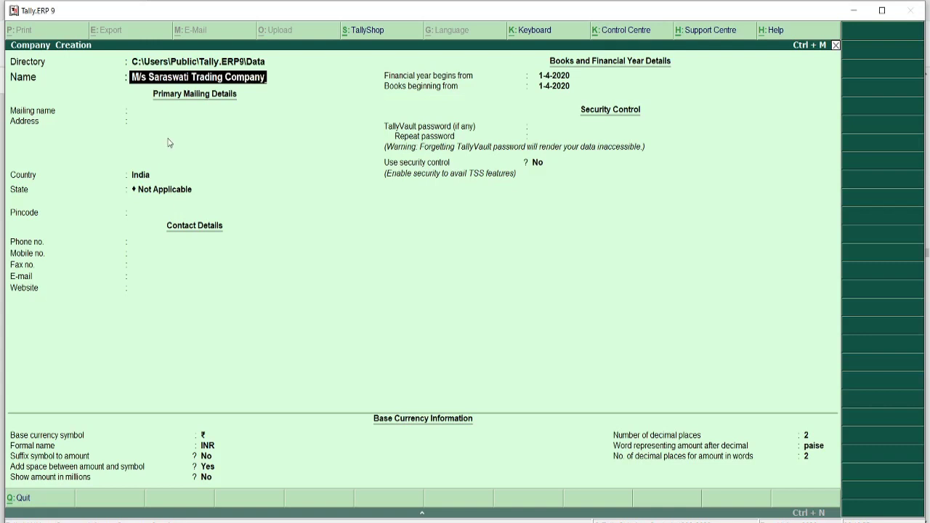
- Accept M/s Saraswati Trading Company as both name and mailing name, then show the PDF again
{"action": "key", "text": "Return"}
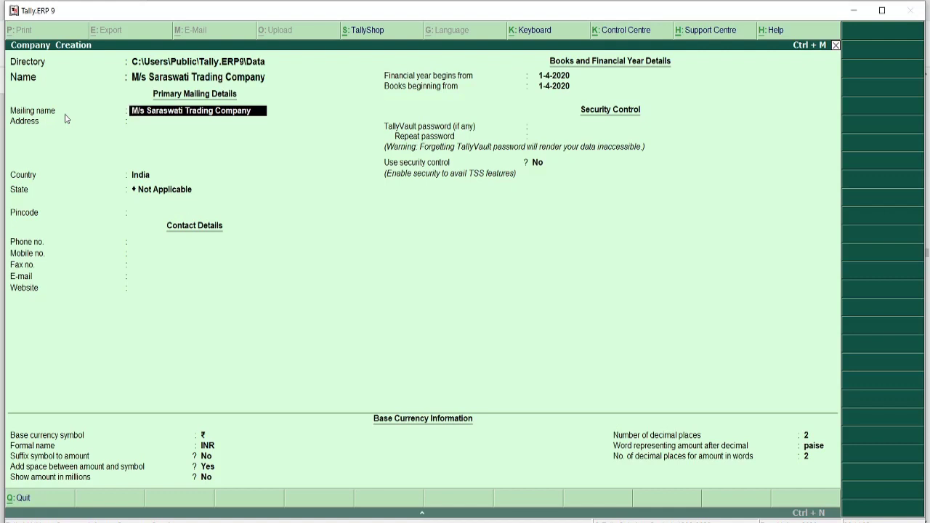
{"action": "key", "text": "Return"}
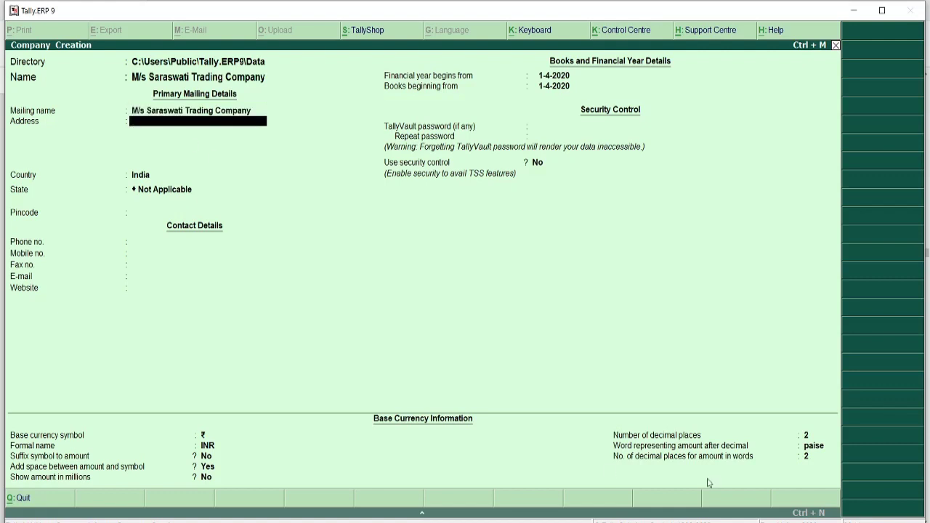
{"action": "mouse_move", "coordinate": [319, 520]}
{"action": "left_click", "coordinate": [320, 502]}
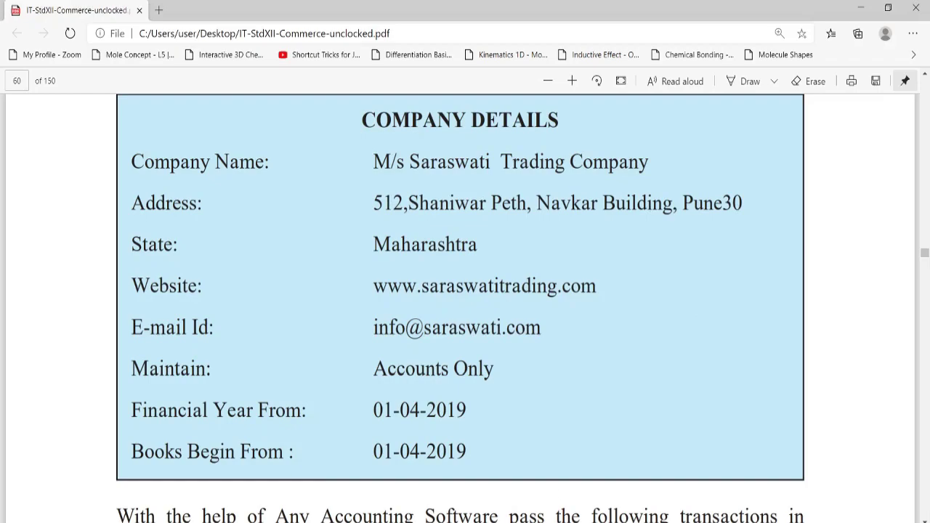
{"action": "key", "text": "alt+Tab"}
{"action": "type", "text": "5"}
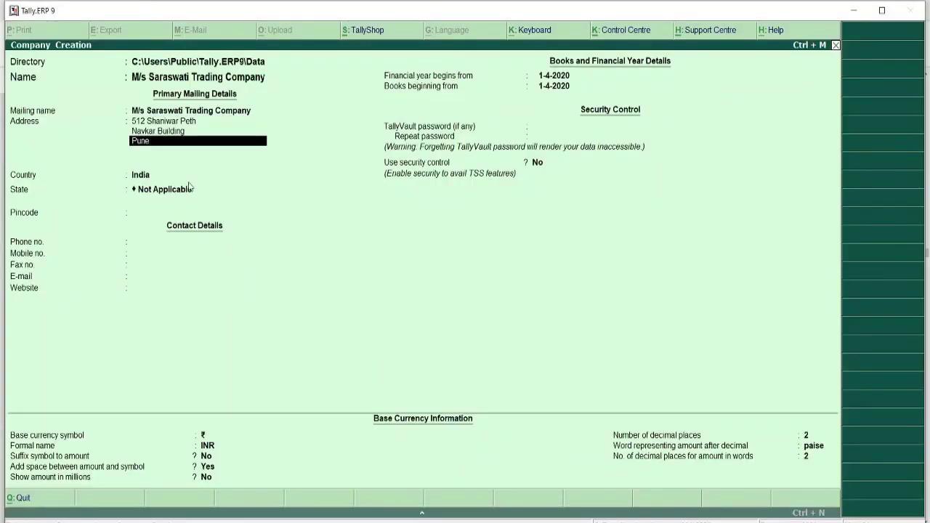
{"action": "key", "text": "Return"}
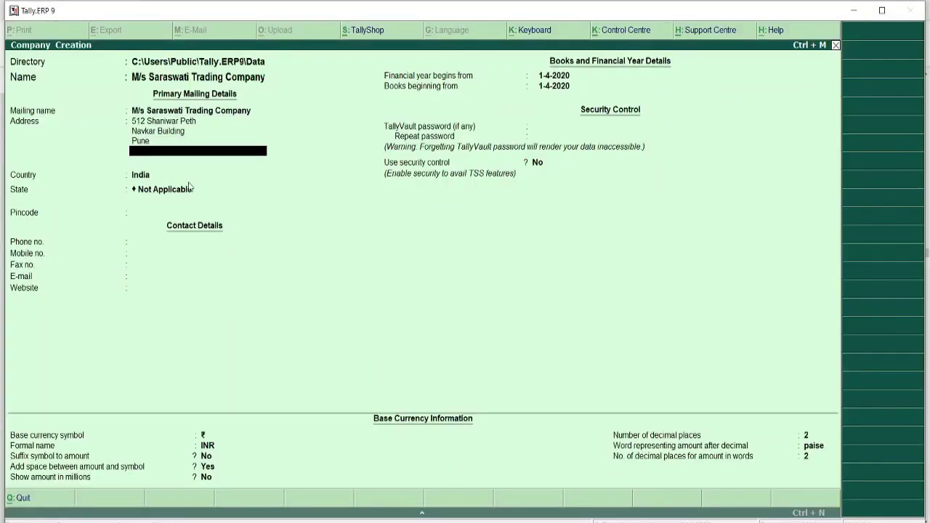
{"action": "key", "text": "Return"}
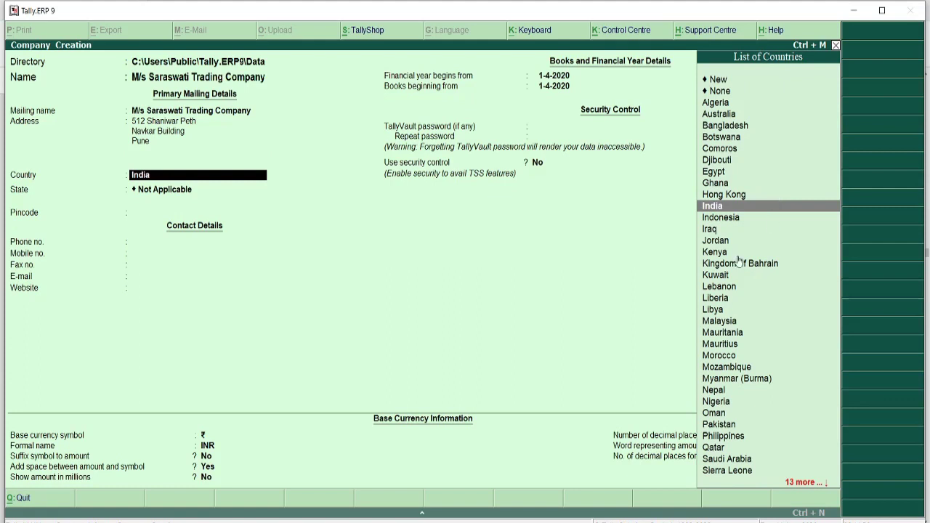
{"action": "key", "text": "Return"}
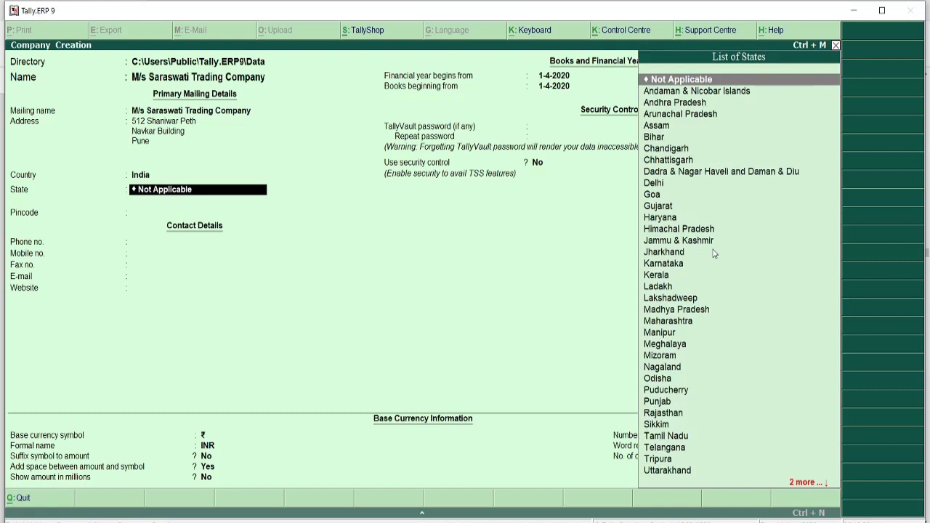
{"action": "type", "text": "M"}
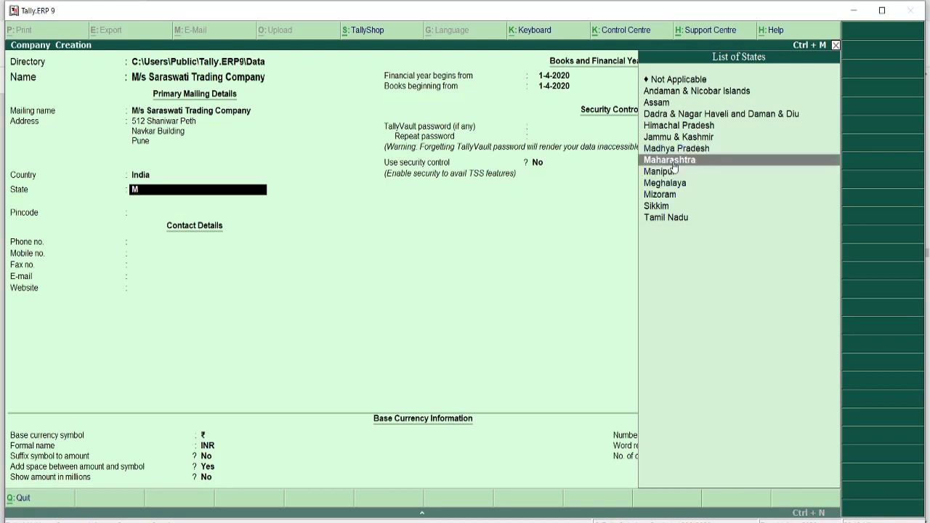
{"action": "left_click", "coordinate": [673, 163]}
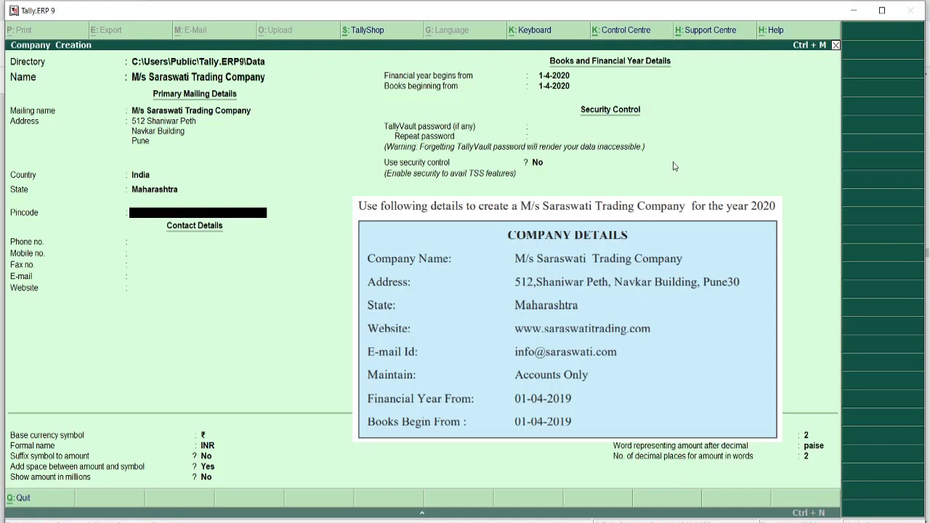
{"action": "type", "text": "411030"}
{"action": "left_click", "coordinate": [166, 267]}
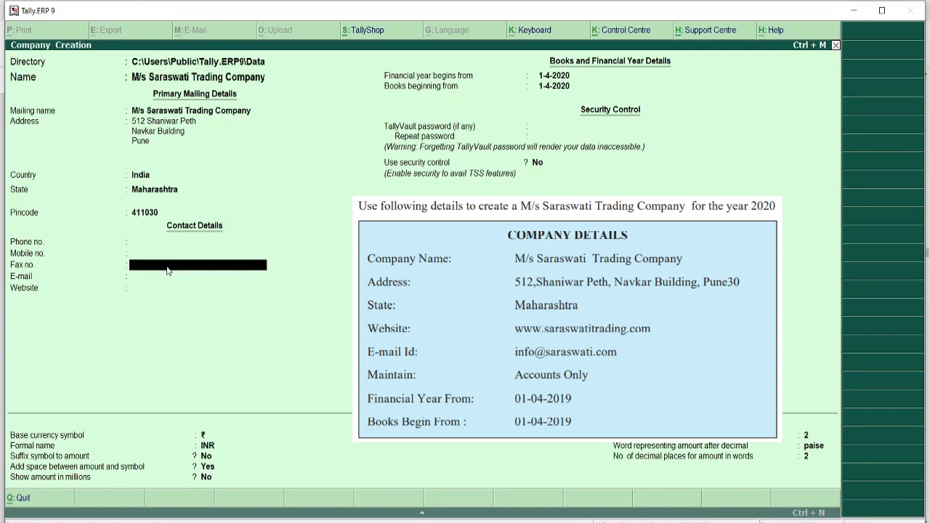
{"action": "key", "text": "Return"}
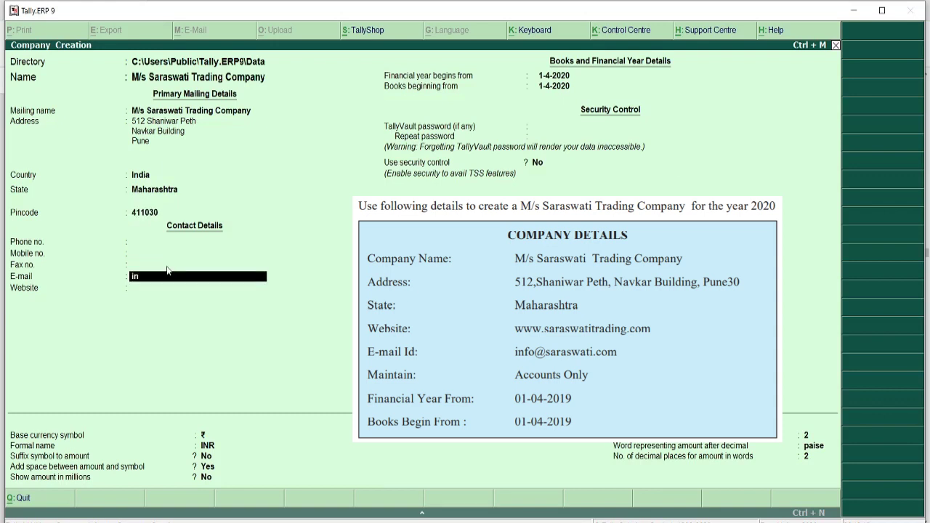
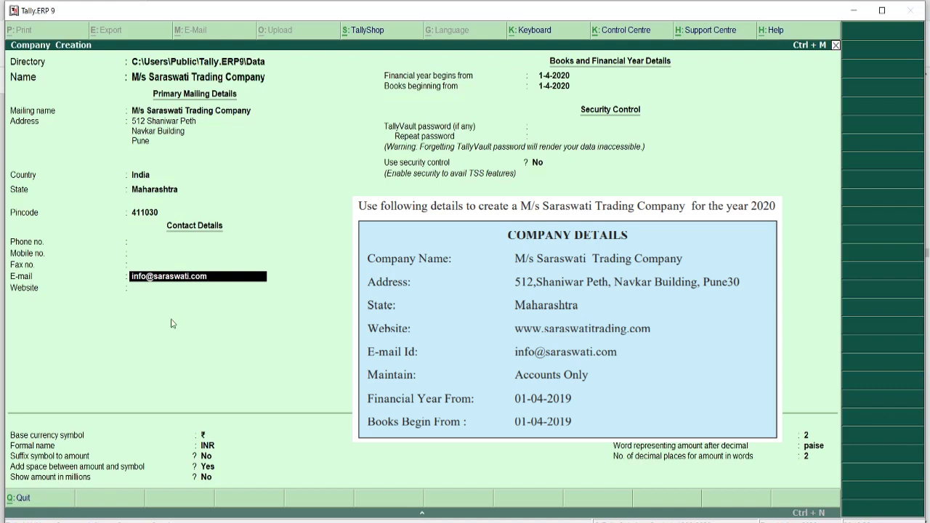
{"action": "key", "text": "Return"}
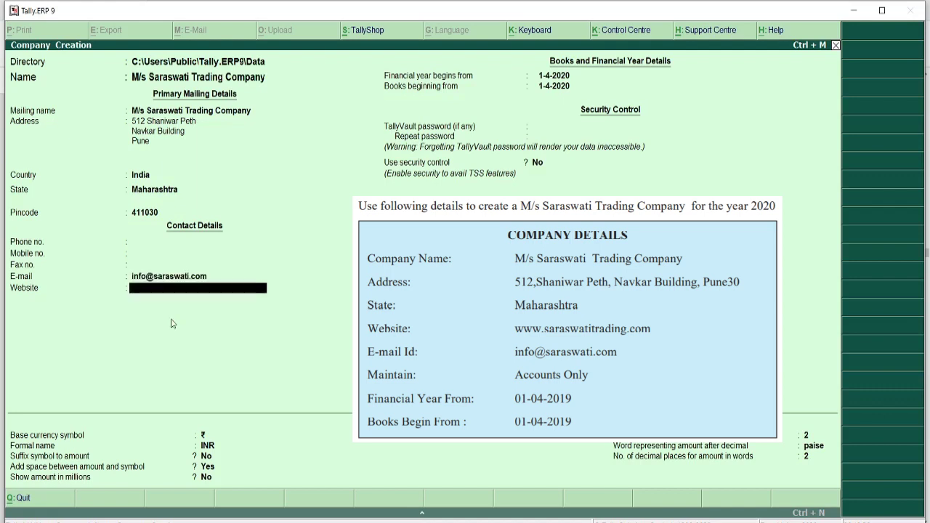
{"action": "type", "text": "www.saraswatitradi"}
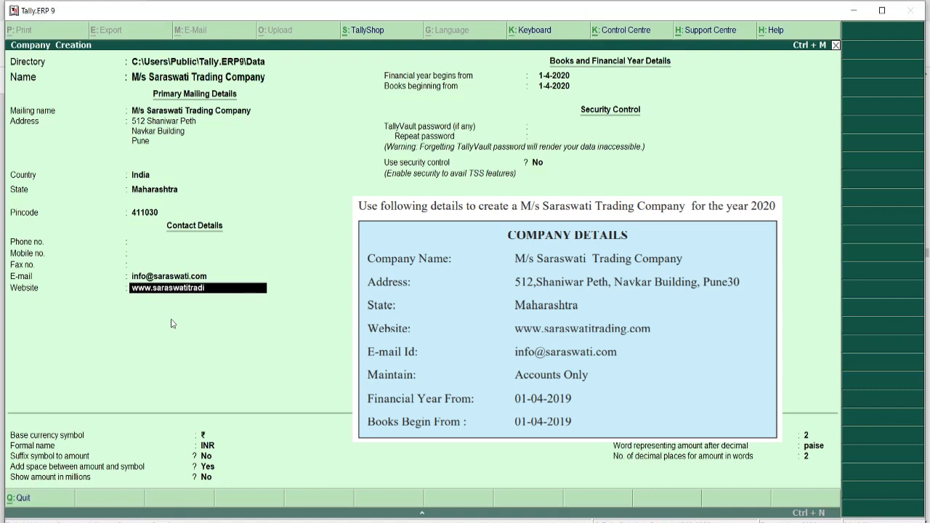
{"action": "type", "text": "ng.com"}
{"action": "key", "text": "Return"}
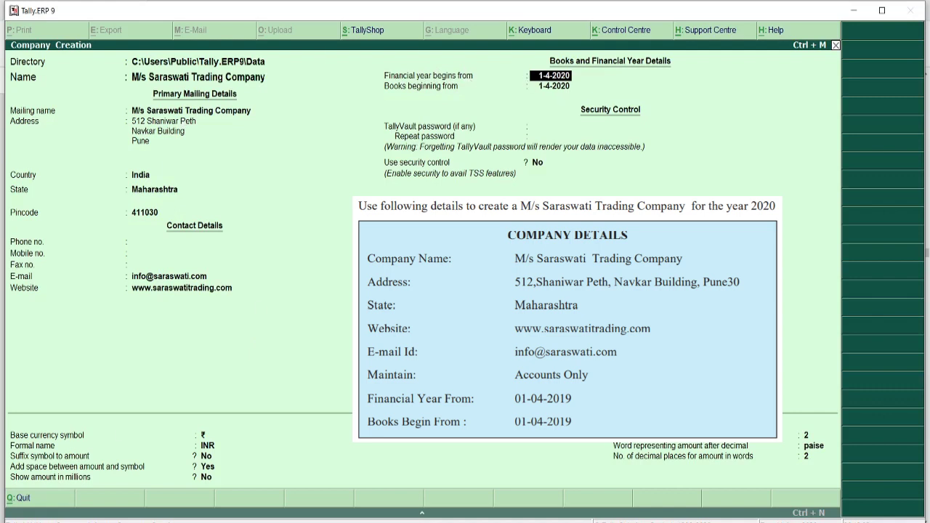
- Start the financial year on 1-4-2019, keeping default TallyVault, security and INR currency settings
{"action": "type", "text": "1-4-2019"}
{"action": "key", "text": "Return"}
{"action": "key", "text": "Return"}
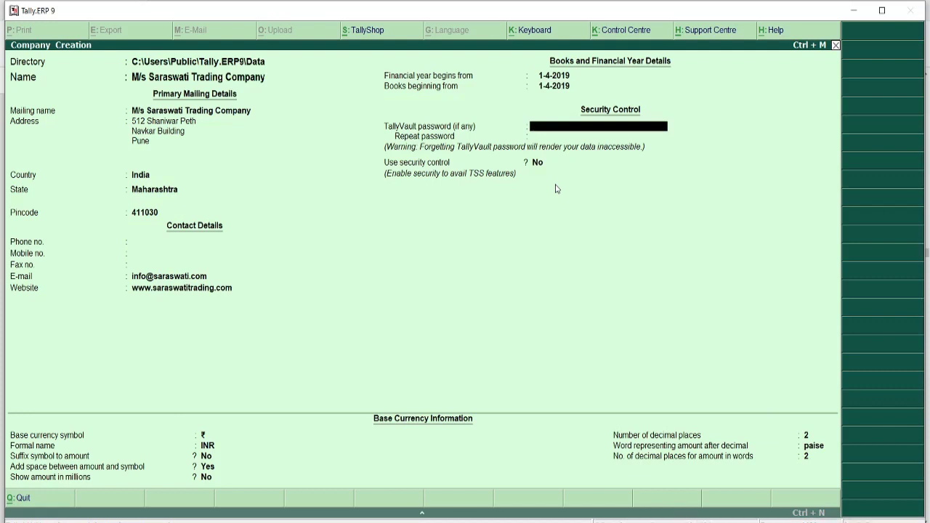
{"action": "key", "text": "Return"}
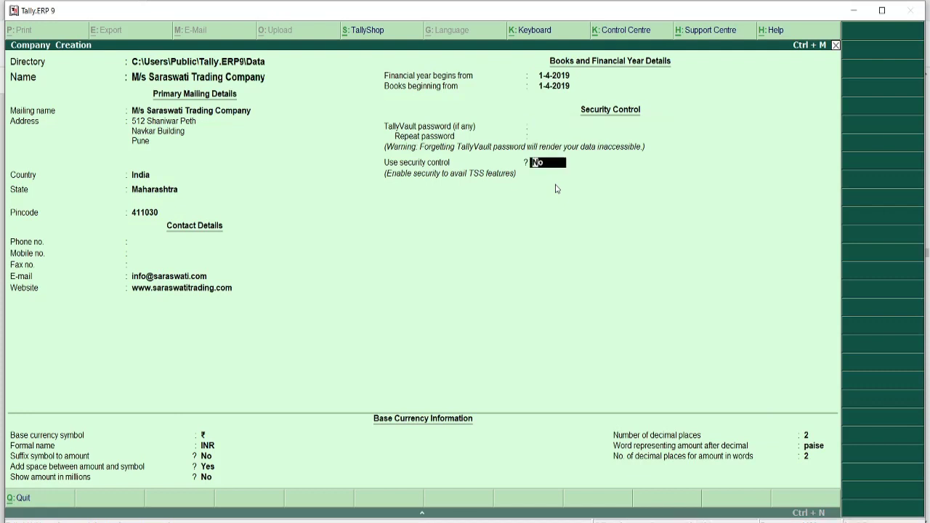
{"action": "key", "text": "Return"}
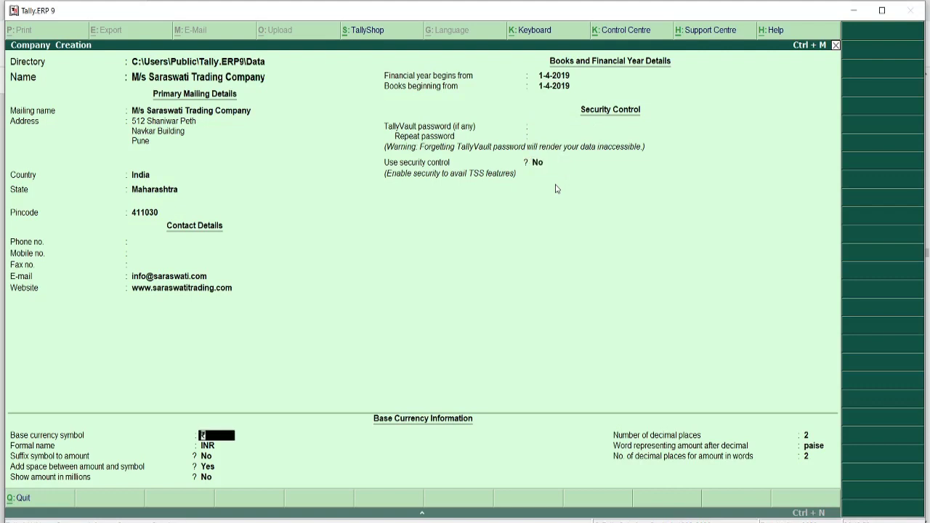
{"action": "key", "text": "Return"}
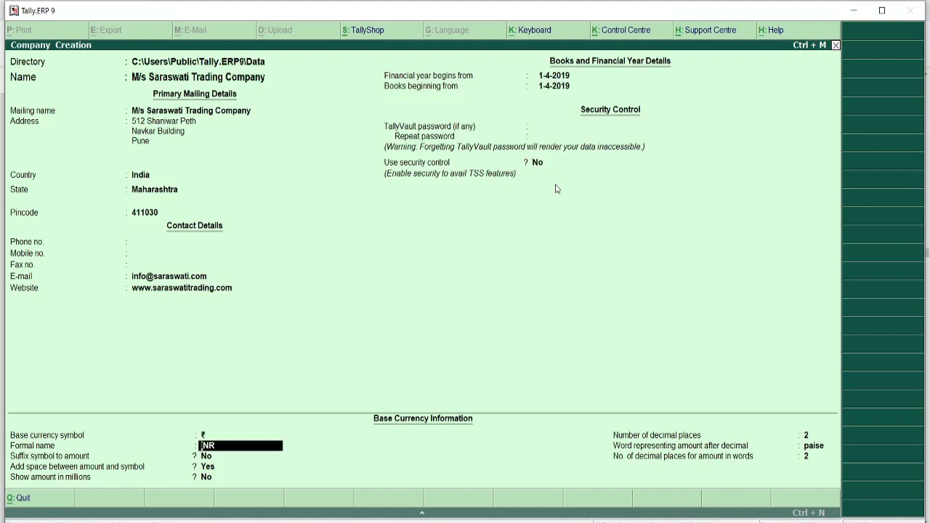
{"action": "key", "text": "Return"}
{"action": "key", "text": "Return"}
{"action": "key", "text": "Return"}
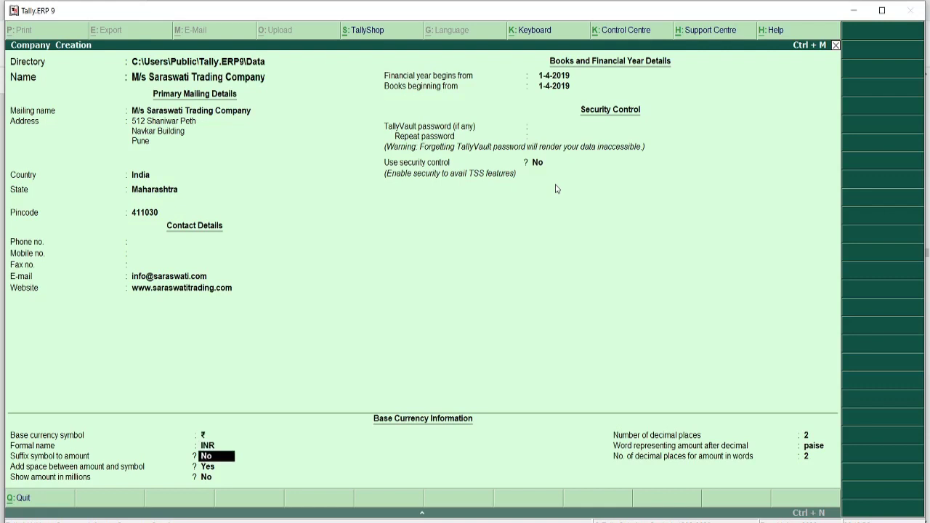
{"action": "key", "text": "Return"}
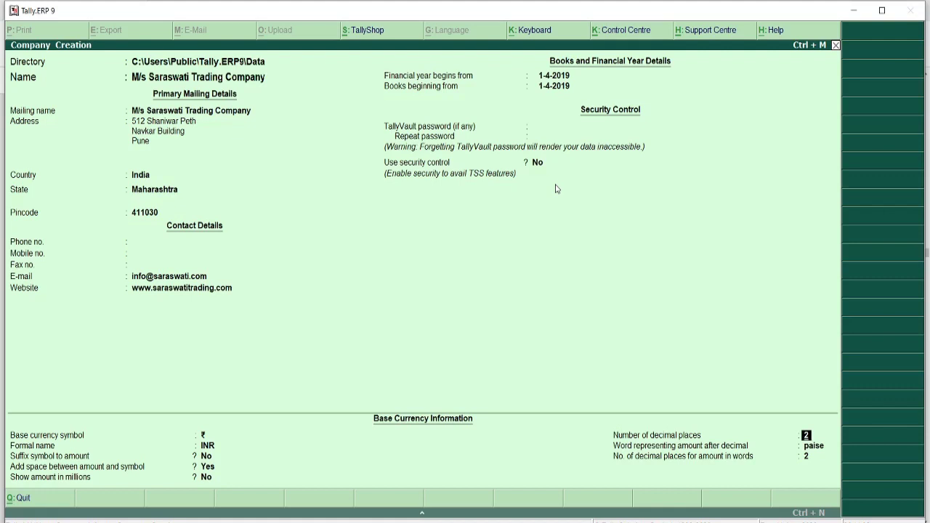
{"action": "key", "text": "Return"}
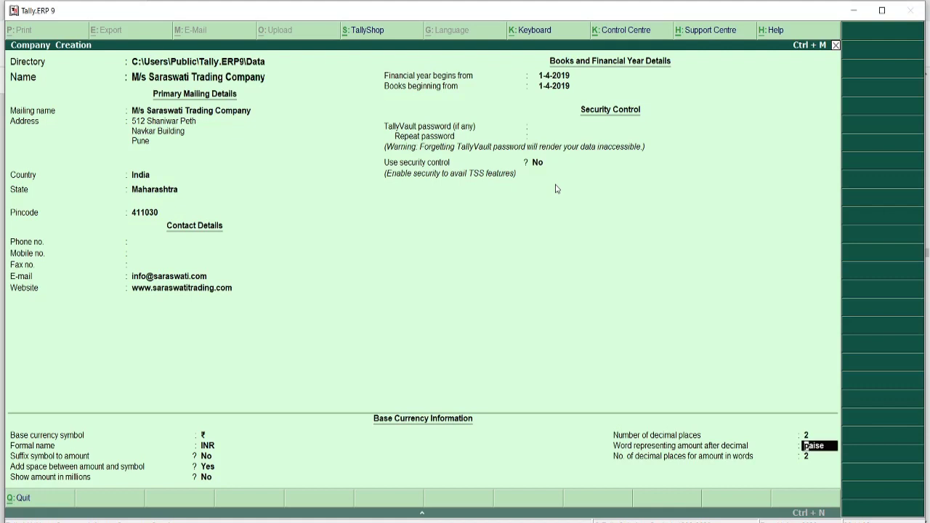
{"action": "key", "text": "Return"}
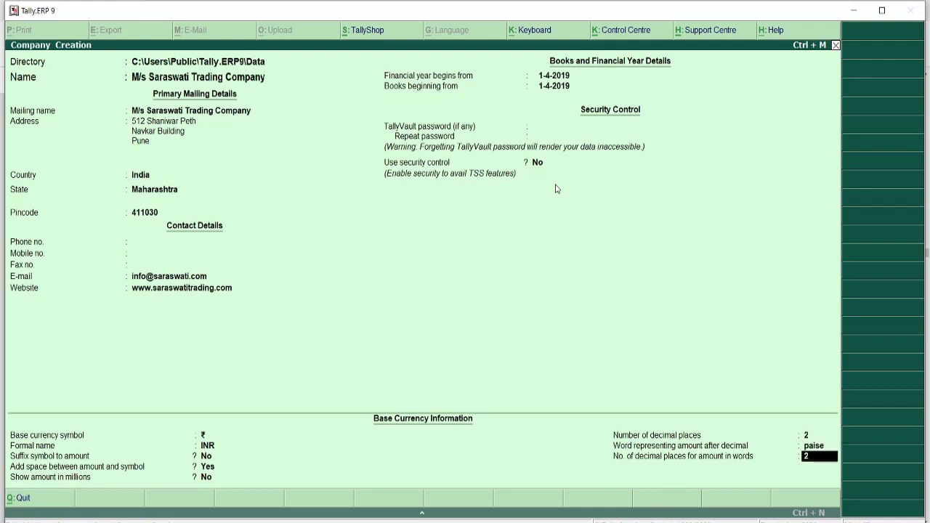
{"action": "key", "text": "Return"}
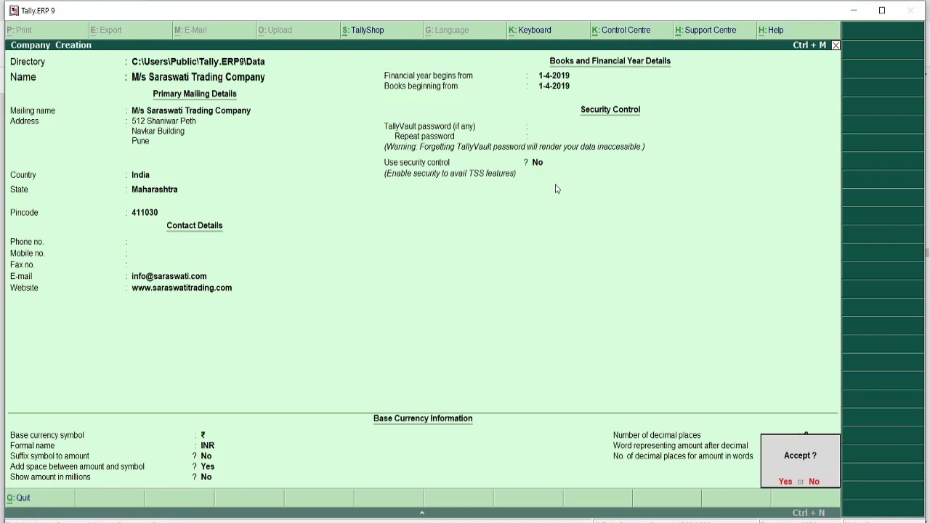
- Re-check every company field, save the company for 1-4-2019 to 31-3-2020, and return to the PDF
{"action": "key", "text": "n"}
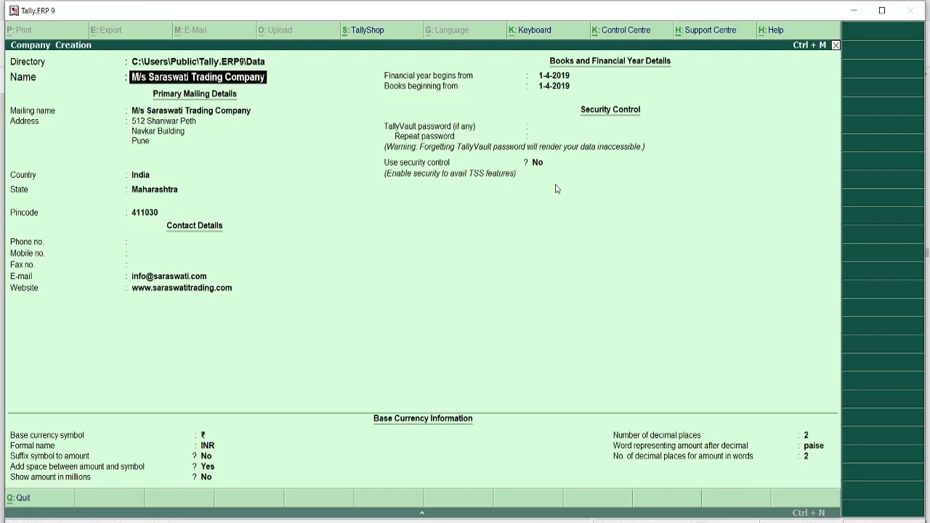
{"action": "key", "text": "Return"}
{"action": "key", "text": "Return"}
{"action": "key", "text": "Return"}
{"action": "key", "text": "Return"}
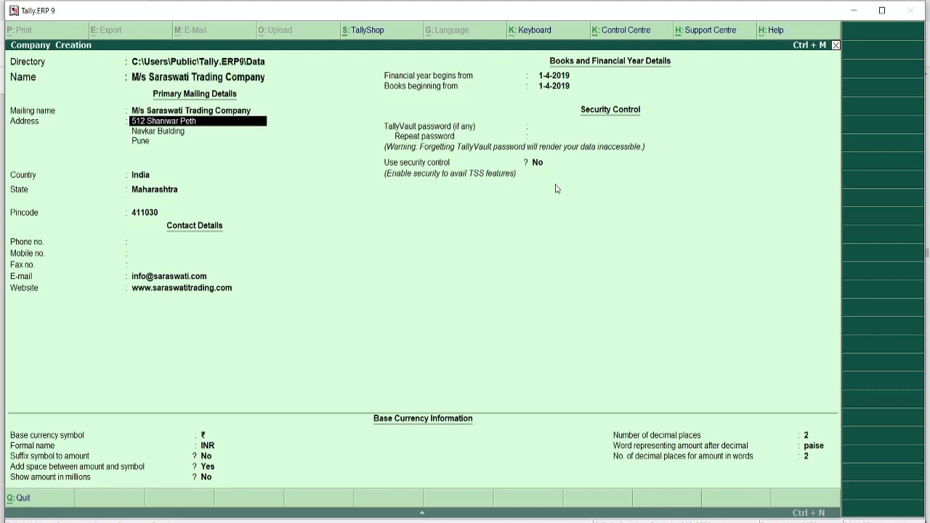
{"action": "key", "text": "Return"}
{"action": "key", "text": "Return"}
{"action": "key", "text": "Return"}
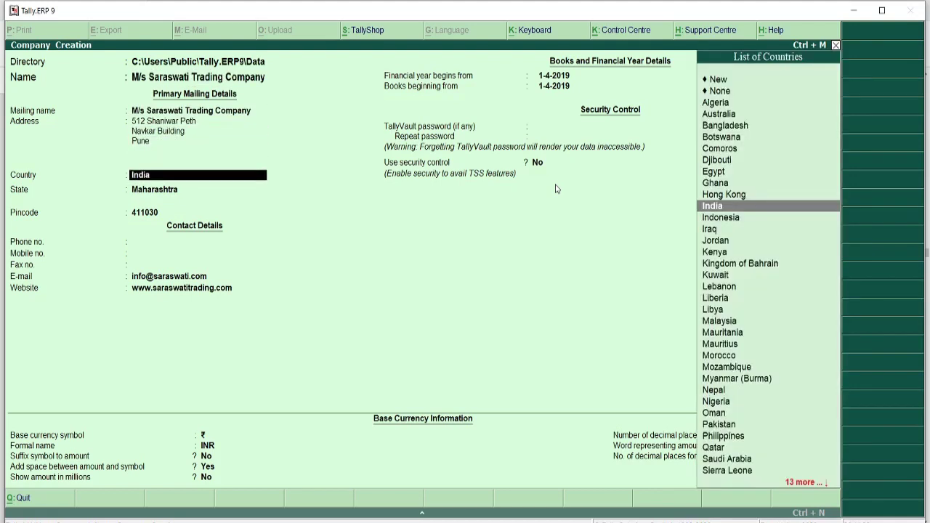
{"action": "key", "text": "Return"}
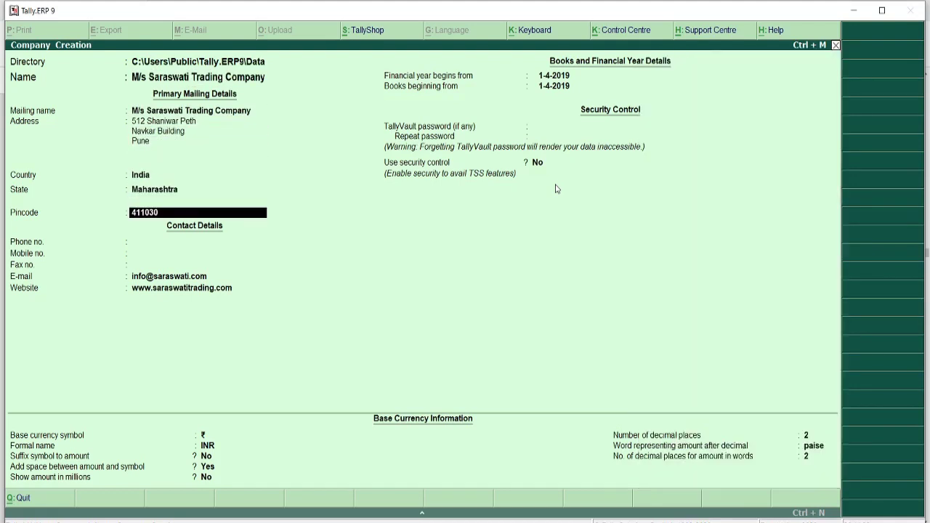
{"action": "key", "text": "Return"}
{"action": "key", "text": "Return"}
{"action": "key", "text": "Return"}
{"action": "key", "text": "Return"}
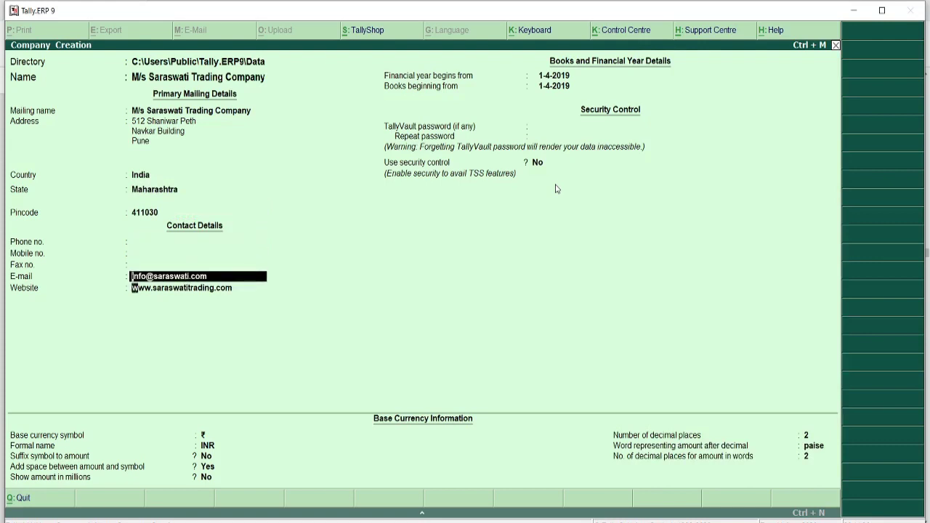
{"action": "key", "text": "Return"}
{"action": "key", "text": "Return"}
{"action": "key", "text": "Return"}
{"action": "key", "text": "Return"}
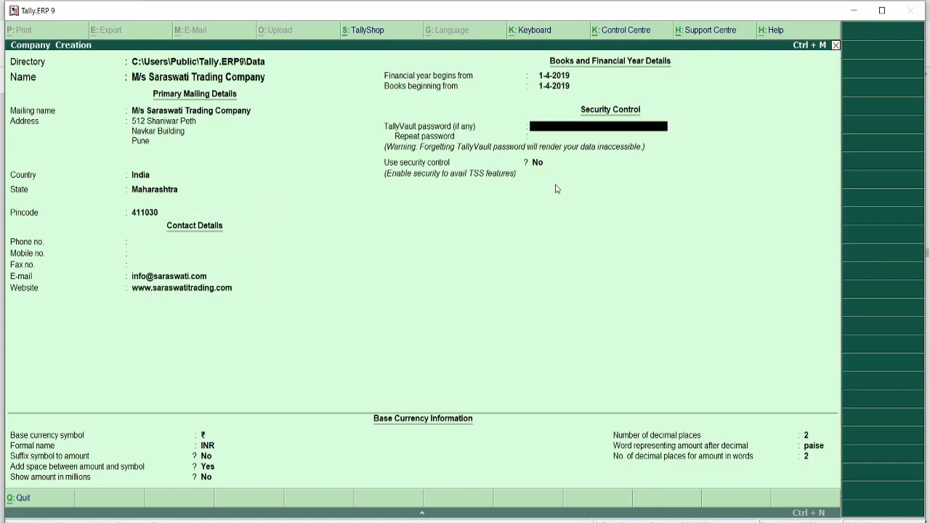
{"action": "key", "text": "Return"}
{"action": "key", "text": "Return"}
{"action": "key", "text": "Return"}
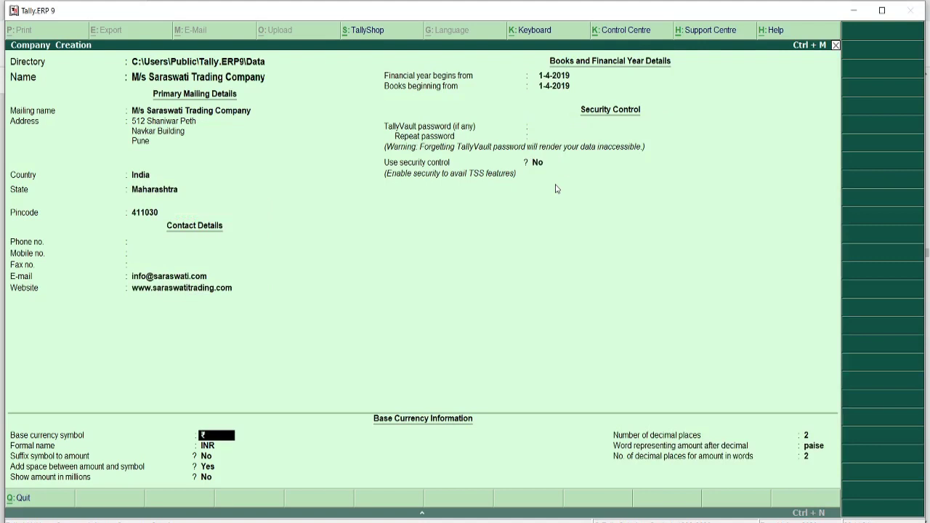
{"action": "key", "text": "Return"}
{"action": "key", "text": "Return"}
{"action": "key", "text": "Return"}
{"action": "key", "text": "Return"}
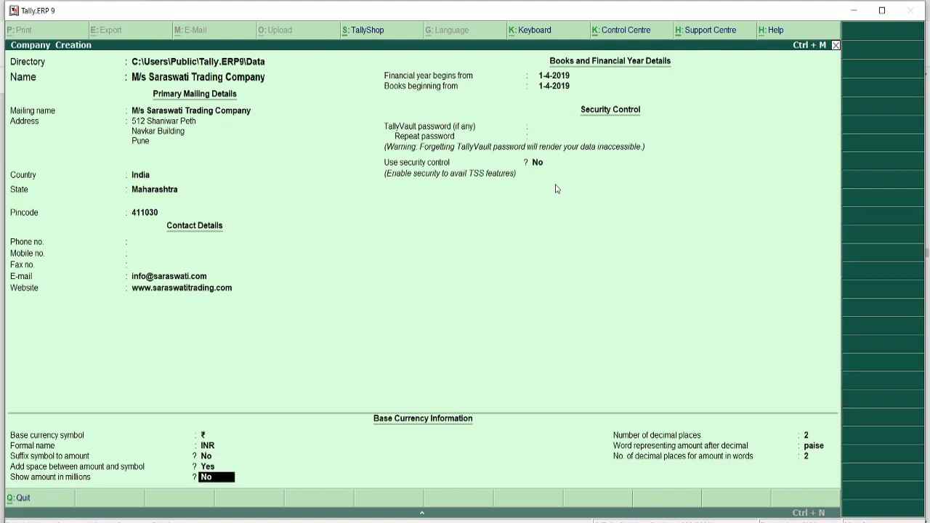
{"action": "key", "text": "Return"}
{"action": "key", "text": "Return"}
{"action": "key", "text": "Return"}
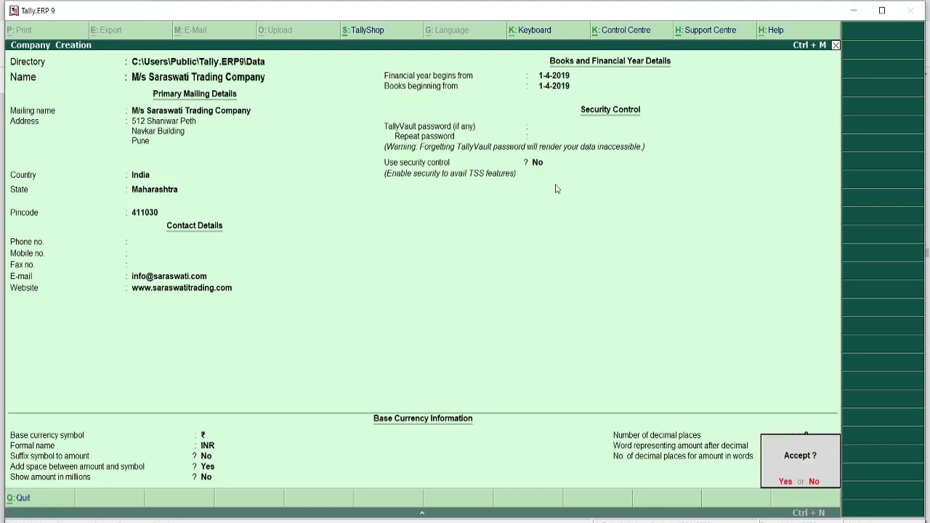
{"action": "key", "text": "Return"}
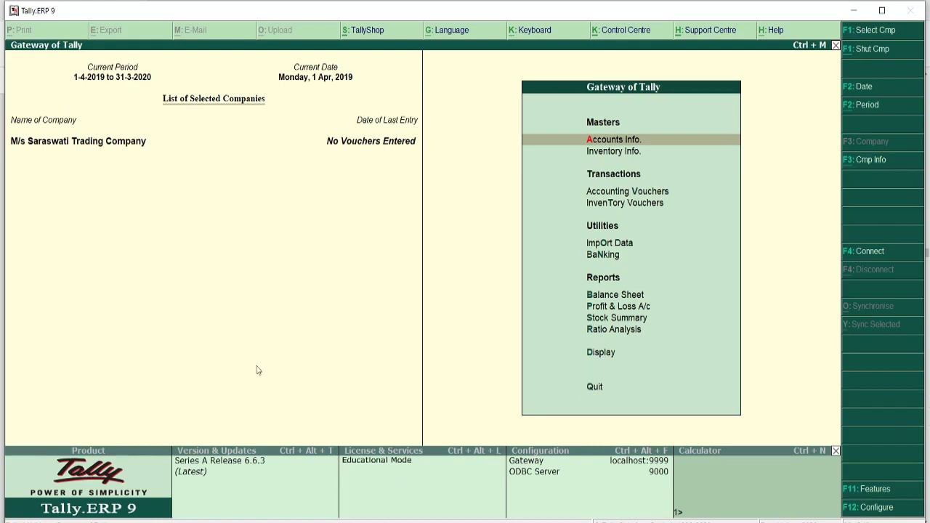
{"action": "key", "text": "alt+Tab"}
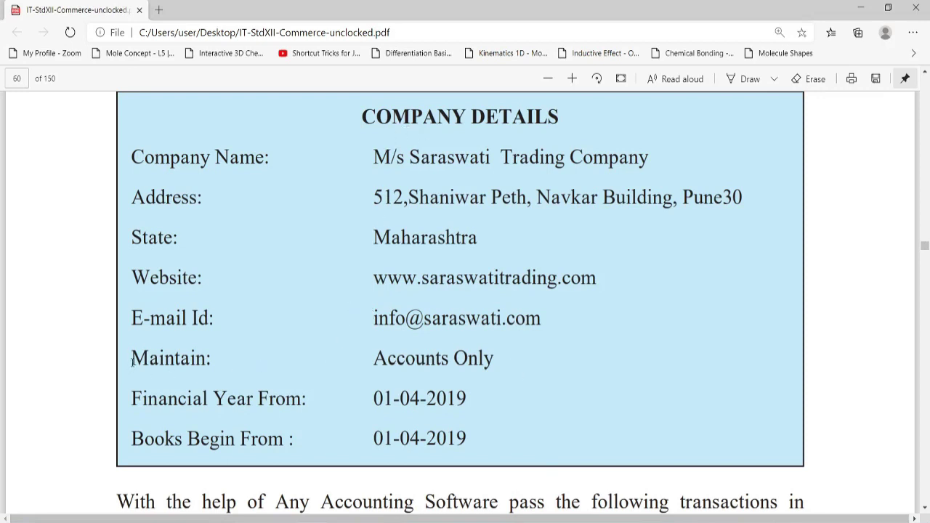
- Mark the PDF's 'Maintain: Accounts Only' requirement, then return to Tally's Gateway
{"action": "left_click_drag", "start_coordinate": [132, 359], "coordinate": [242, 359]}
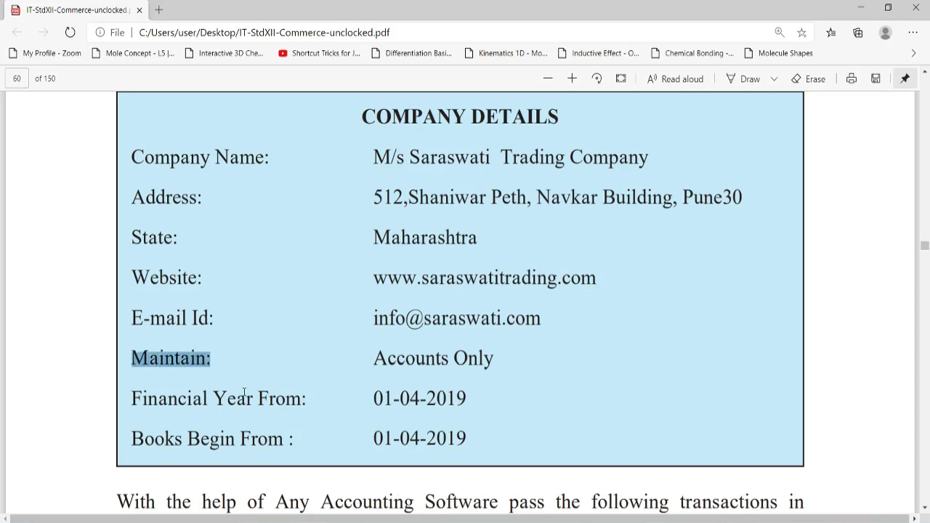
{"action": "key", "text": "alt+Tab"}
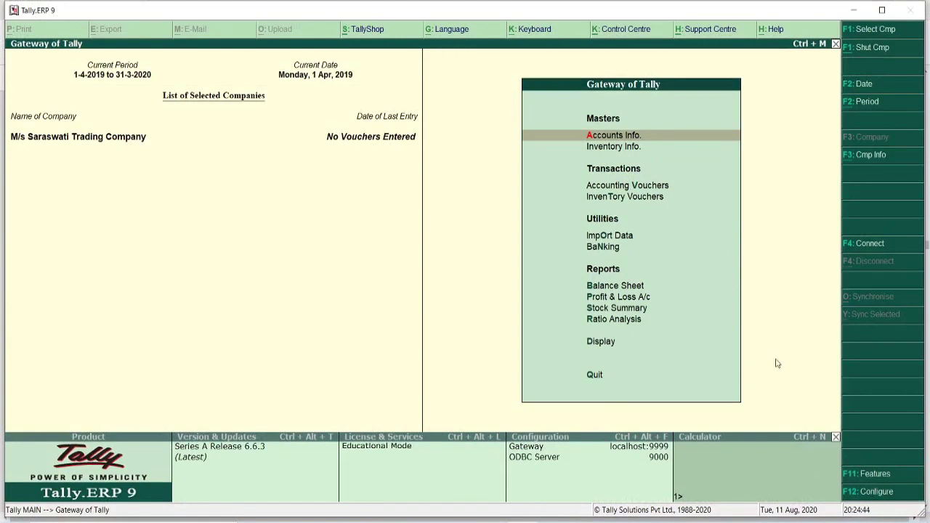
- Set Accounting Features to maintain accounts only, keep bill-wise details on, save, and return to the exercise PDF
{"action": "left_click", "coordinate": [862, 477]}
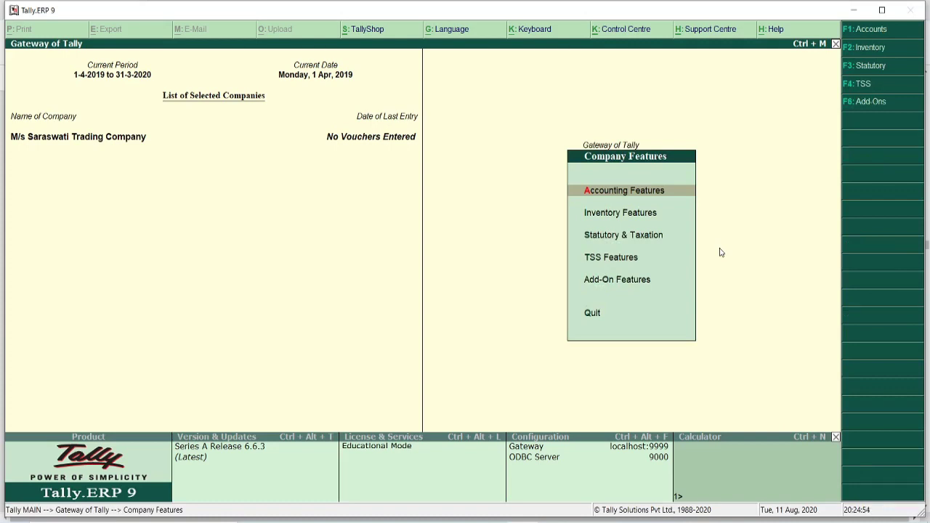
{"action": "key", "text": "Return"}
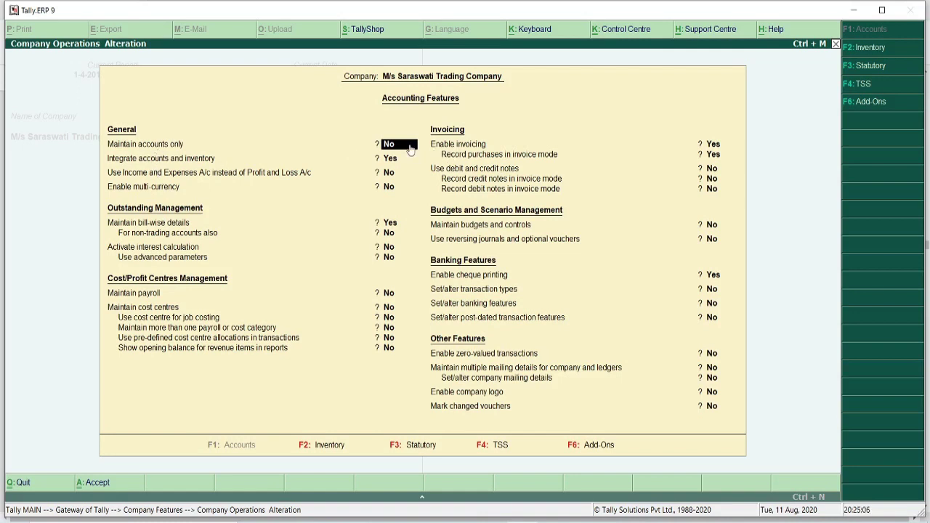
{"action": "type", "text": "y"}
{"action": "key", "text": "Return"}
{"action": "key", "text": "Return"}
{"action": "key", "text": "Return"}
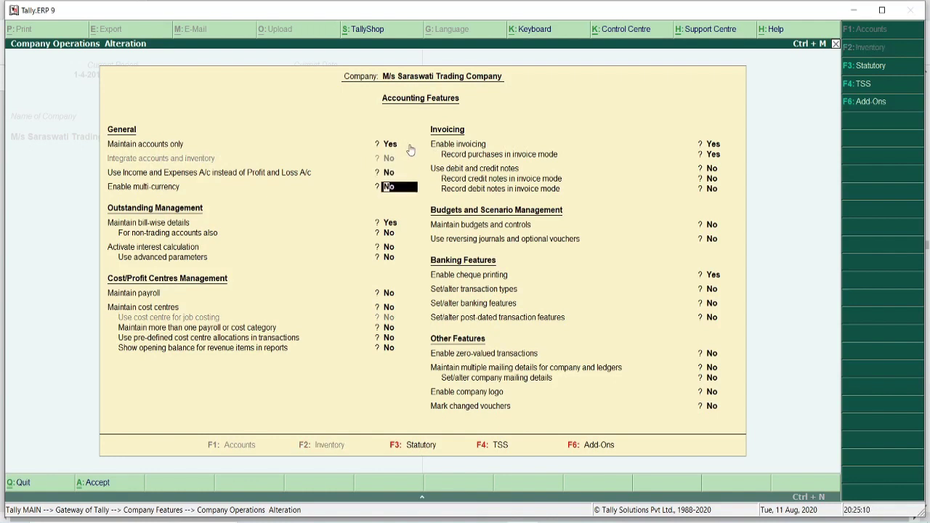
{"action": "key", "text": "Return"}
{"action": "key", "text": "Return"}
{"action": "key", "text": "Return"}
{"action": "key", "text": "Return"}
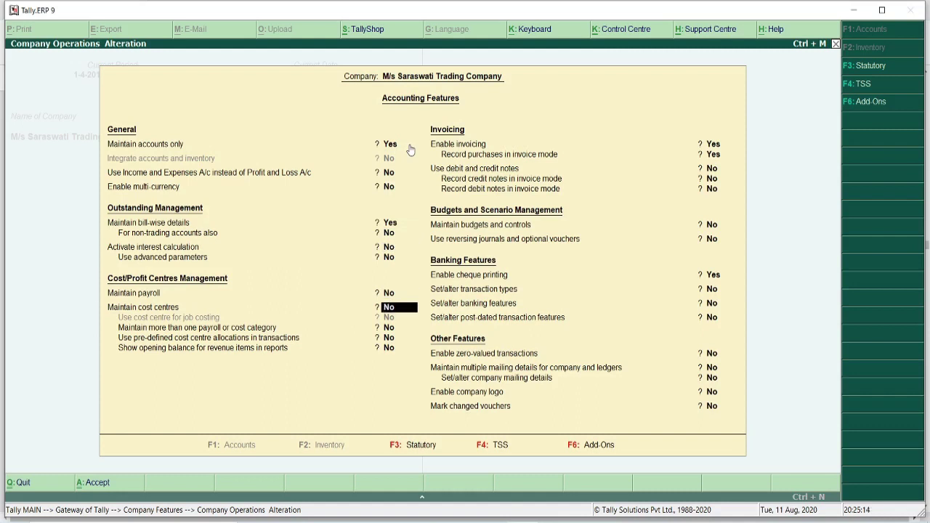
{"action": "key", "text": "ctrl+a"}
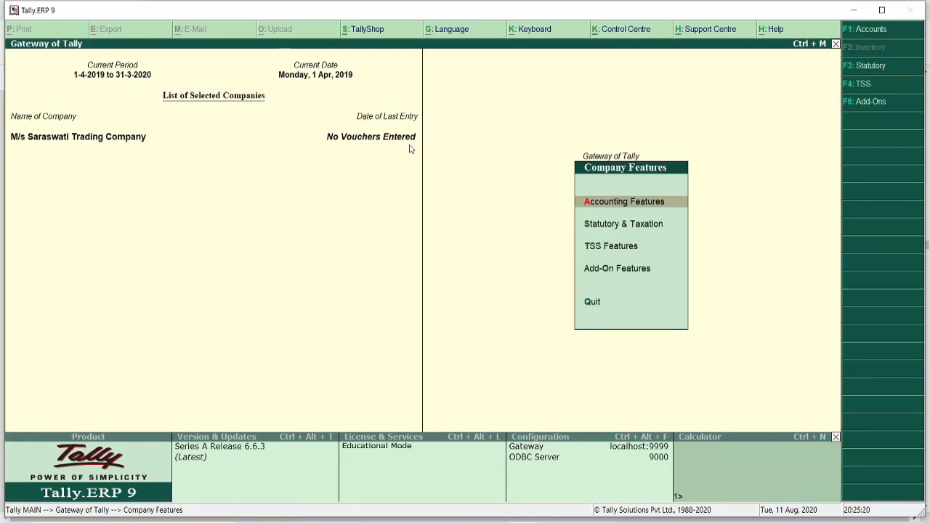
{"action": "key", "text": "alt+Tab"}
{"action": "scroll", "coordinate": [415, 336], "scroll_direction": "down", "scroll_amount": 2}
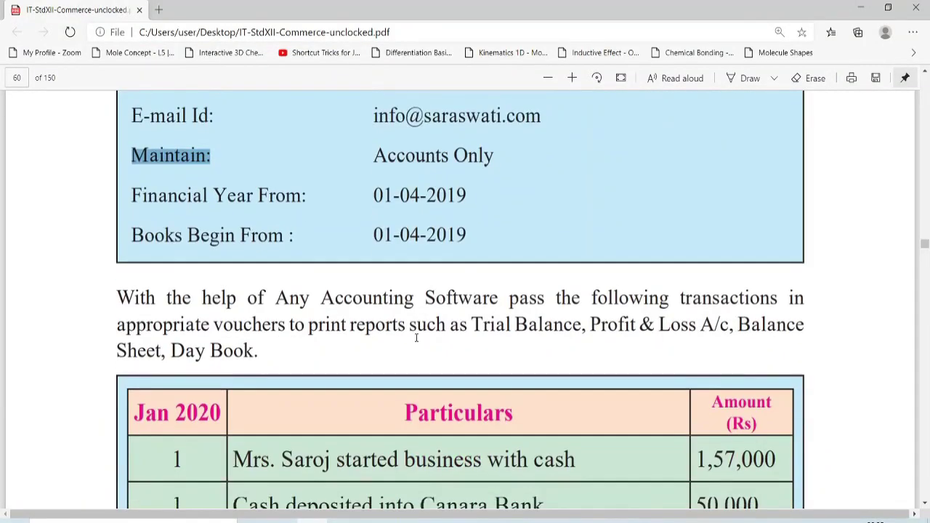
- Scroll to the Jan 2020 transactions and highlight the first entry's description, 1,57,000 amount, cash and proprietor
{"action": "scroll", "coordinate": [255, 312], "scroll_direction": "down", "scroll_amount": 1}
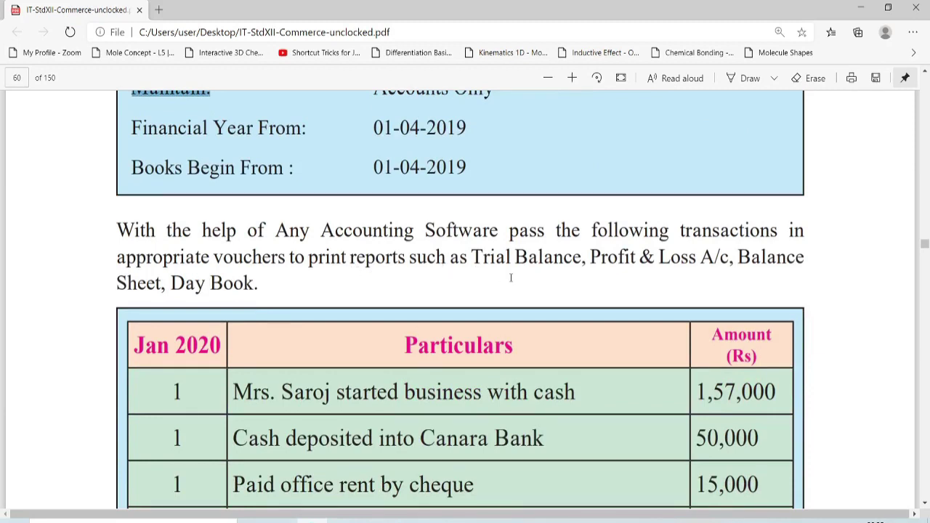
{"action": "scroll", "coordinate": [511, 277], "scroll_direction": "down", "scroll_amount": 1}
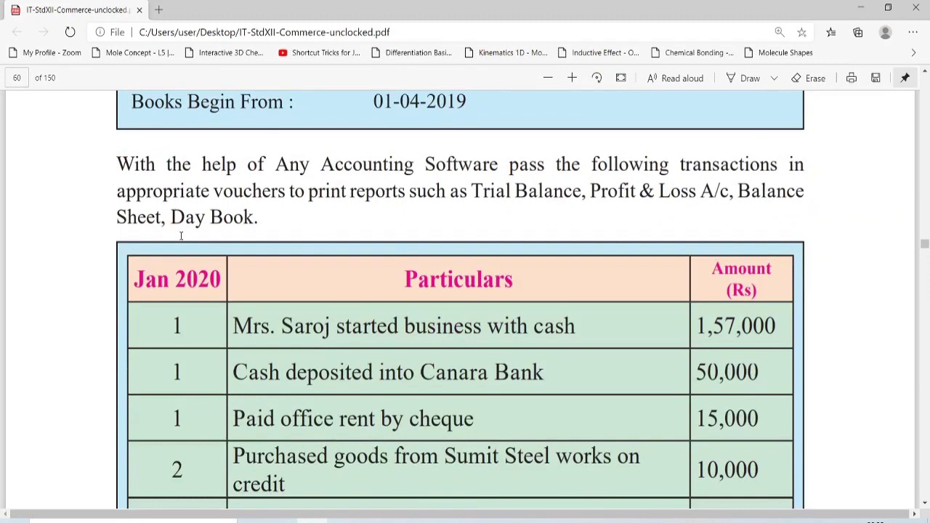
{"action": "scroll", "coordinate": [268, 246], "scroll_direction": "down", "scroll_amount": 1}
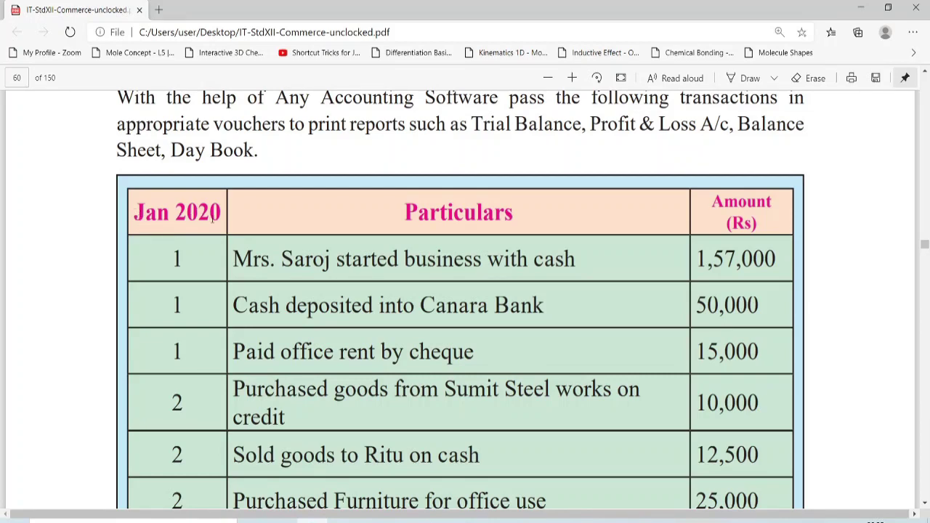
{"action": "scroll", "coordinate": [209, 293], "scroll_direction": "down", "scroll_amount": 1}
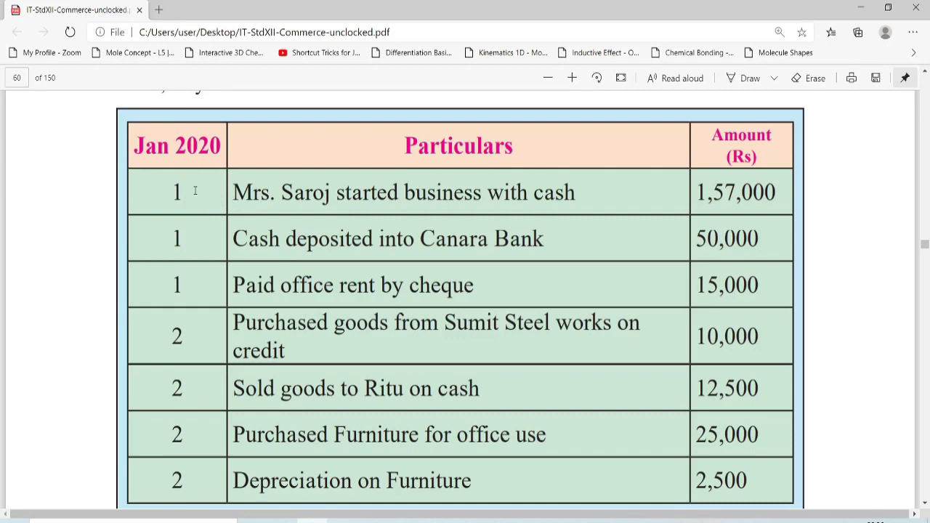
{"action": "left_click_drag", "start_coordinate": [231, 193], "coordinate": [581, 190]}
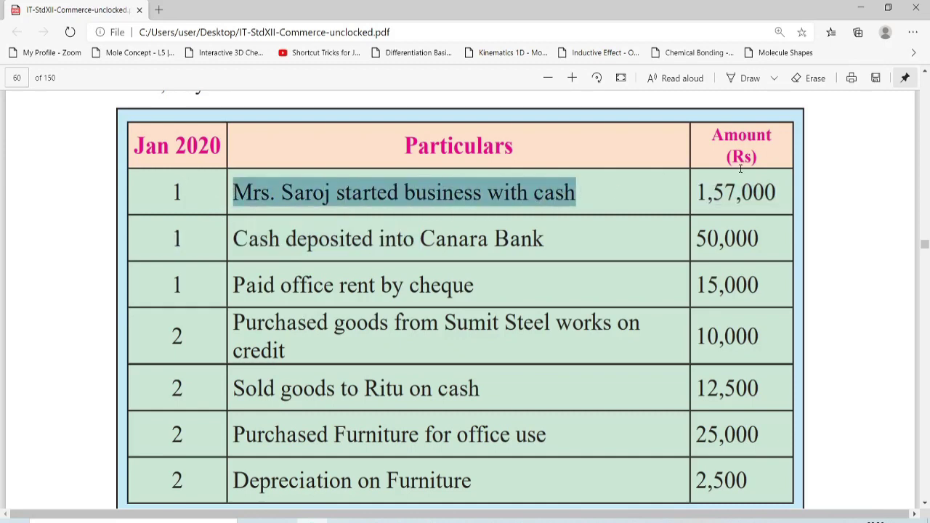
{"action": "left_click_drag", "start_coordinate": [696, 193], "coordinate": [786, 190]}
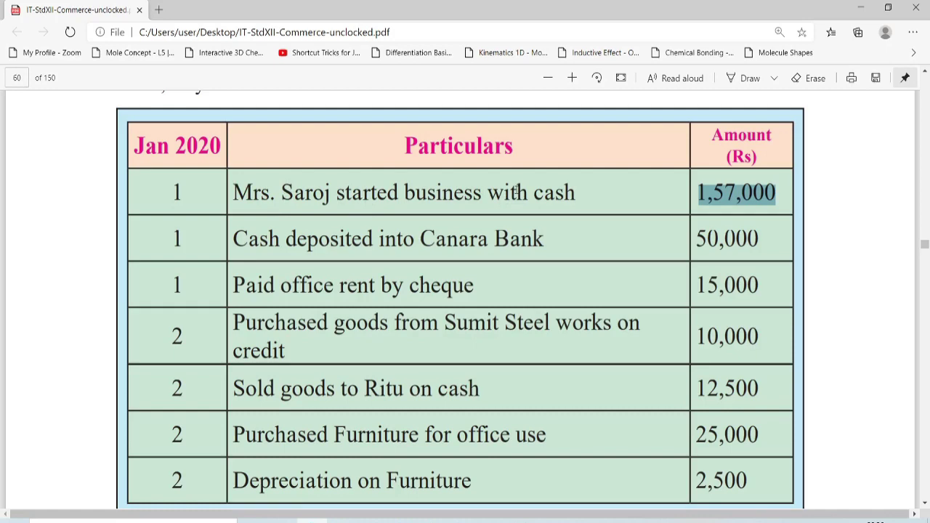
{"action": "left_click_drag", "start_coordinate": [535, 192], "coordinate": [568, 190]}
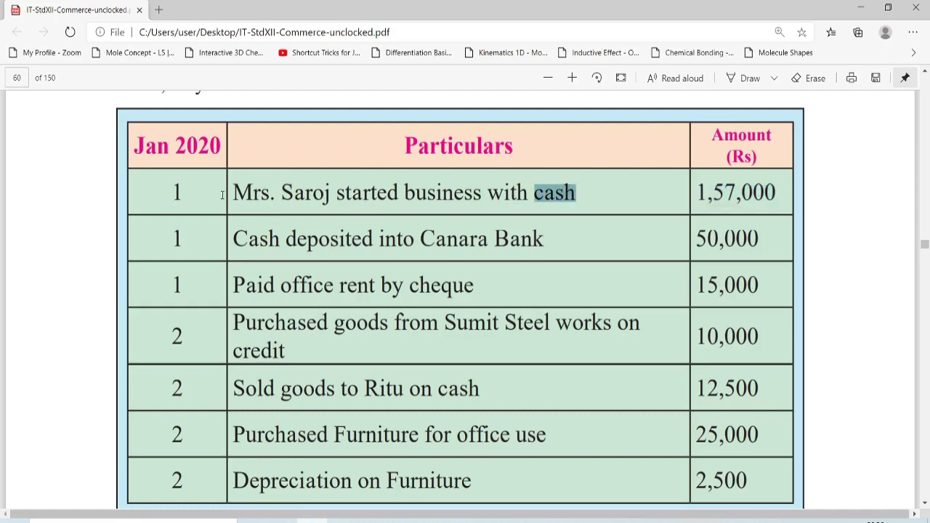
{"action": "left_click_drag", "start_coordinate": [230, 193], "coordinate": [335, 194]}
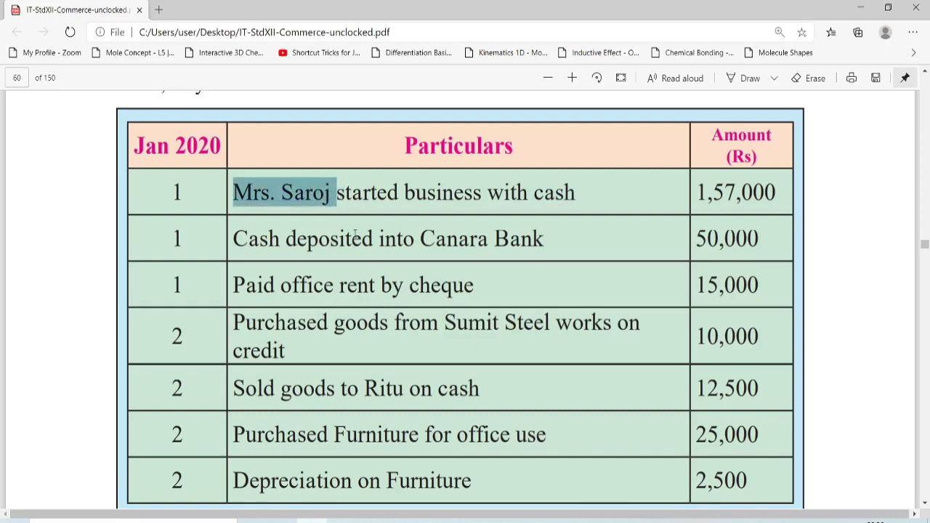
- Scroll past the transaction table to the Solution section's Create Company instructions
{"action": "scroll", "coordinate": [356, 234], "scroll_direction": "down", "scroll_amount": 1}
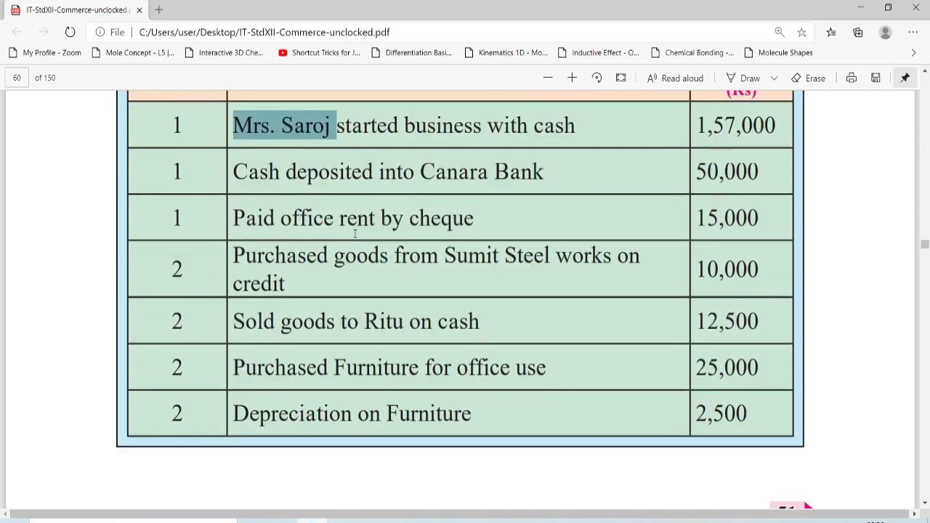
{"action": "scroll", "coordinate": [356, 234], "scroll_direction": "up", "scroll_amount": 1}
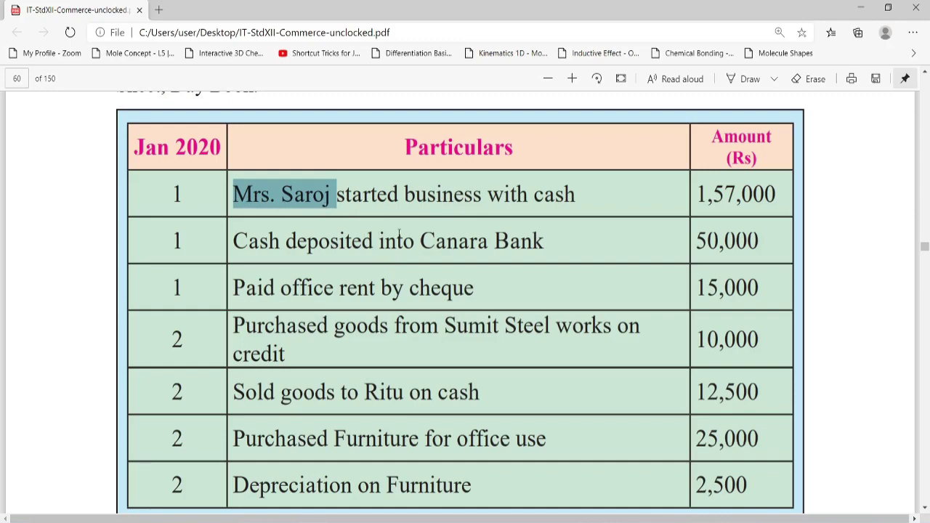
{"action": "scroll", "coordinate": [399, 233], "scroll_direction": "down", "scroll_amount": 5}
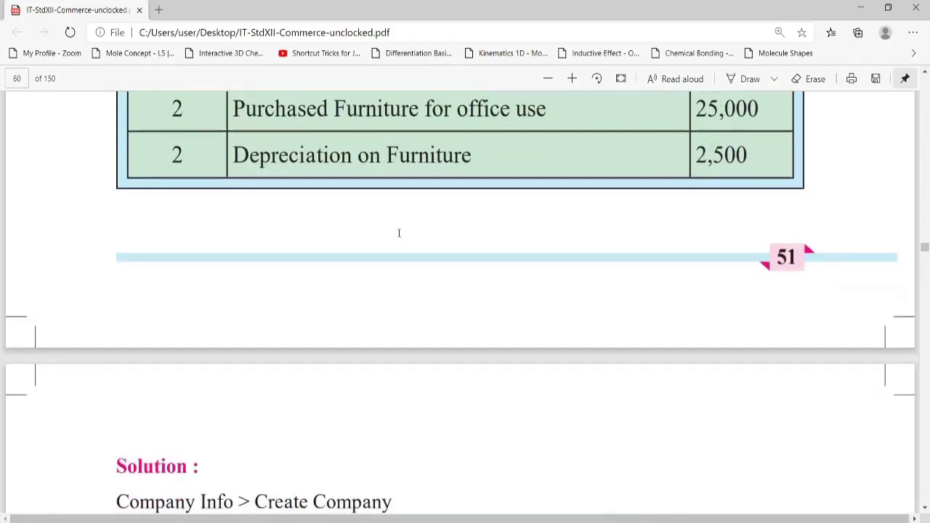
{"action": "scroll", "coordinate": [399, 233], "scroll_direction": "down", "scroll_amount": 10}
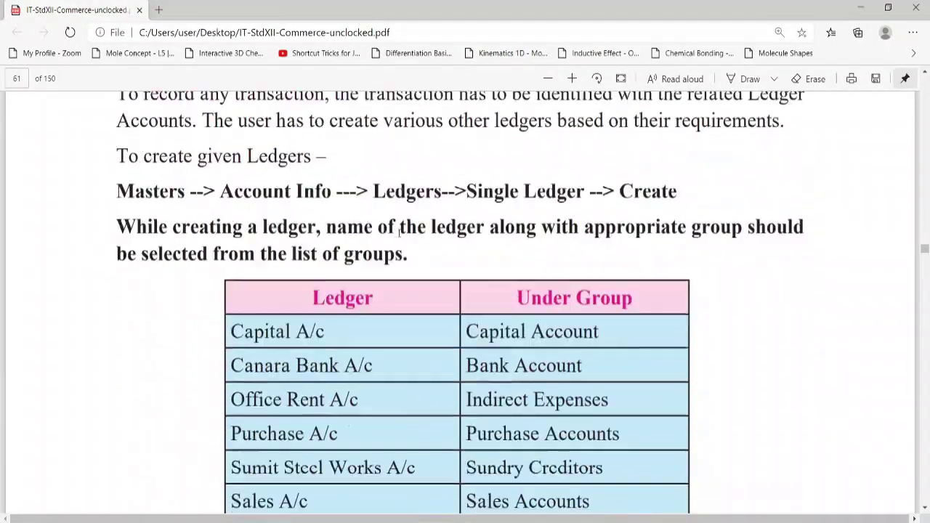
- Highlight the Date 2020 heading, 1 Jan date and Receipt entry's accounts and amount, then return to Tally
{"action": "scroll", "coordinate": [399, 233], "scroll_direction": "down", "scroll_amount": 12}
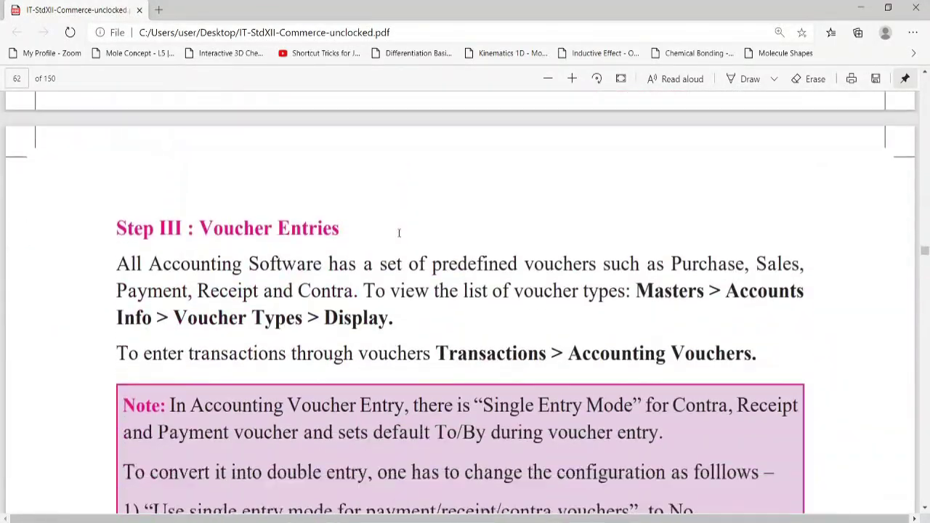
{"action": "scroll", "coordinate": [399, 233], "scroll_direction": "down", "scroll_amount": 7}
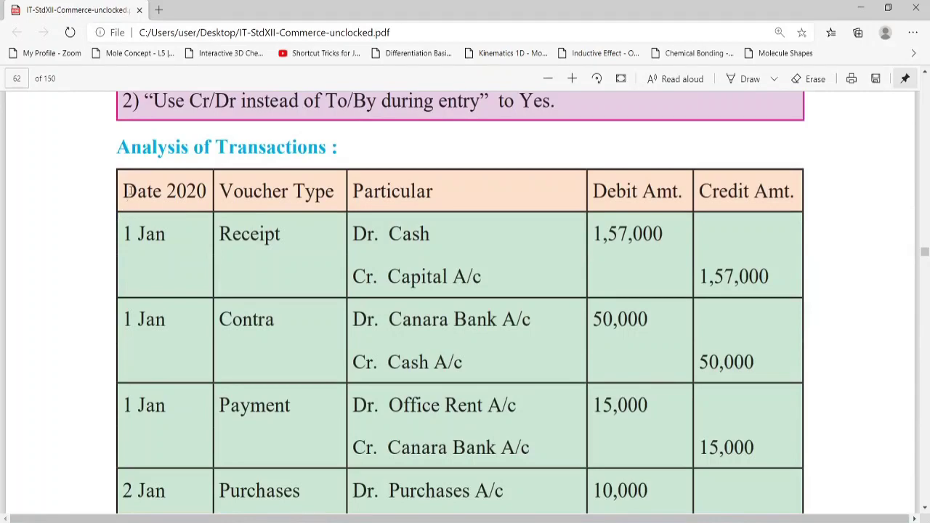
{"action": "left_click_drag", "start_coordinate": [123, 191], "coordinate": [205, 191]}
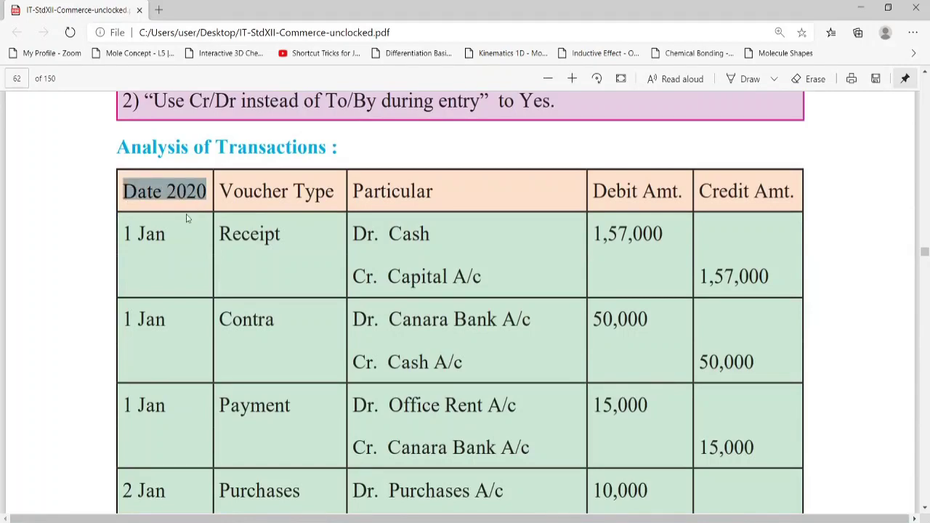
{"action": "left_click_drag", "start_coordinate": [121, 234], "coordinate": [159, 251]}
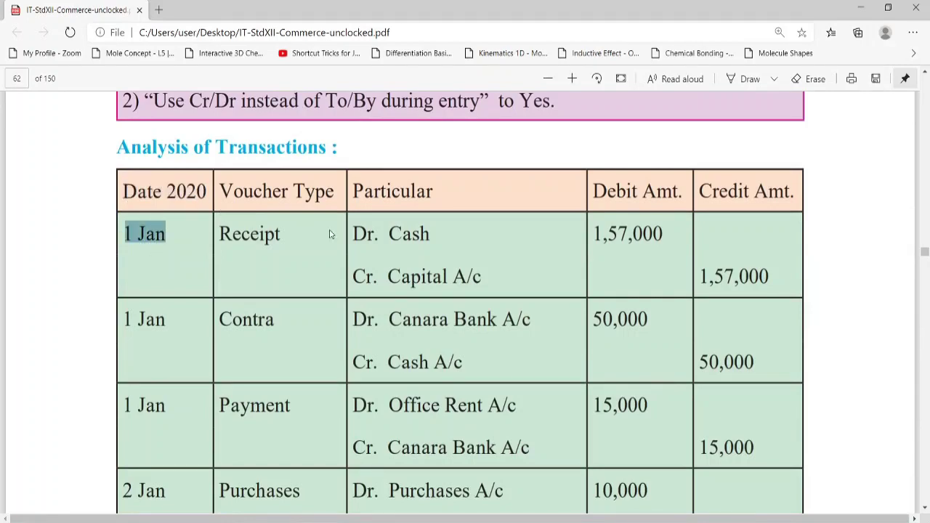
{"action": "left_click_drag", "start_coordinate": [350, 231], "coordinate": [492, 274]}
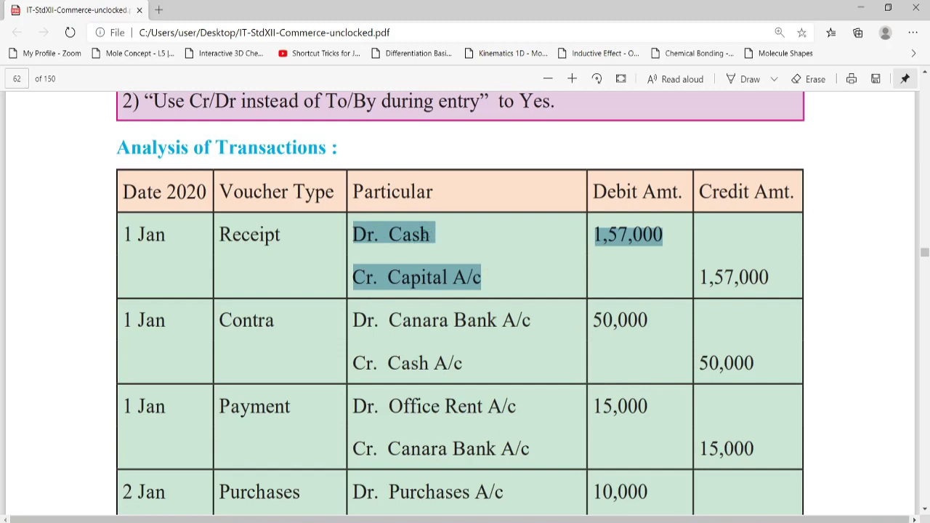
{"action": "left_click", "coordinate": [432, 234]}
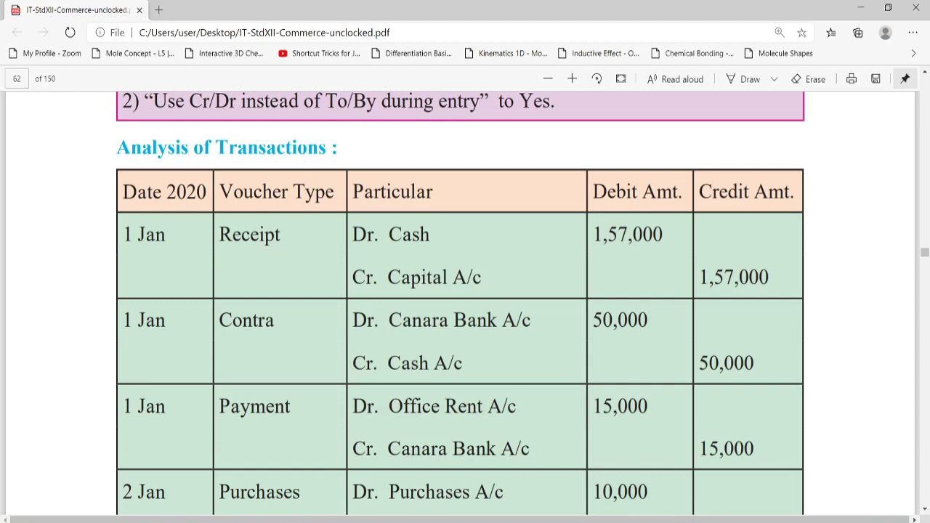
{"action": "left_click", "coordinate": [523, 522]}
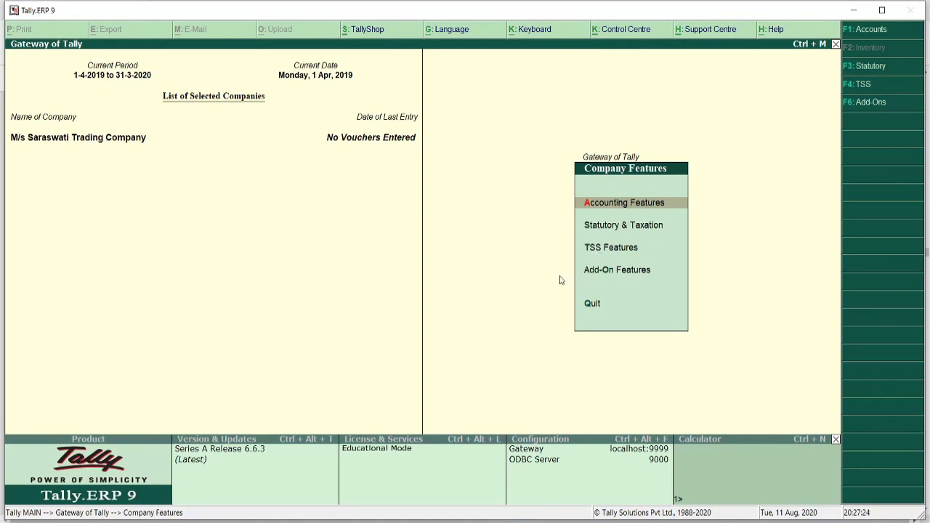
- Leave Company Features, go to Accounts Info > Ledgers, and choose Single Ledger Display
{"action": "key", "text": "Escape"}
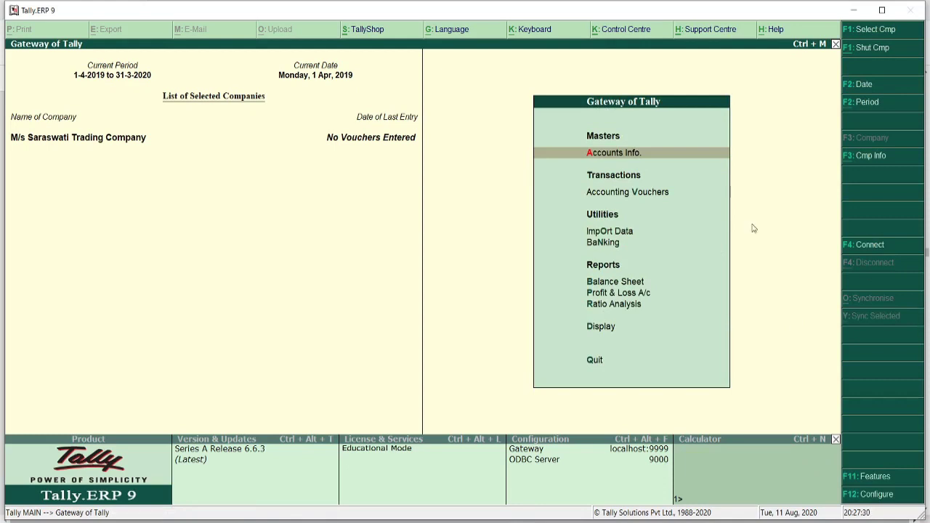
{"action": "left_click", "coordinate": [599, 160]}
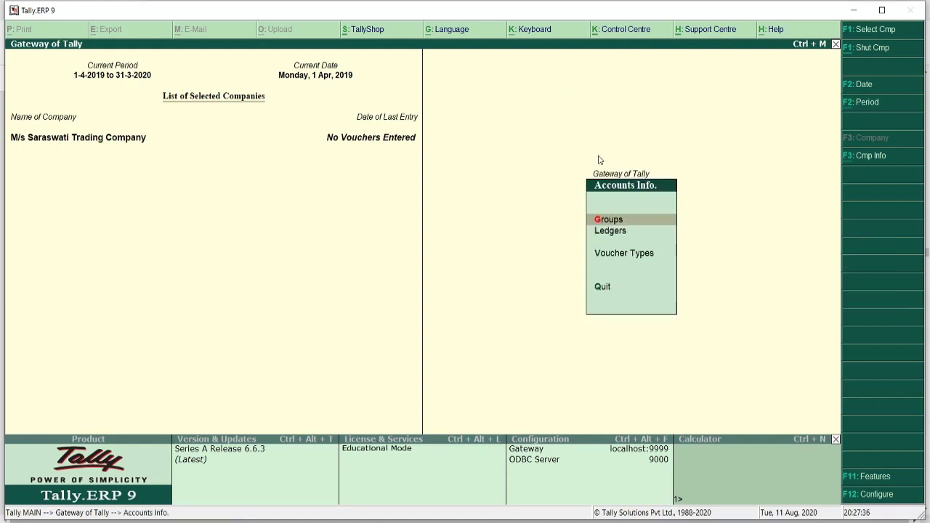
{"action": "key", "text": "Down"}
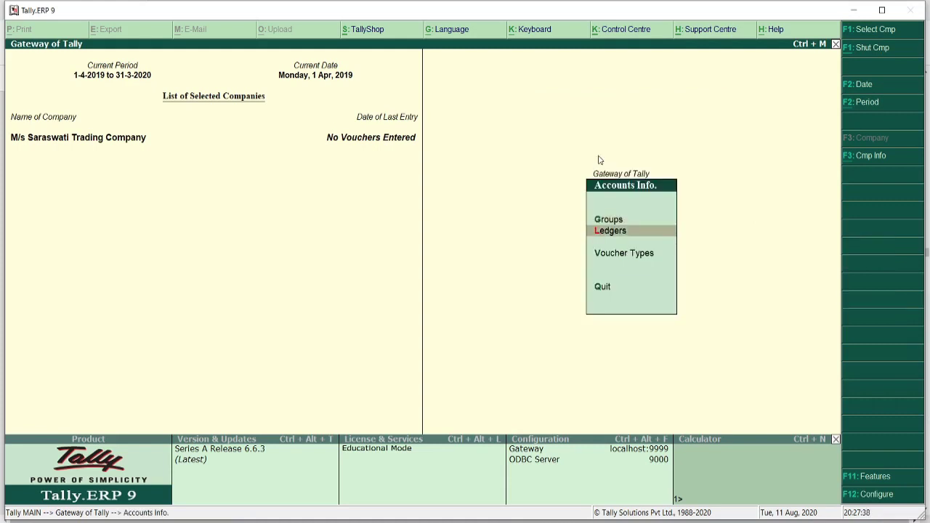
{"action": "key", "text": "Return"}
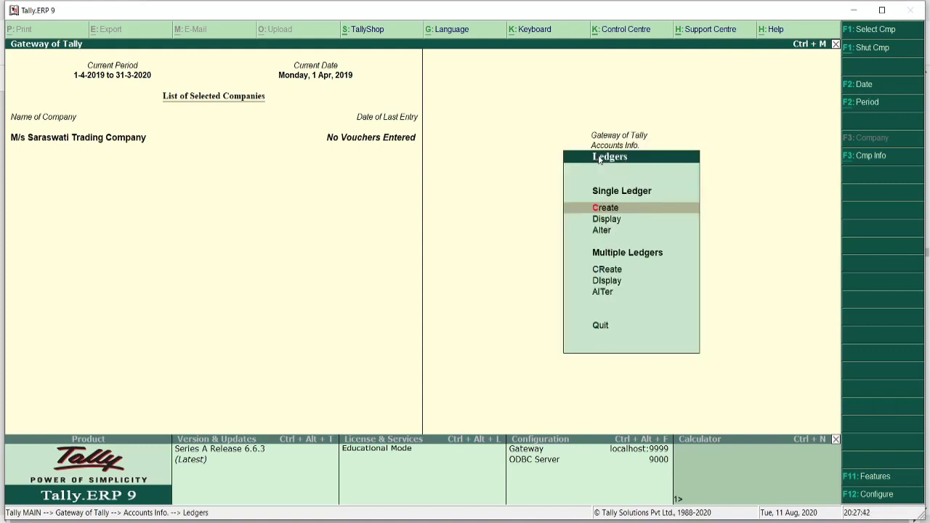
{"action": "key", "text": "Down"}
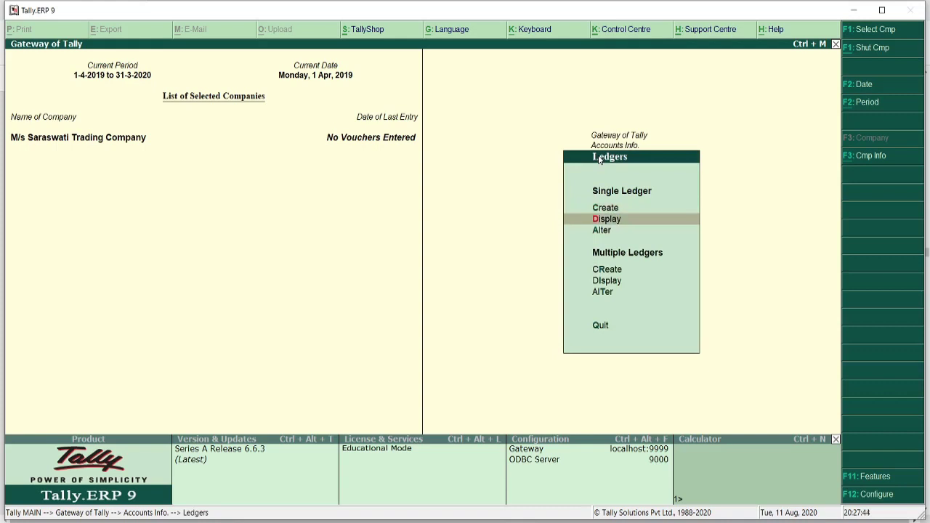
{"action": "key", "text": "Down"}
{"action": "key", "text": "Up"}
{"action": "key", "text": "Up"}
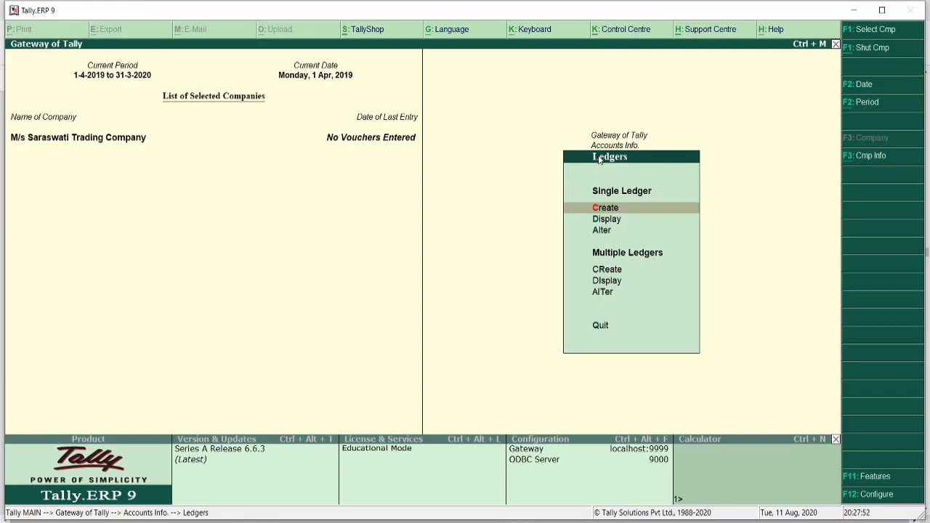
{"action": "key", "text": "Down"}
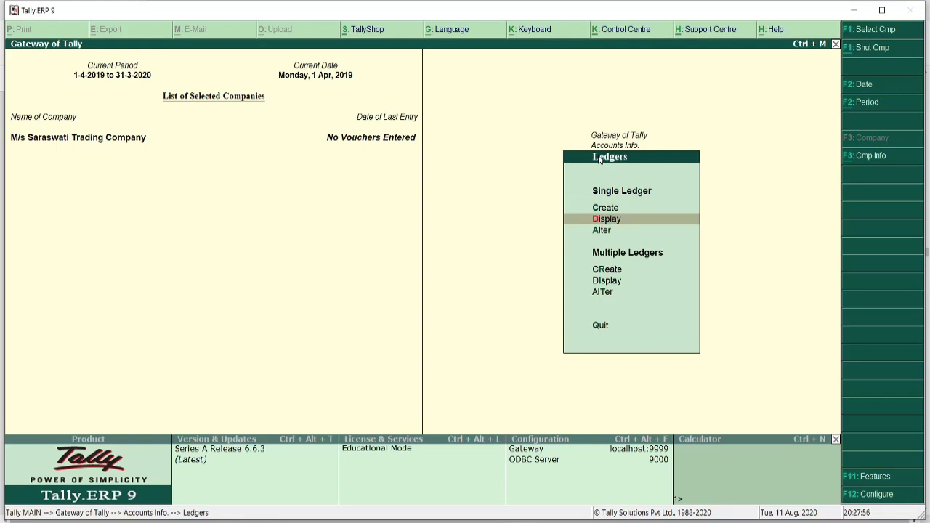
{"action": "key", "text": "Return"}
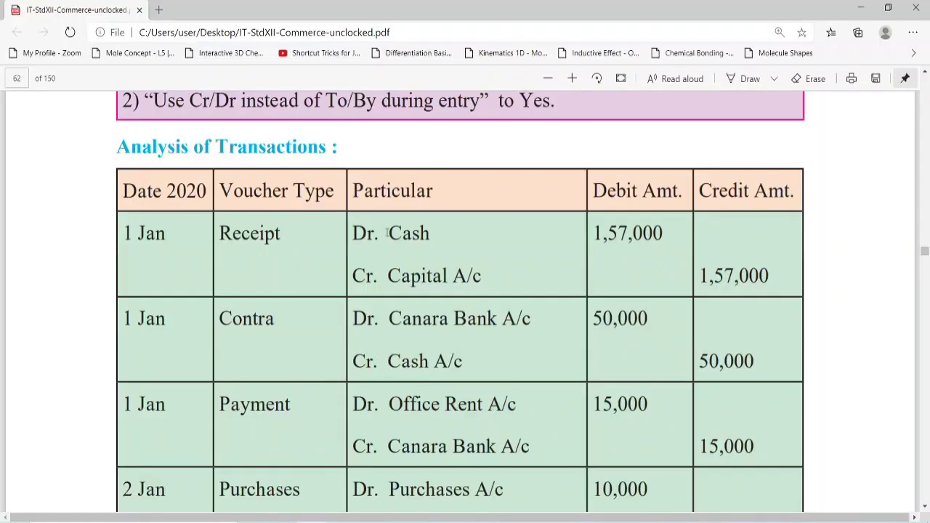
- Highlight Cash and Capital A/c in the 1 Jan Receipt entry, then return to Tally's ledger list
{"action": "left_click_drag", "start_coordinate": [378, 233], "coordinate": [434, 230]}
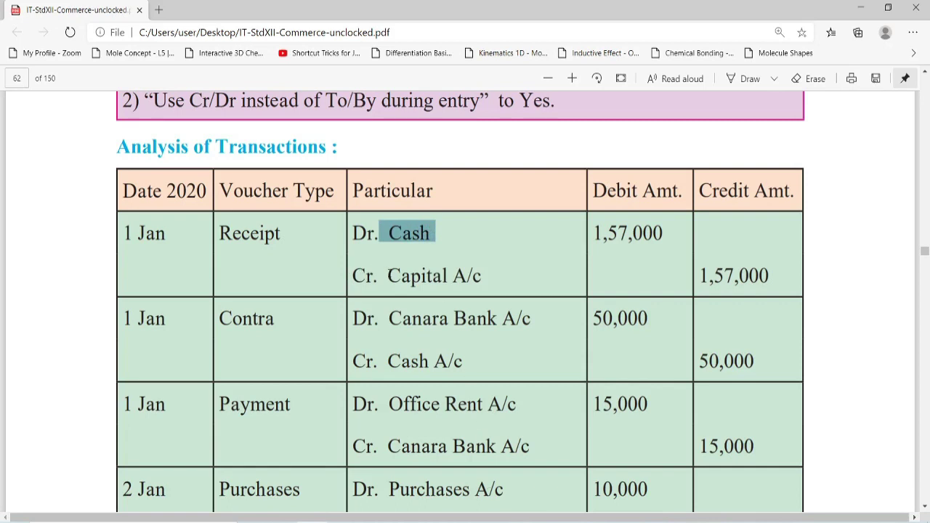
{"action": "left_click_drag", "start_coordinate": [389, 275], "coordinate": [485, 271]}
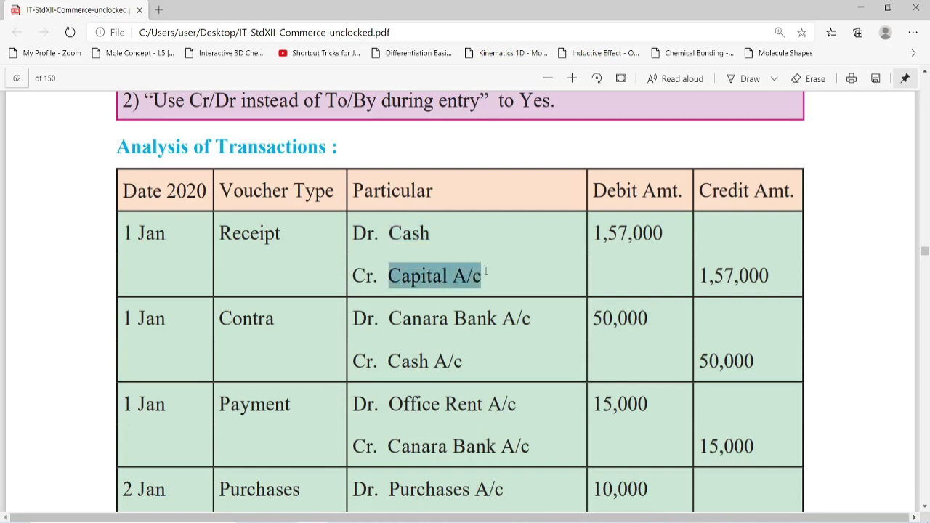
{"action": "left_click", "coordinate": [522, 522]}
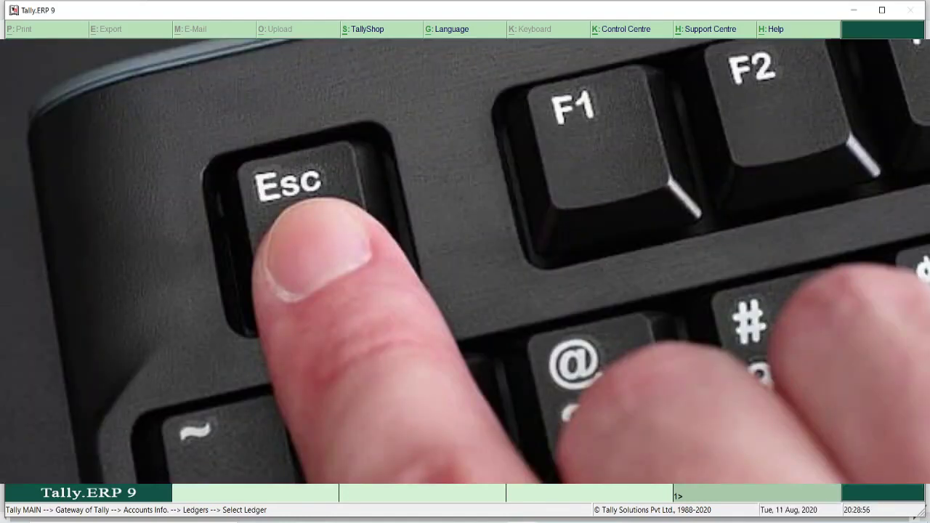
- Create a ledger named after the proprietor under Capital Account, no opening balance, then quit ledger creation
{"action": "key", "text": "Escape"}
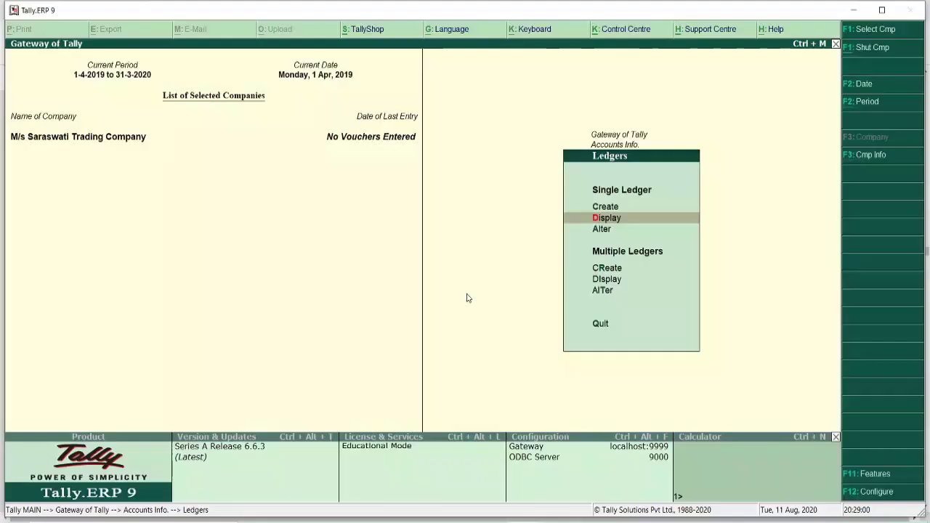
{"action": "key", "text": "Up"}
{"action": "key", "text": "Return"}
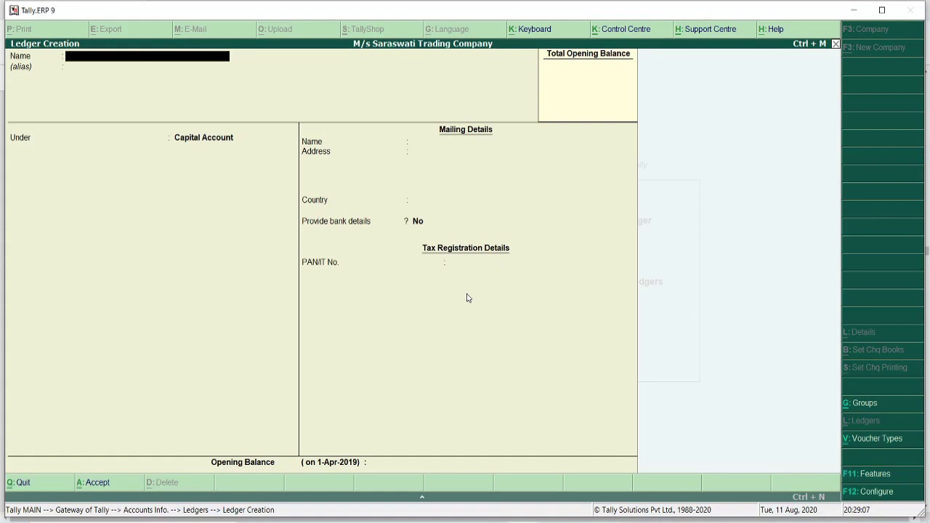
{"action": "type", "text": "Mrs R."}
{"action": "key", "text": "BackSpace"}
{"action": "type", "text": "Saroj's Capital A/c"}
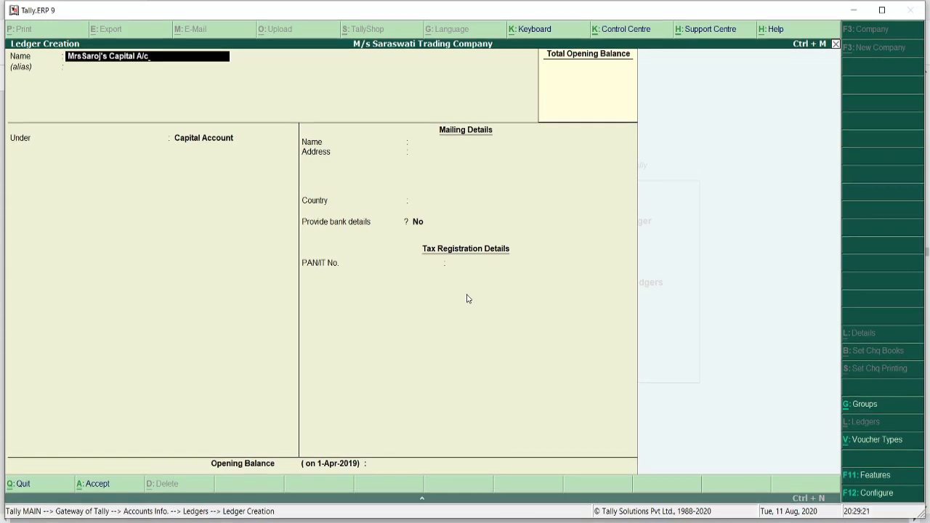
{"action": "key", "text": "Return"}
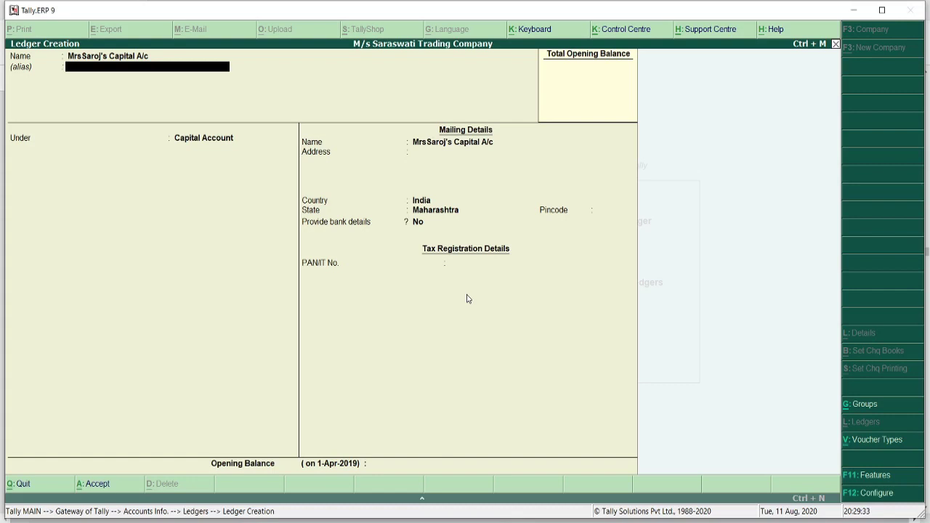
{"action": "key", "text": "Return"}
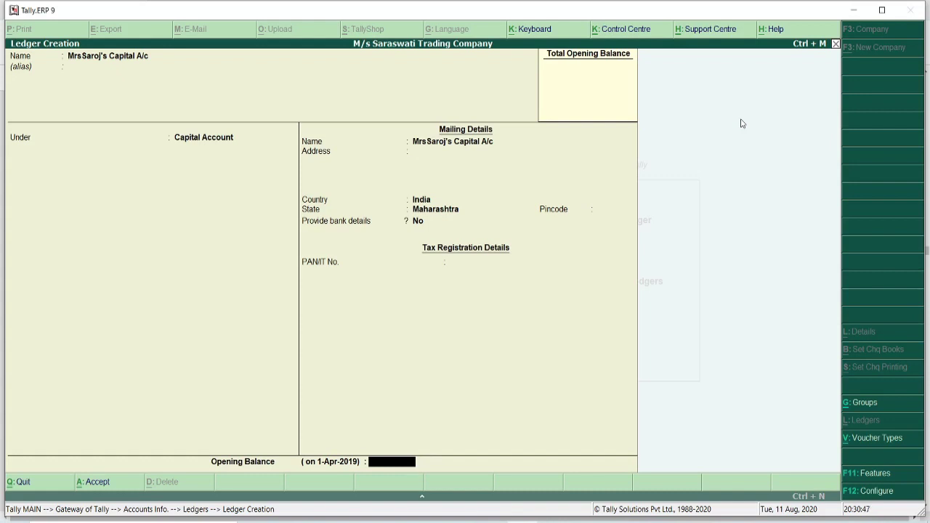
{"action": "key", "text": "Return"}
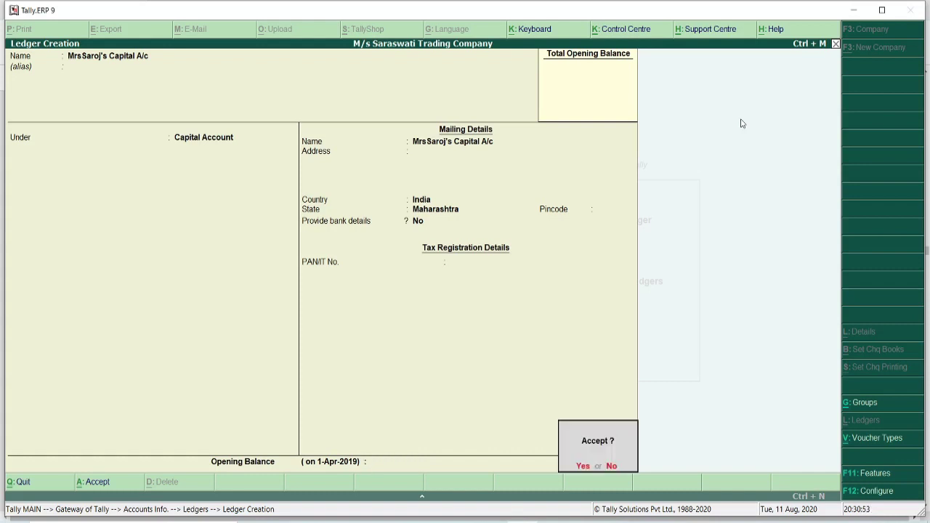
{"action": "key", "text": "Return"}
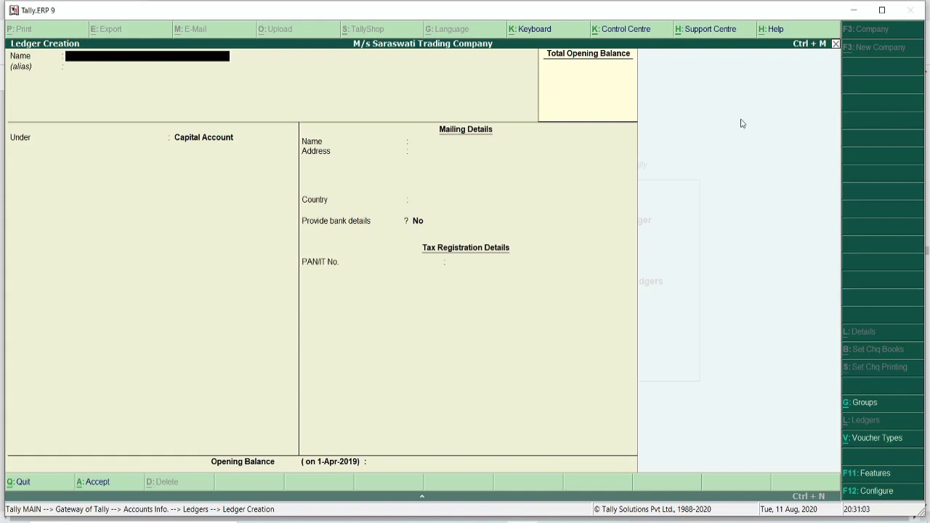
{"action": "key", "text": "Escape"}
{"action": "key", "text": "y"}
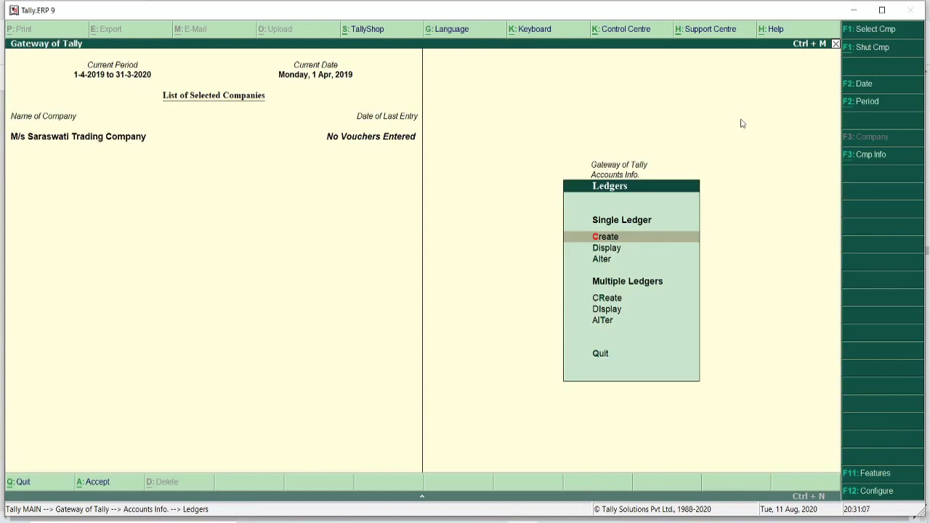
{"action": "key", "text": "Down"}
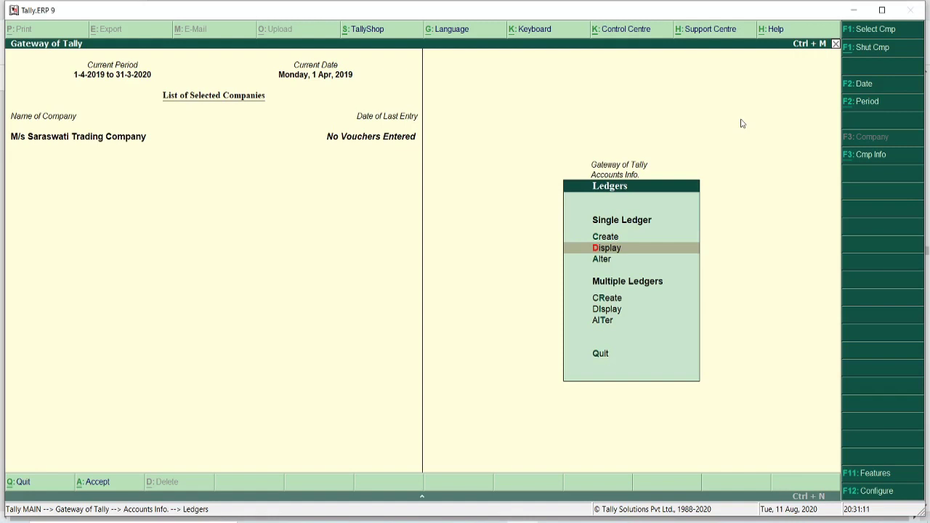
{"action": "key", "text": "Return"}
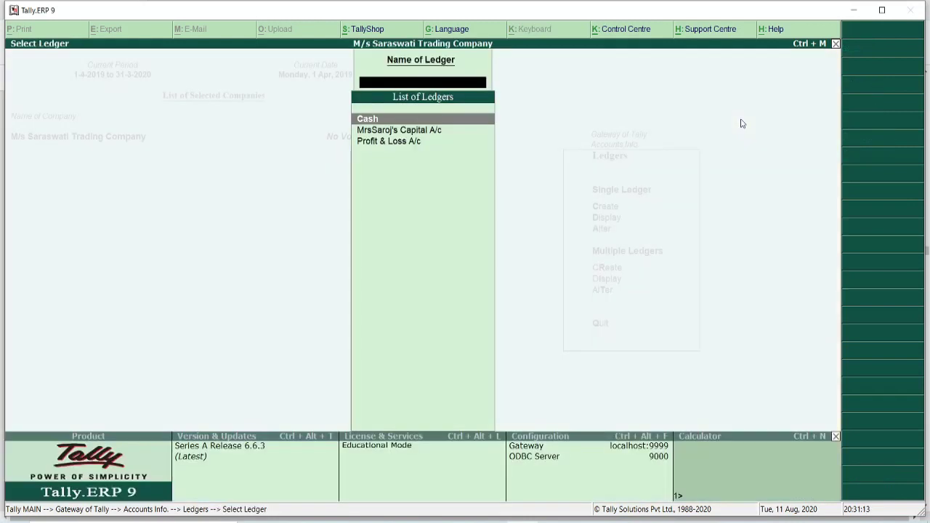
{"action": "key", "text": "Down"}
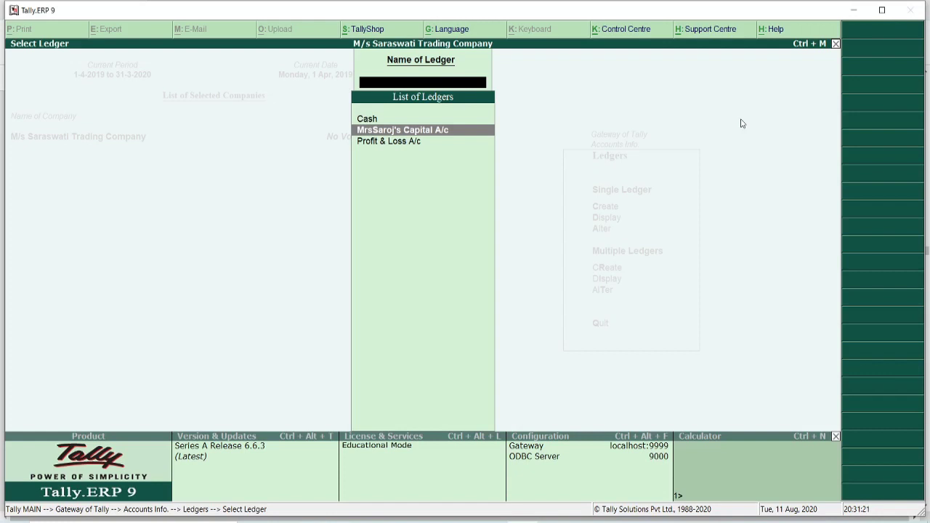
{"action": "key", "text": "Return"}
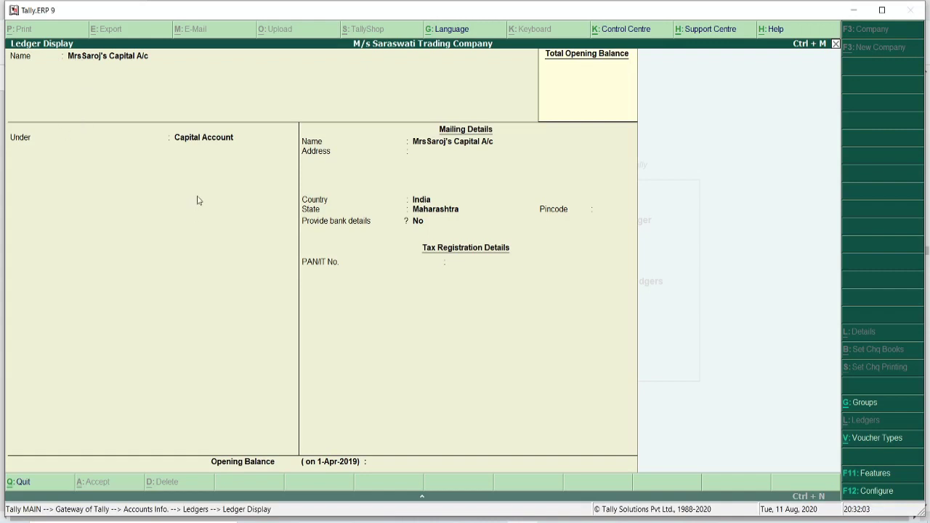
{"action": "key", "text": "Escape"}
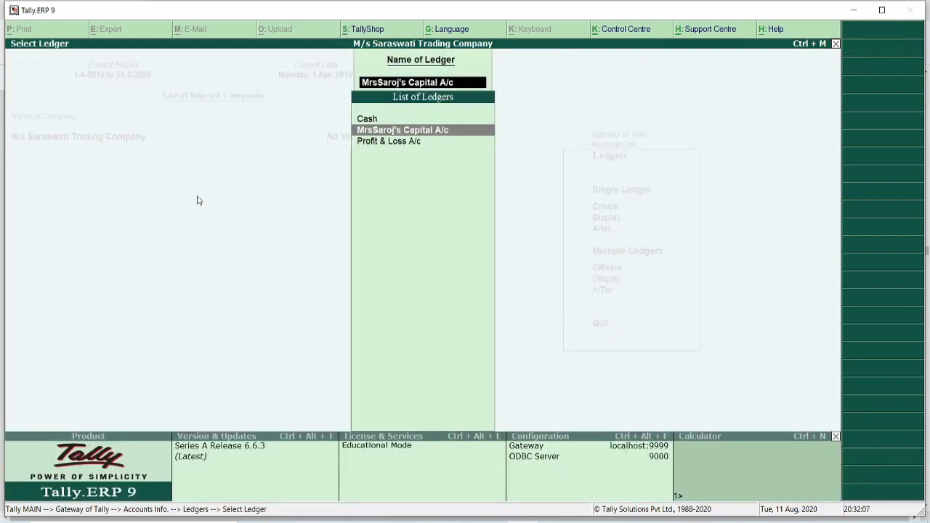
{"action": "key", "text": "BackSpace"}
{"action": "key", "text": "Escape"}
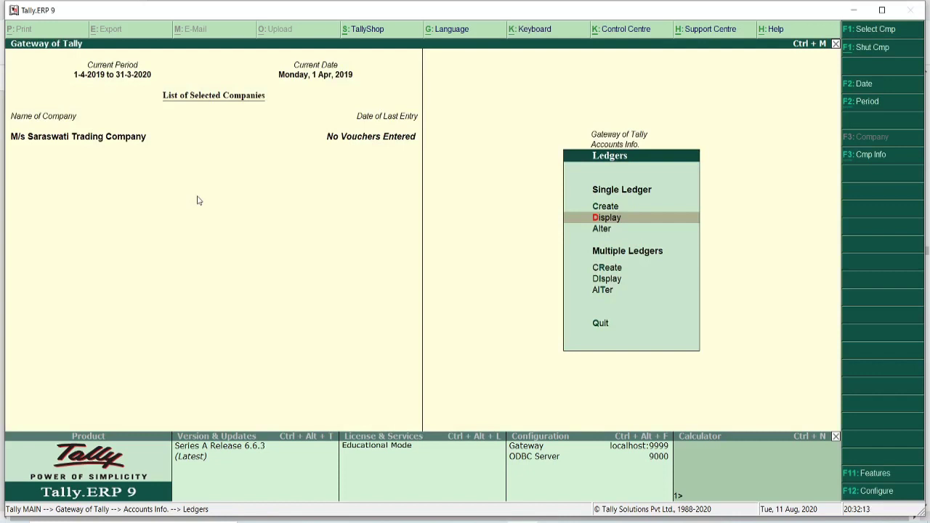
- Alter the capital ledger's name to insert '. ' after Mrs and save the change
{"action": "key", "text": "Down"}
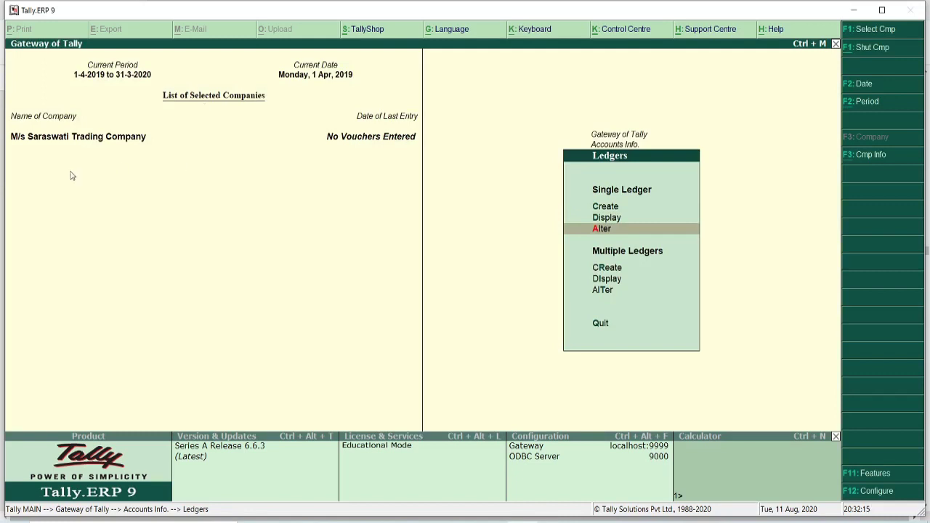
{"action": "left_click", "coordinate": [599, 230]}
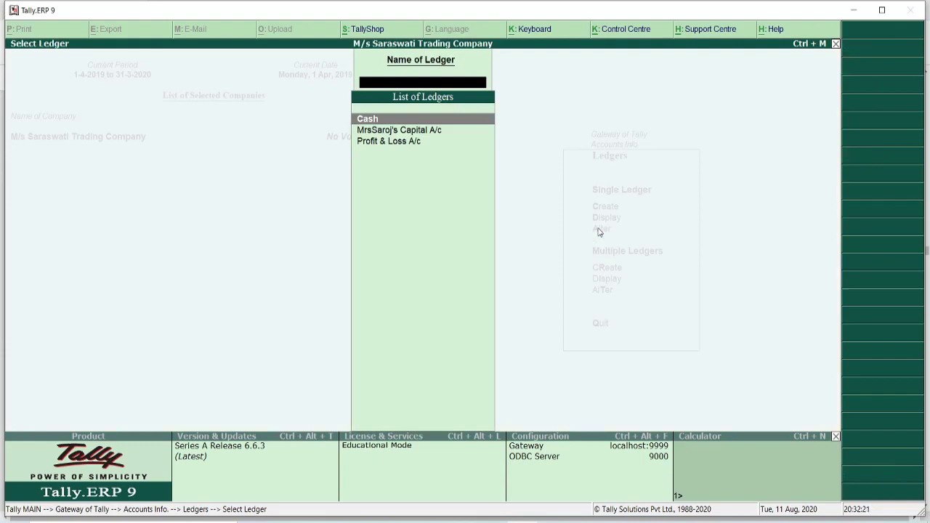
{"action": "key", "text": "Down"}
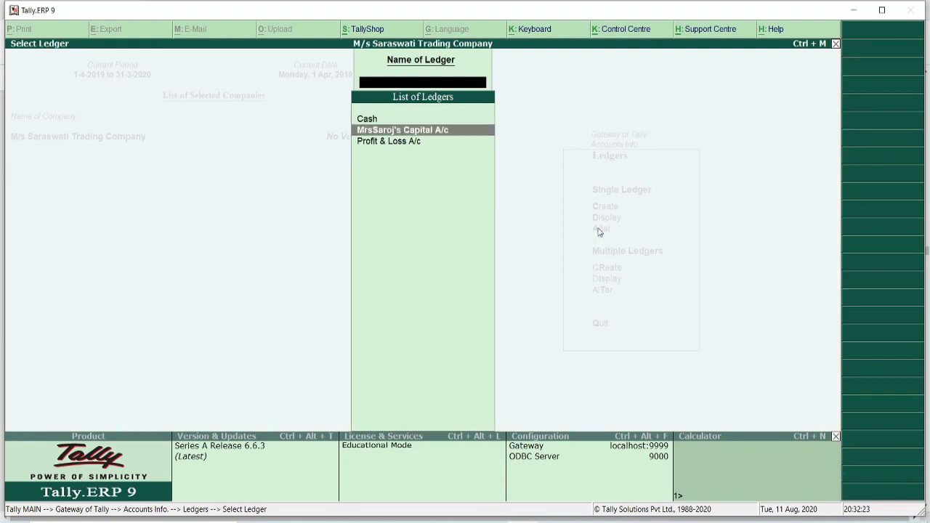
{"action": "key", "text": "Return"}
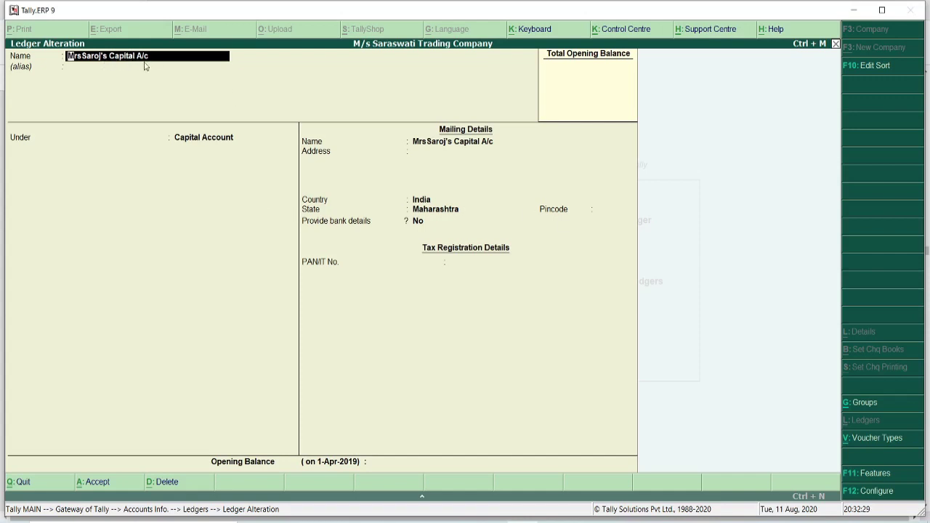
{"action": "key", "text": "Right"}
{"action": "key", "text": "Right"}
{"action": "type", "text": "."}
{"action": "key", "text": "Return"}
{"action": "key", "text": "Return"}
{"action": "key", "text": "Return"}
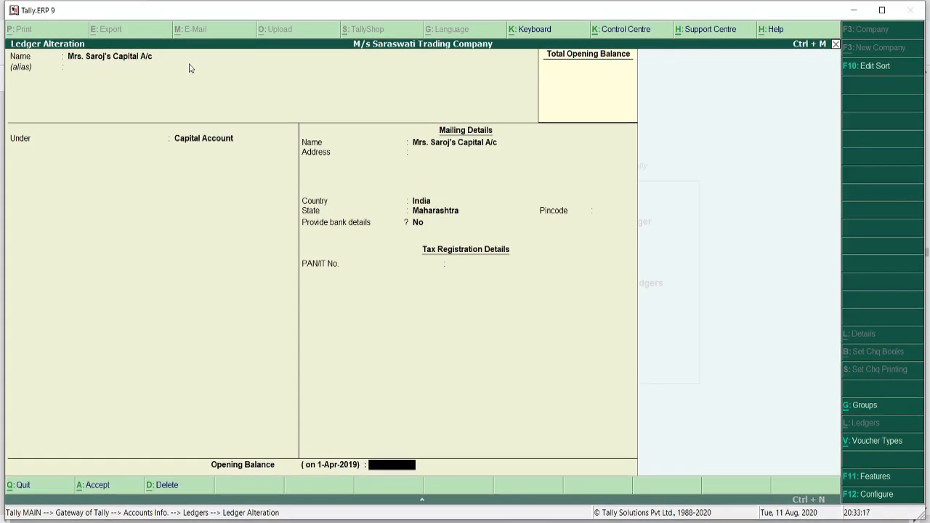
{"action": "key", "text": "ctrl+a"}
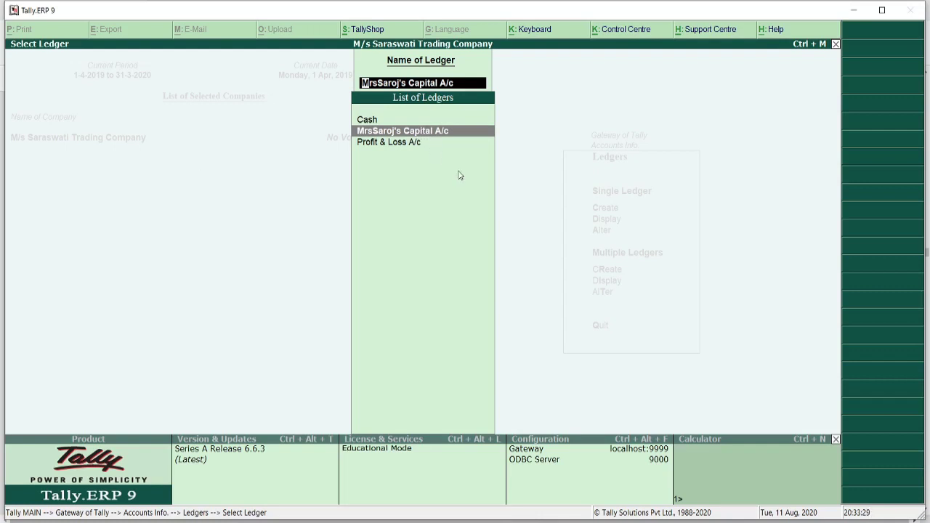
{"action": "key", "text": "Escape"}
{"action": "key", "text": "Escape"}
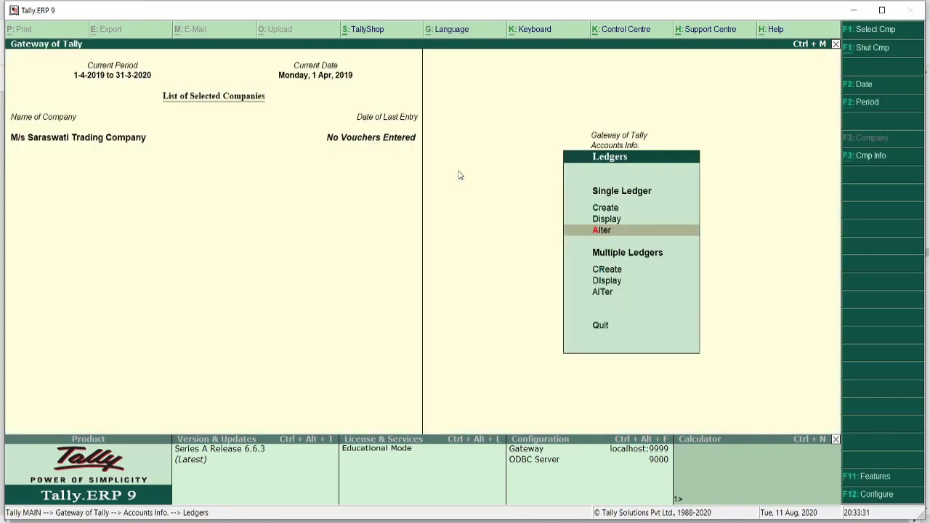
- Reopen the capital ledger via Ledgers > Alter, start a deletion, cancel it, and close unchanged
{"action": "key", "text": "Escape"}
{"action": "key", "text": "Escape"}
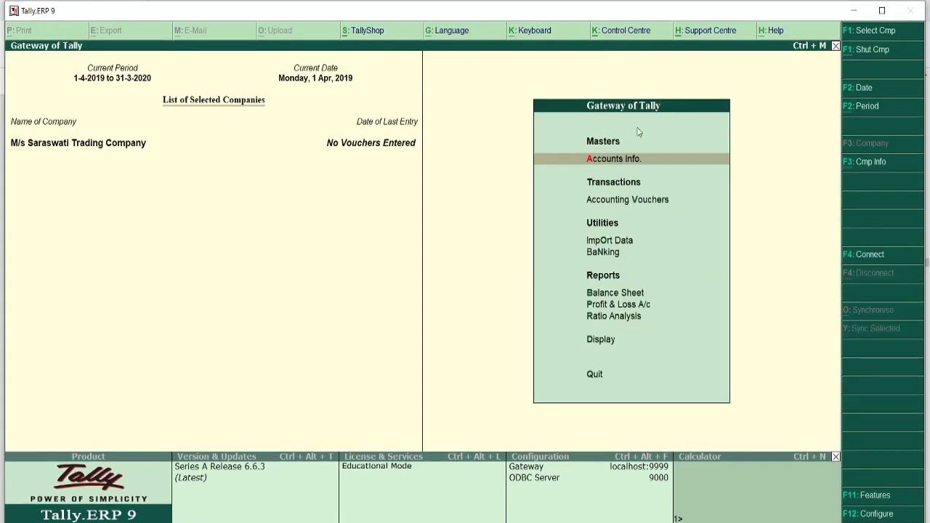
{"action": "left_click", "coordinate": [614, 161]}
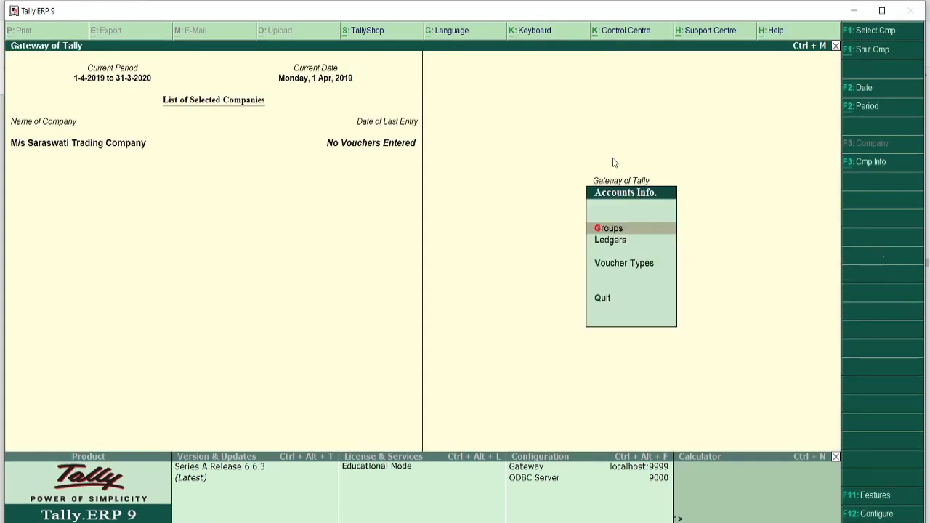
{"action": "left_click", "coordinate": [612, 244]}
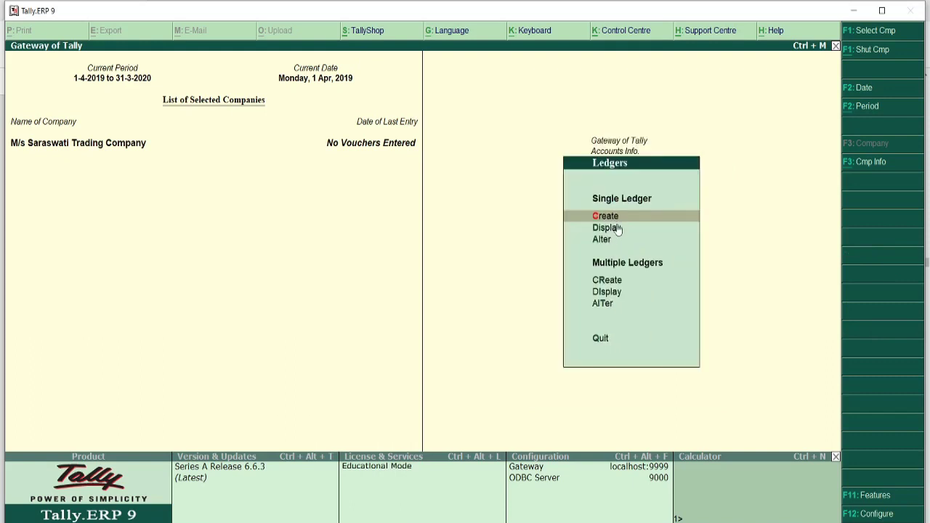
{"action": "left_click", "coordinate": [608, 243]}
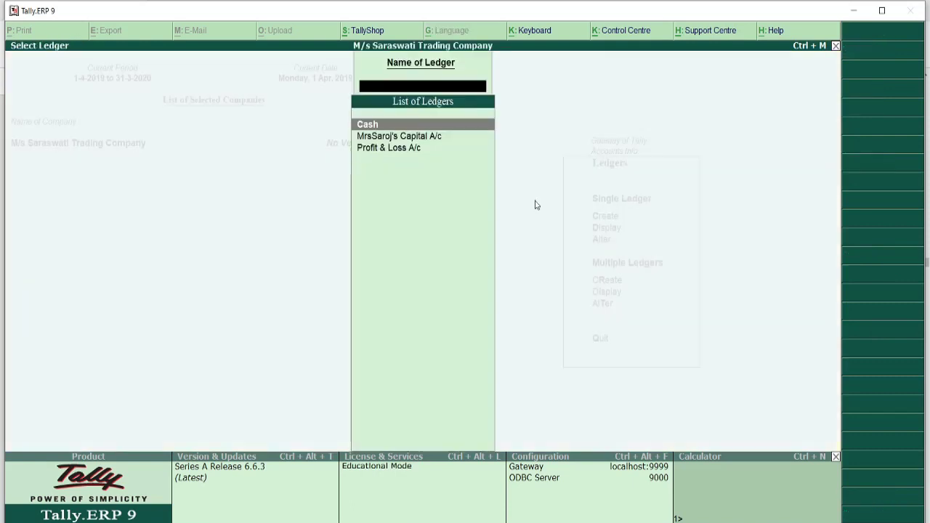
{"action": "left_click", "coordinate": [411, 138]}
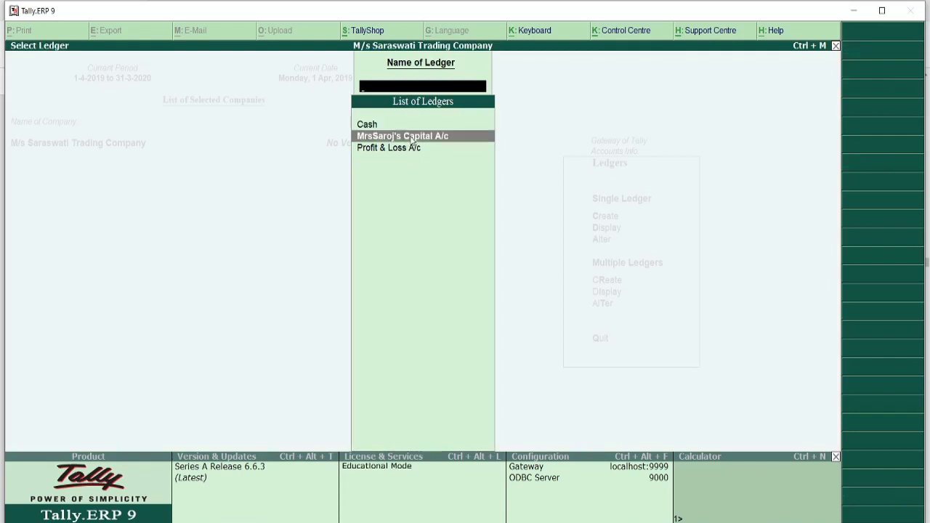
{"action": "left_click", "coordinate": [412, 137]}
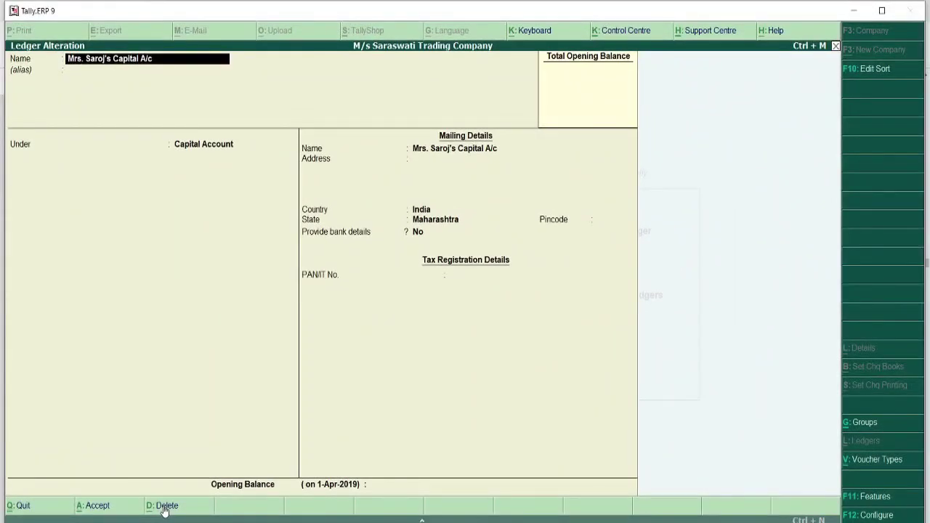
{"action": "left_click", "coordinate": [165, 512]}
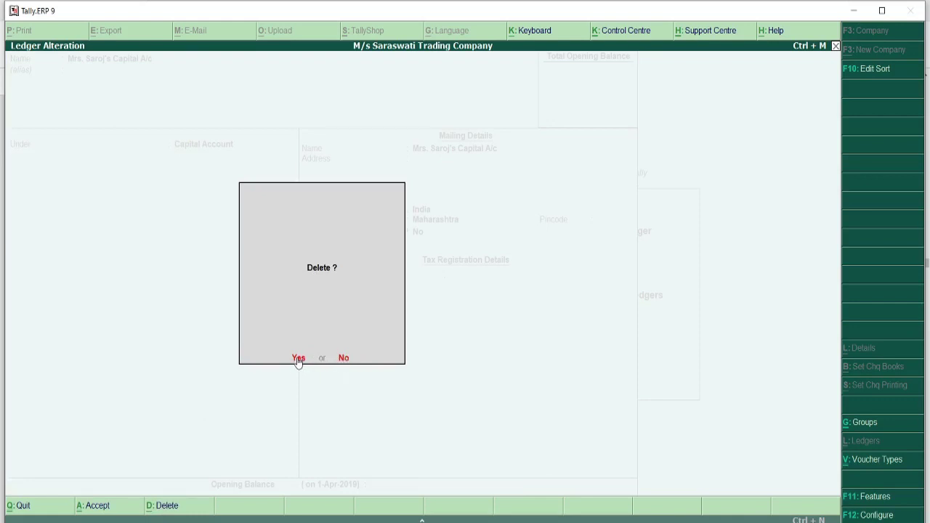
{"action": "left_click", "coordinate": [345, 359]}
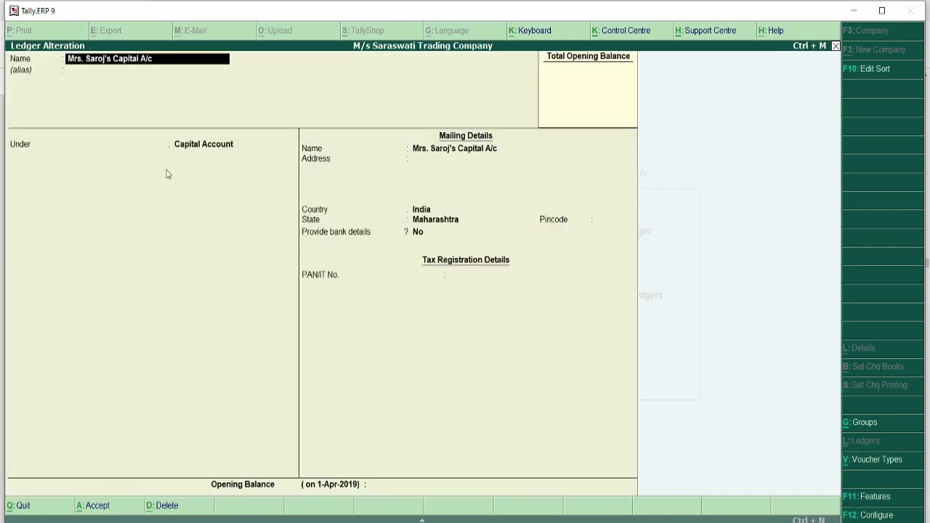
{"action": "key", "text": "Escape"}
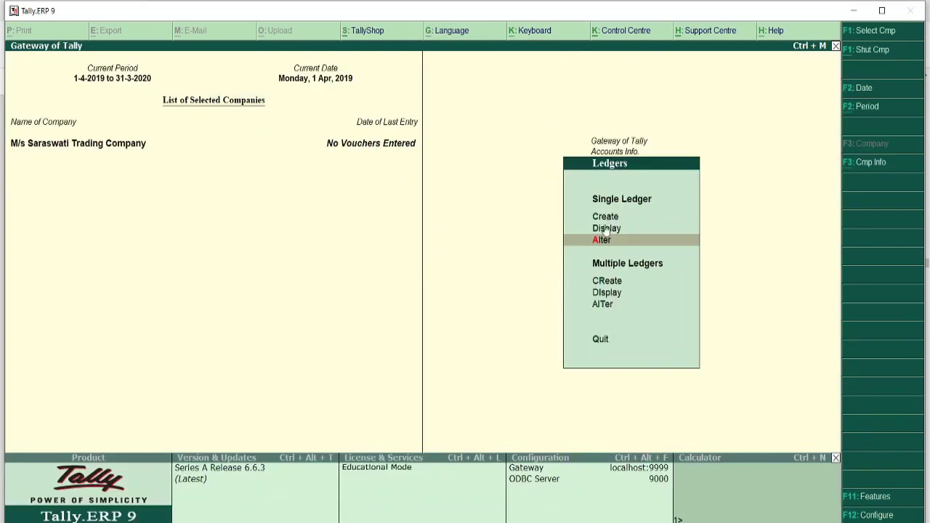
- Return from the Ledgers menu to Gateway of Tally and switch to the textbook PDF
{"action": "key", "text": "Up"}
{"action": "key", "text": "Up"}
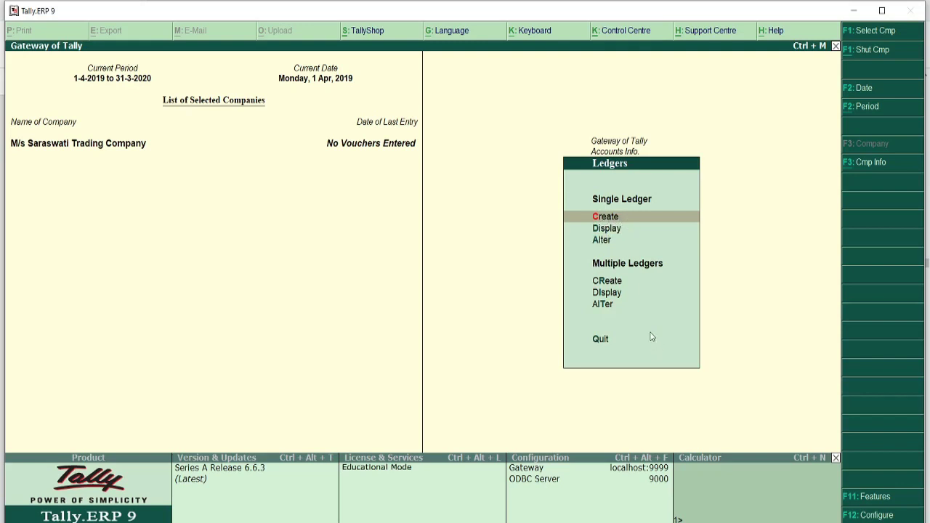
{"action": "key", "text": "Down"}
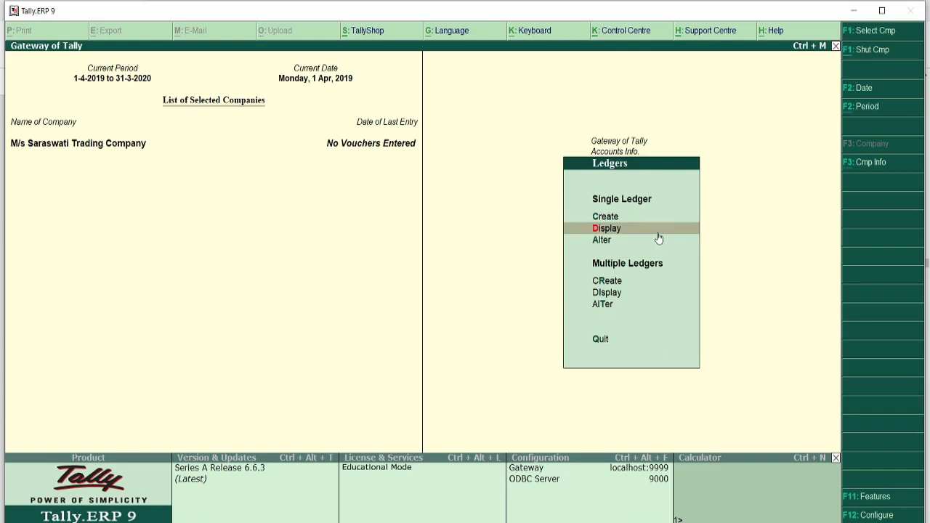
{"action": "key", "text": "Down"}
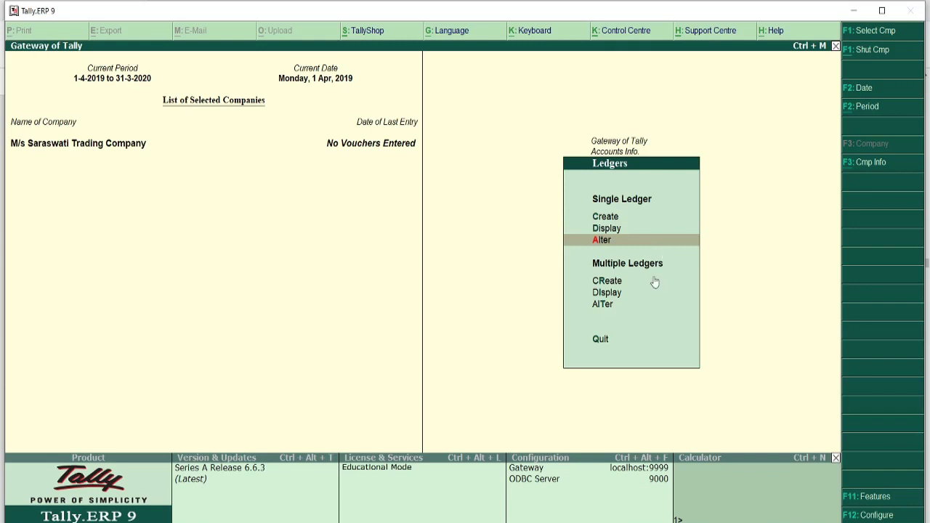
{"action": "key", "text": "Escape"}
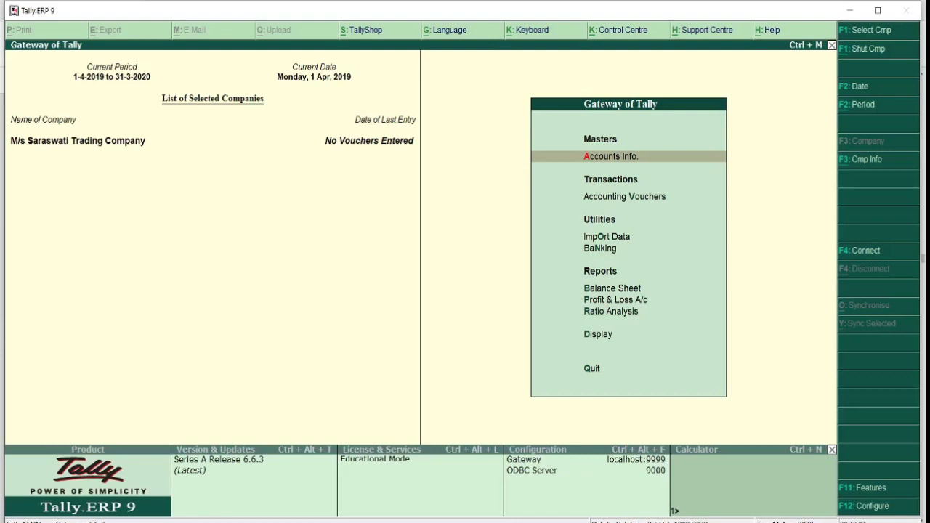
{"action": "key", "text": "alt+Tab"}
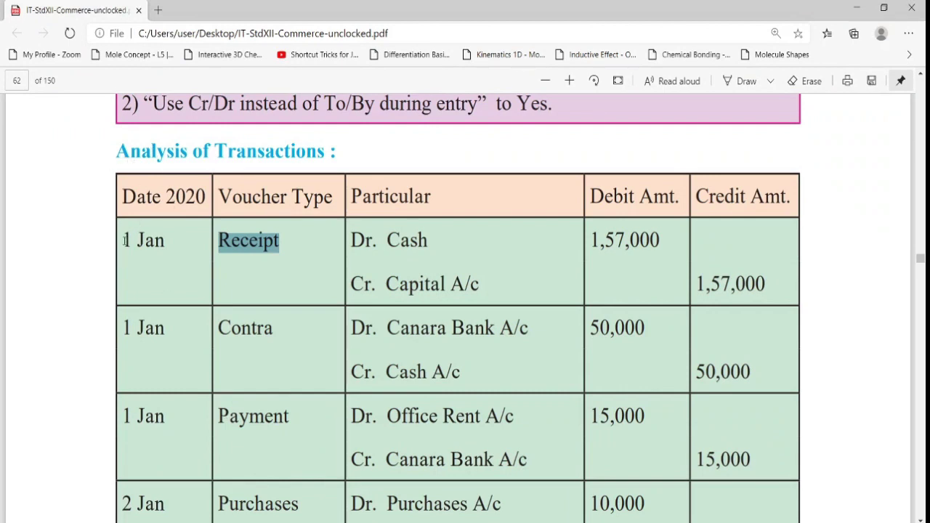
- Highlight the 1 Jan date, Cash and Capital entries with 1,57,000, and Voucher Type heading, then return to Tally
{"action": "left_click_drag", "start_coordinate": [123, 239], "coordinate": [178, 240]}
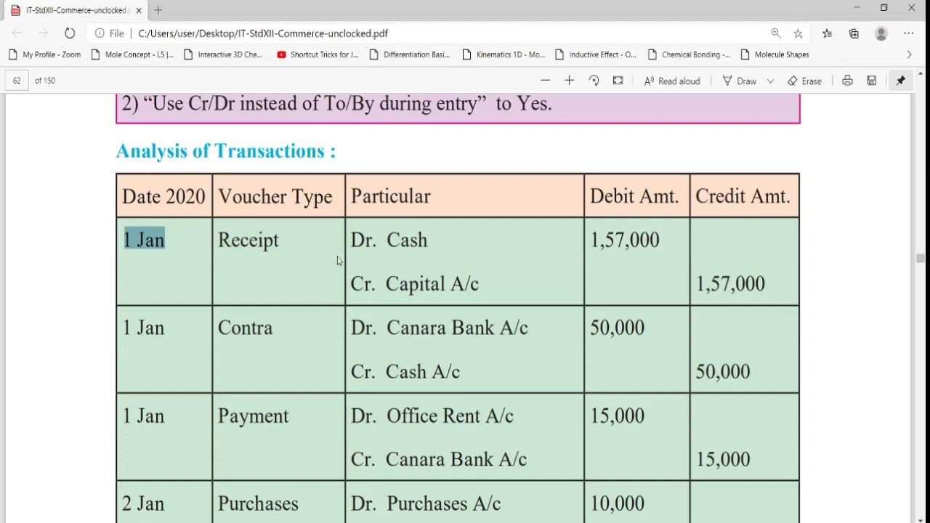
{"action": "left_click_drag", "start_coordinate": [351, 243], "coordinate": [480, 285]}
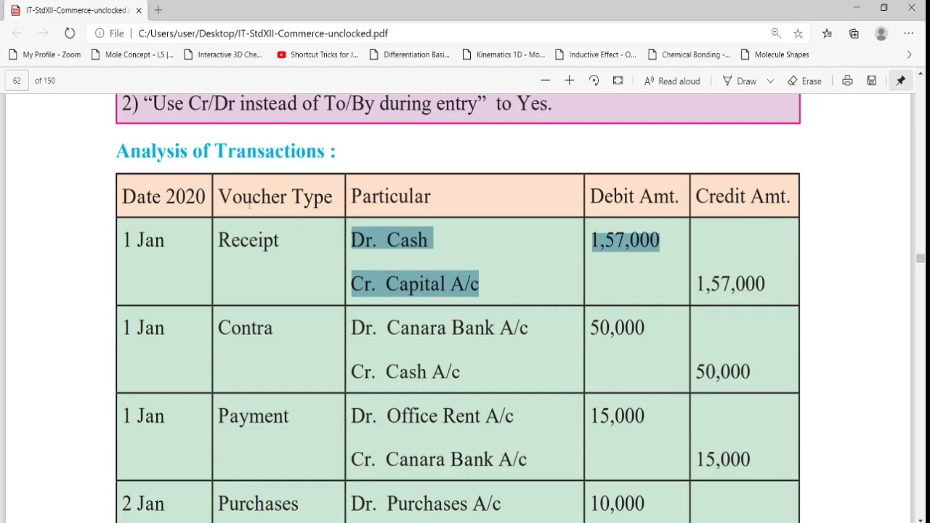
{"action": "left_click_drag", "start_coordinate": [219, 197], "coordinate": [314, 197]}
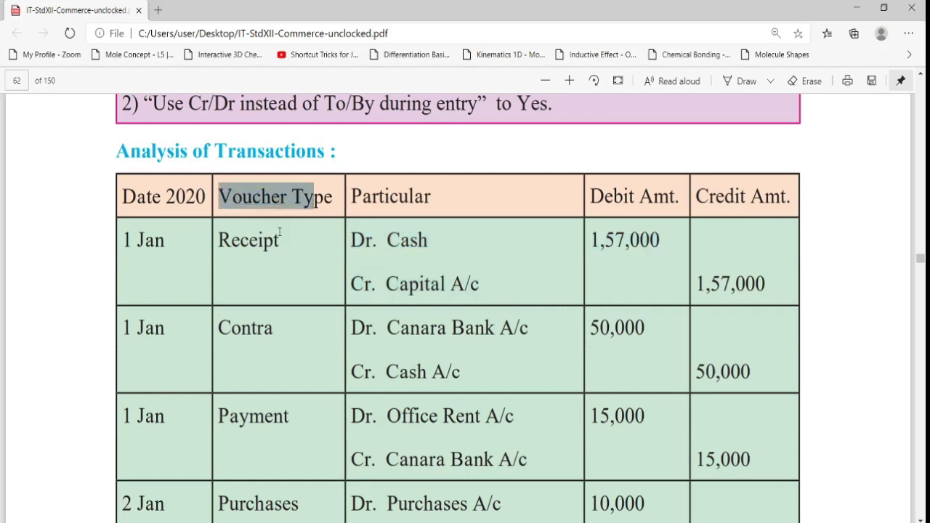
{"action": "left_click_drag", "start_coordinate": [219, 237], "coordinate": [292, 242]}
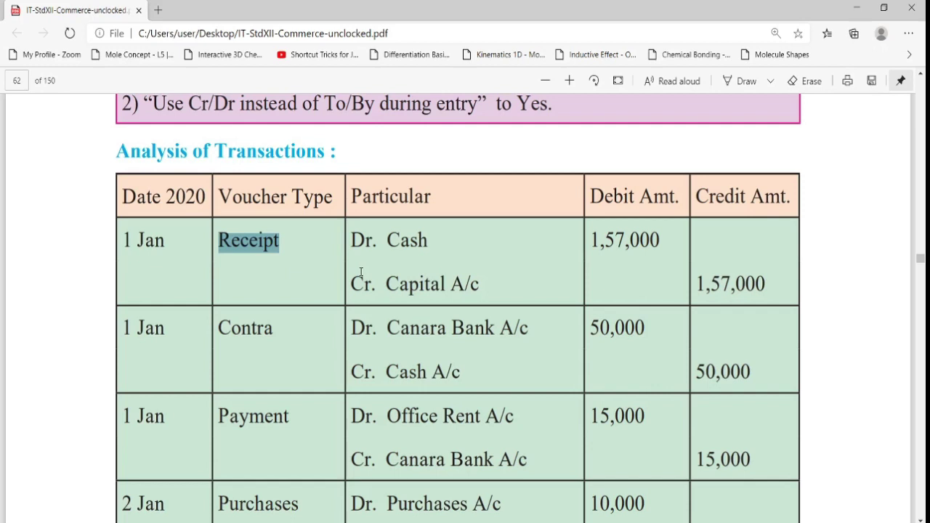
{"action": "key", "text": "alt+Tab"}
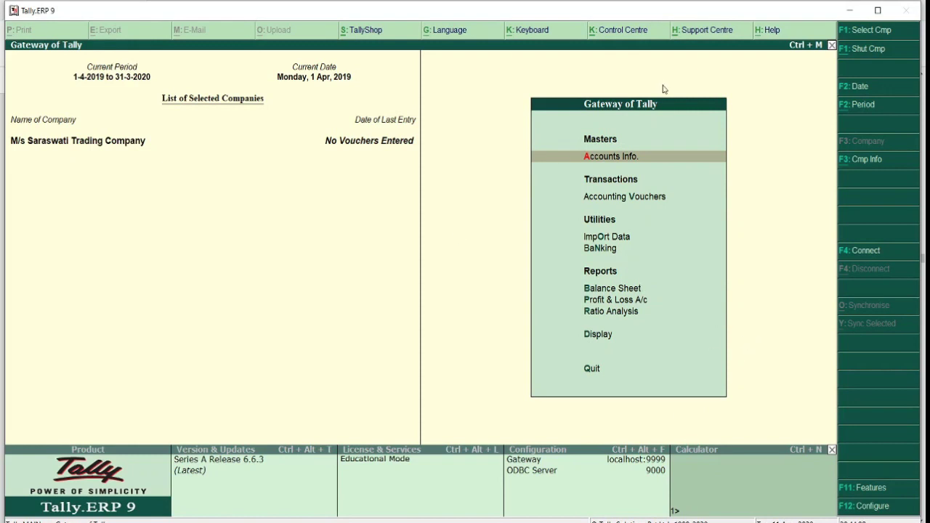
- Open Accounting Vouchers to a blank Receipt voucher No. 1 and bring up its F12 configuration
{"action": "left_click", "coordinate": [633, 202]}
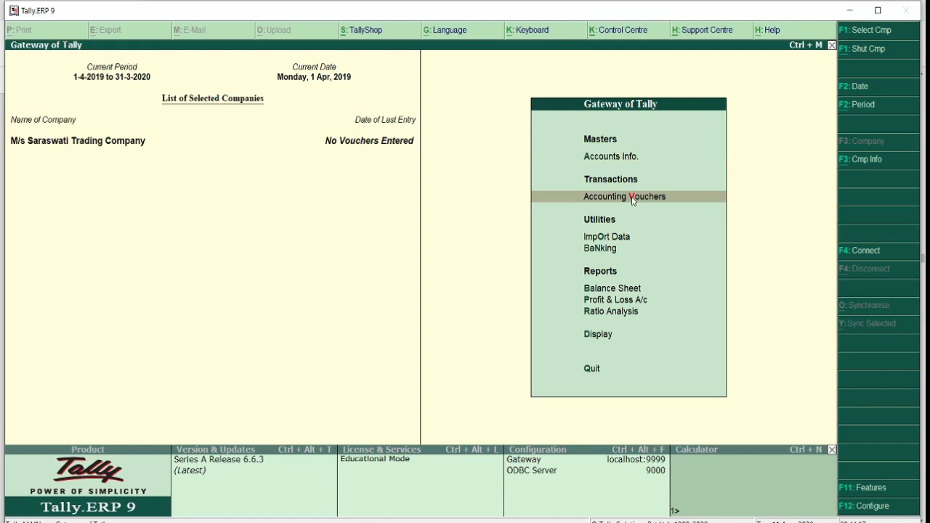
{"action": "left_click", "coordinate": [684, 201]}
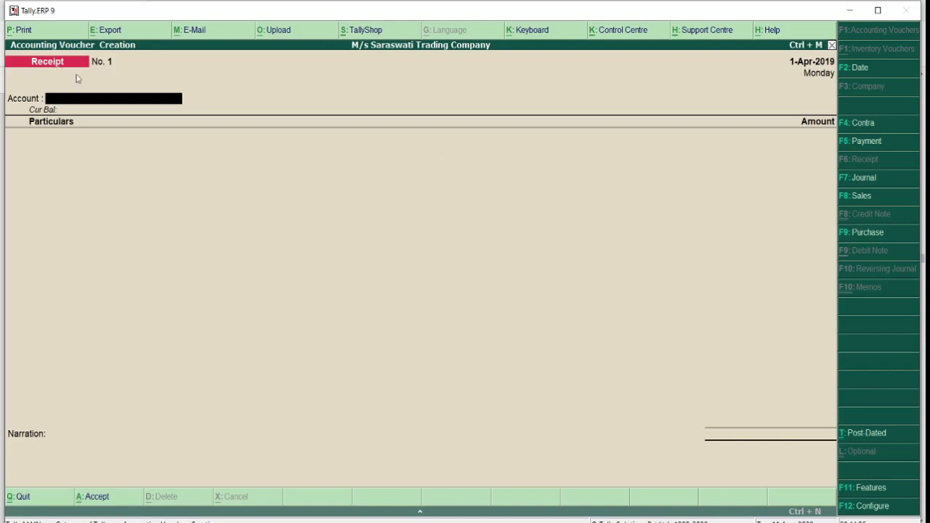
{"action": "left_click", "coordinate": [873, 507]}
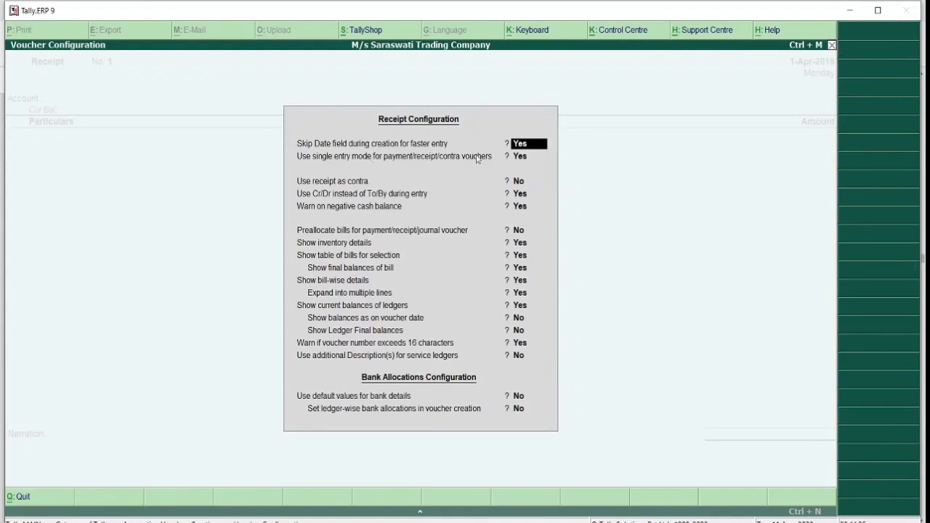
- Change 'Use single entry mode for payment/receipt/contra vouchers' from Yes to No
{"action": "left_click", "coordinate": [521, 160]}
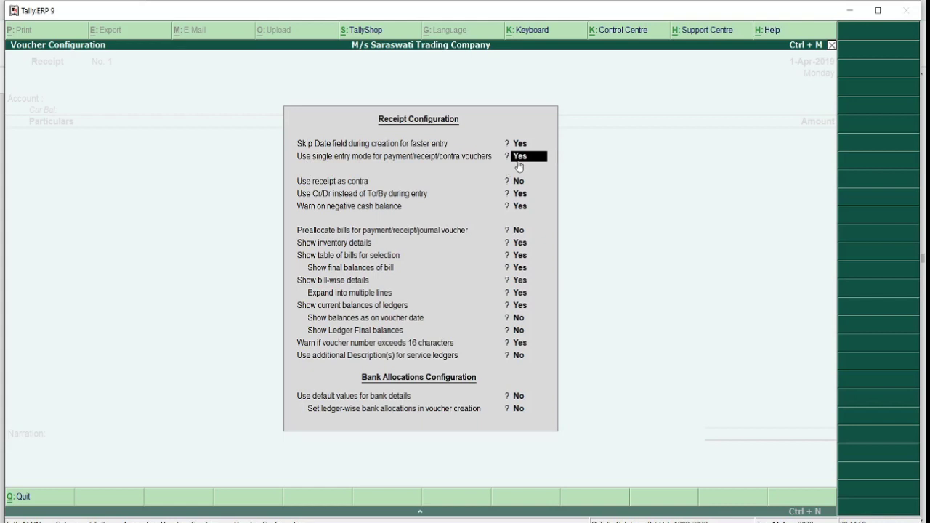
{"action": "key", "text": "BackSpace"}
{"action": "key", "text": "BackSpace"}
{"action": "key", "text": "BackSpace"}
{"action": "type", "text": "no"}
- Set 'Use Cr/Dr instead of To/By during entry' to No and accept the Receipt configuration
{"action": "key", "text": "Return"}
{"action": "type", "text": "n"}
{"action": "key", "text": "Return"}
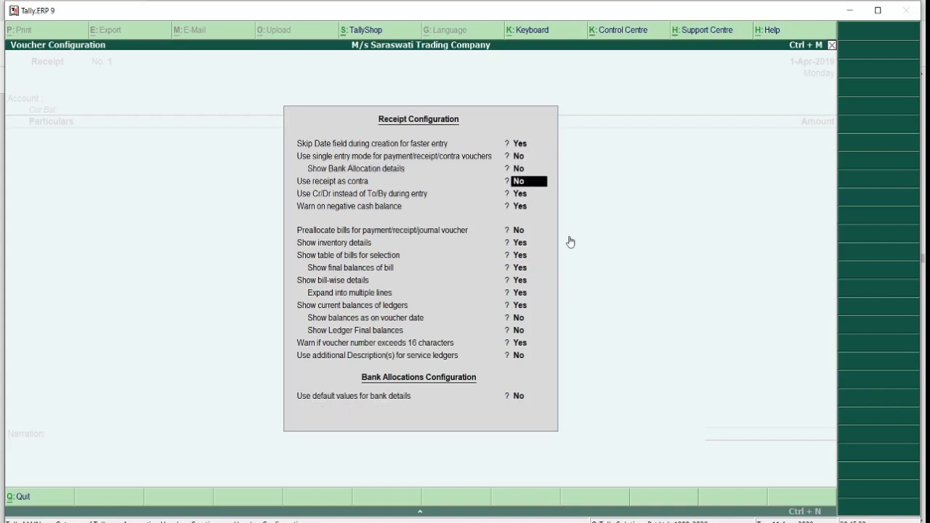
{"action": "type", "text": "n"}
{"action": "key", "text": "Return"}
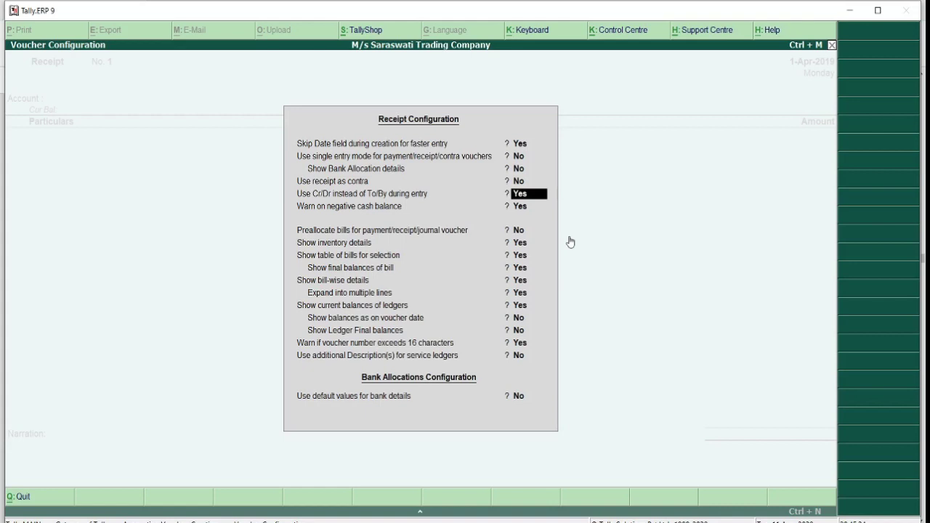
{"action": "type", "text": "no"}
{"action": "key", "text": "Return"}
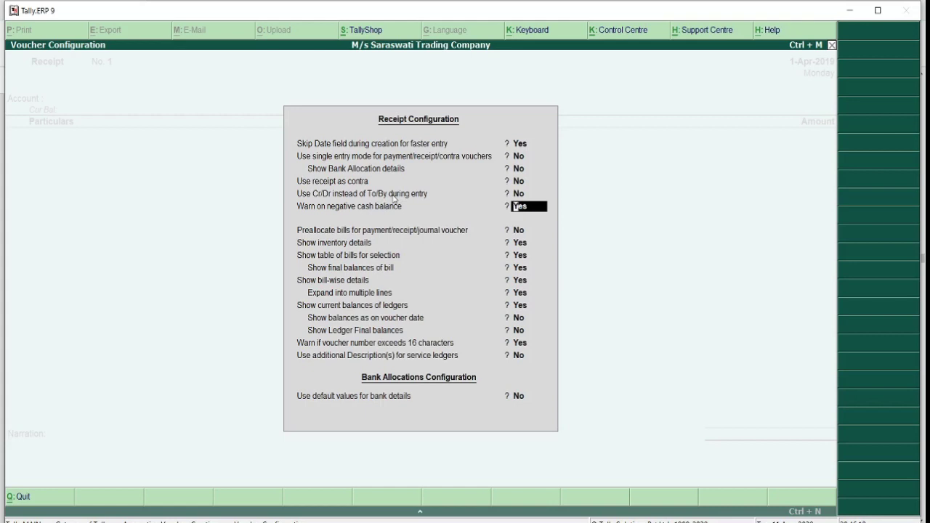
{"action": "key", "text": "ctrl+a"}
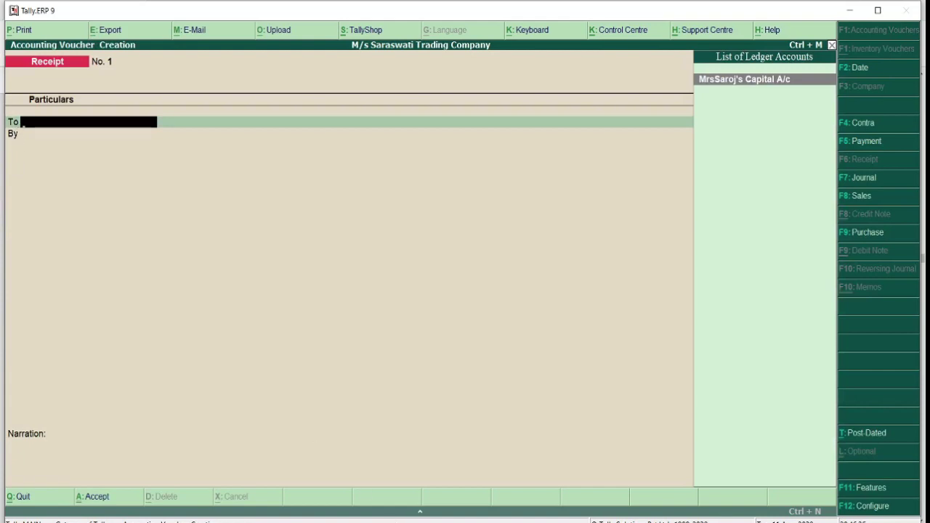
- Check the transactions PDF for the account to credit in the receipt entry
{"action": "key", "text": "alt+Tab"}
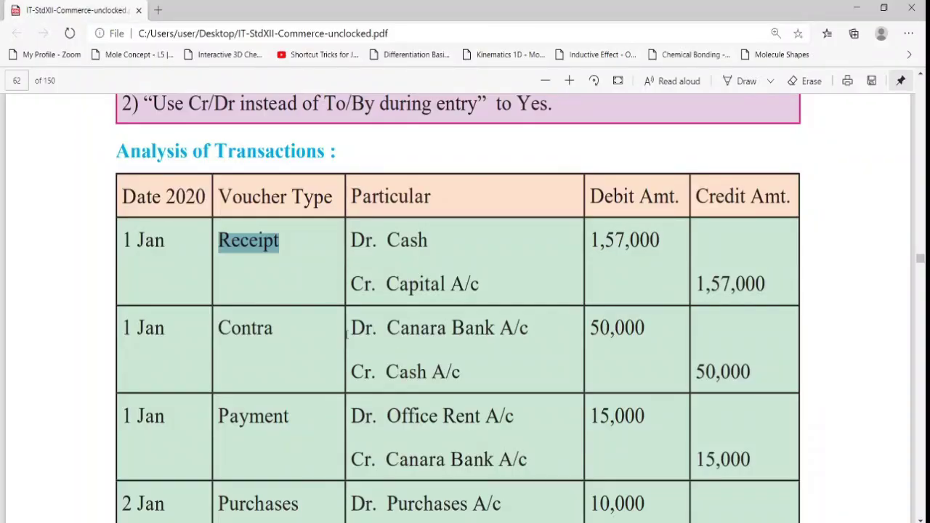
{"action": "left_click", "coordinate": [393, 285]}
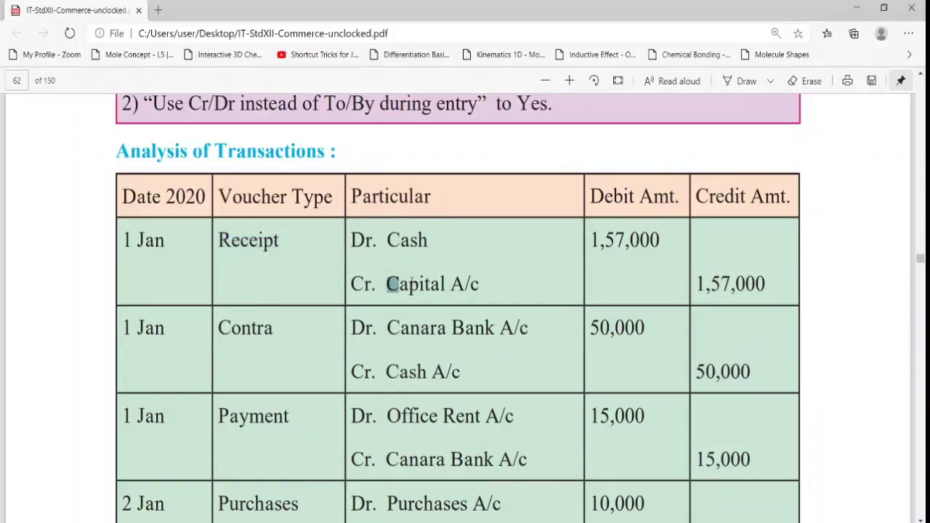
{"action": "key", "text": "alt+Tab"}
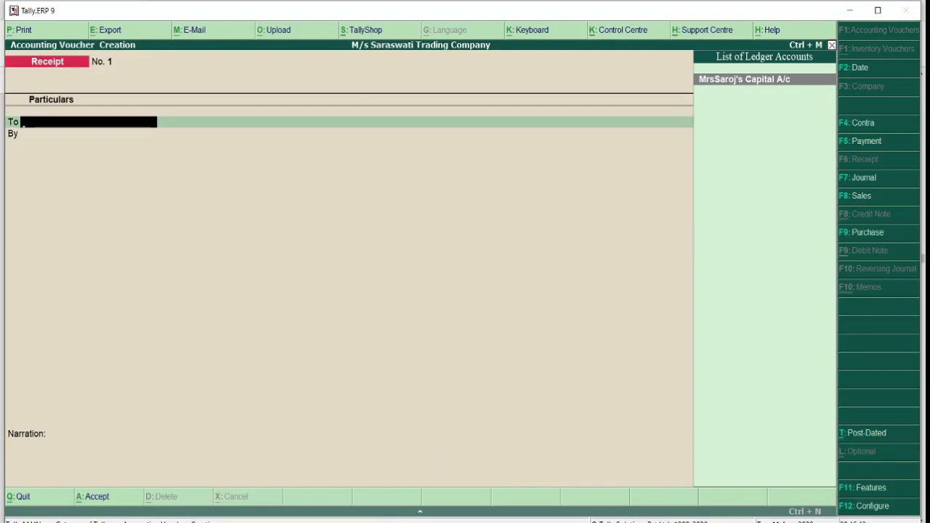
{"action": "key", "text": "alt+Tab"}
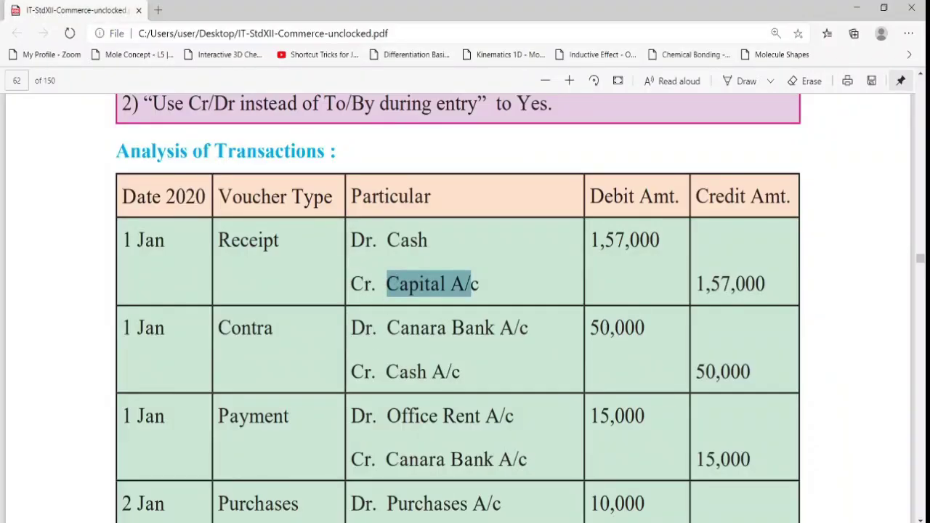
{"action": "left_click", "coordinate": [452, 522]}
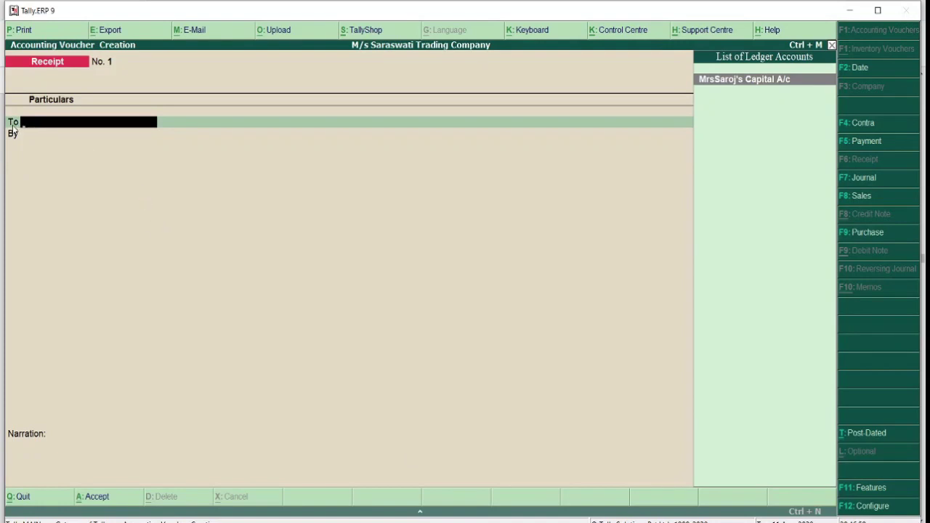
- Credit the proprietor's capital ledger 1,57,000 on the To line and debit Cash 1,57,000
{"action": "left_click", "coordinate": [725, 81]}
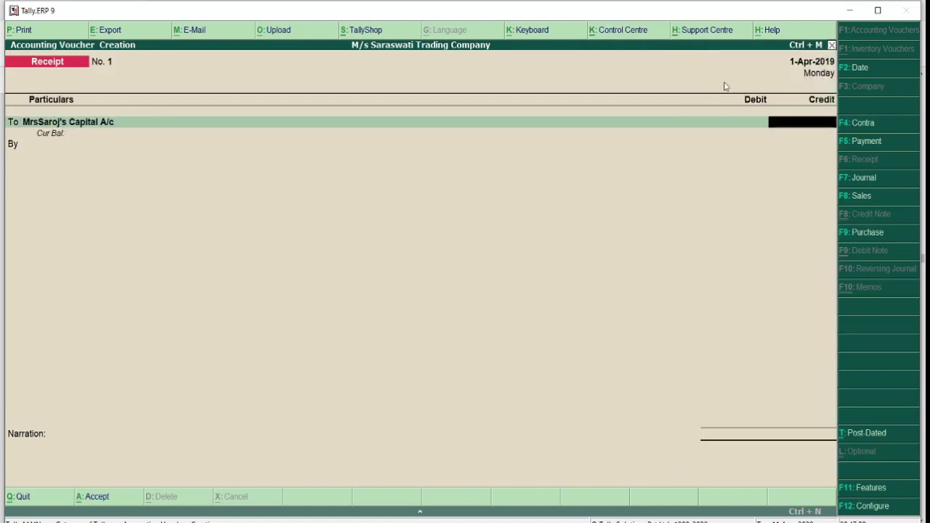
{"action": "type", "text": "157000"}
{"action": "key", "text": "Return"}
{"action": "key", "text": "Return"}
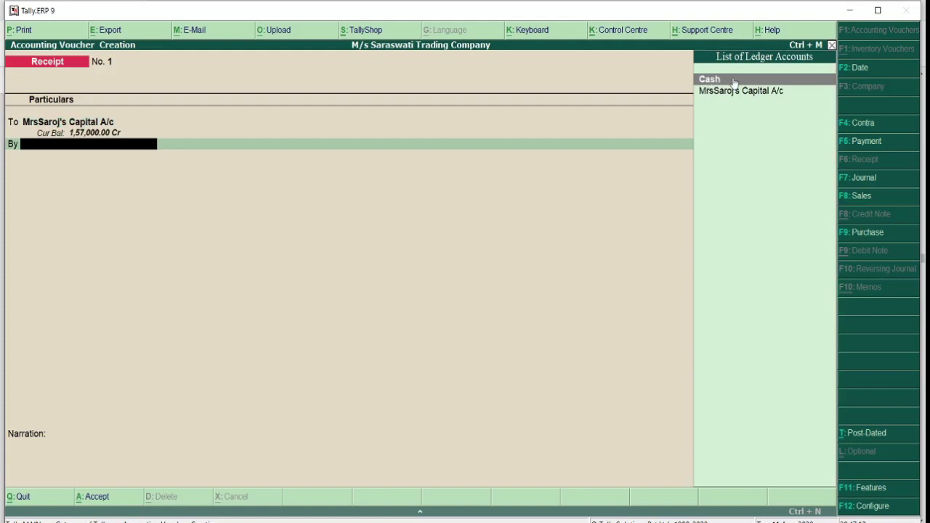
{"action": "left_click", "coordinate": [734, 82]}
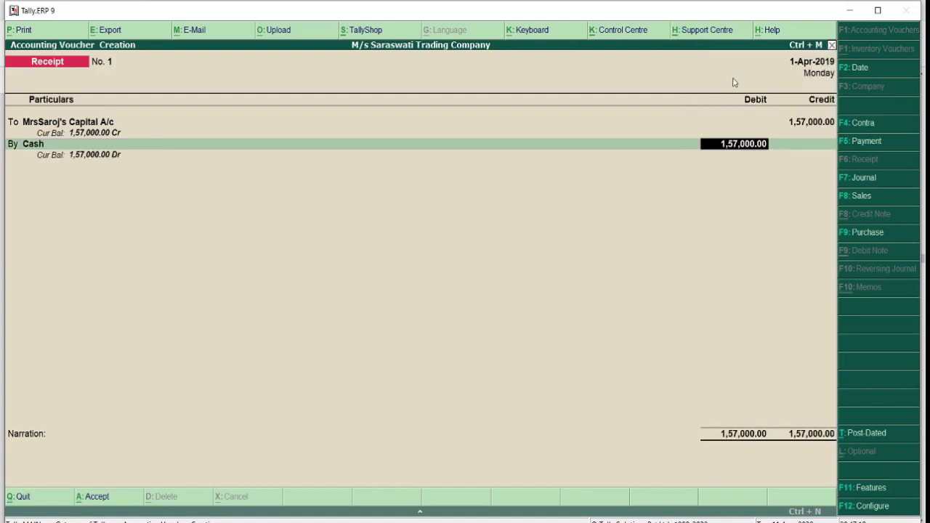
{"action": "key", "text": "Return"}
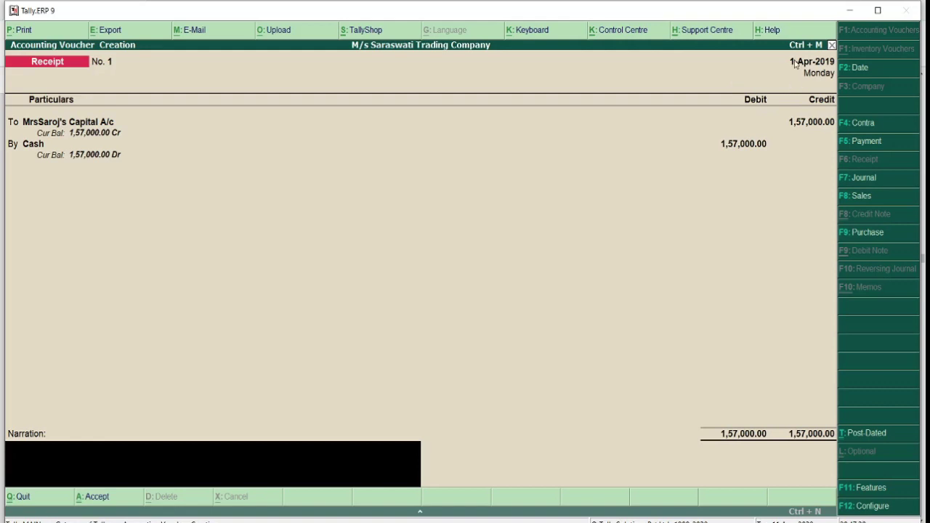
- Date Receipt No. 1 as 1-1-2020, narrate 'Being business started with cash as a capital', and save it
{"action": "left_click", "coordinate": [859, 70]}
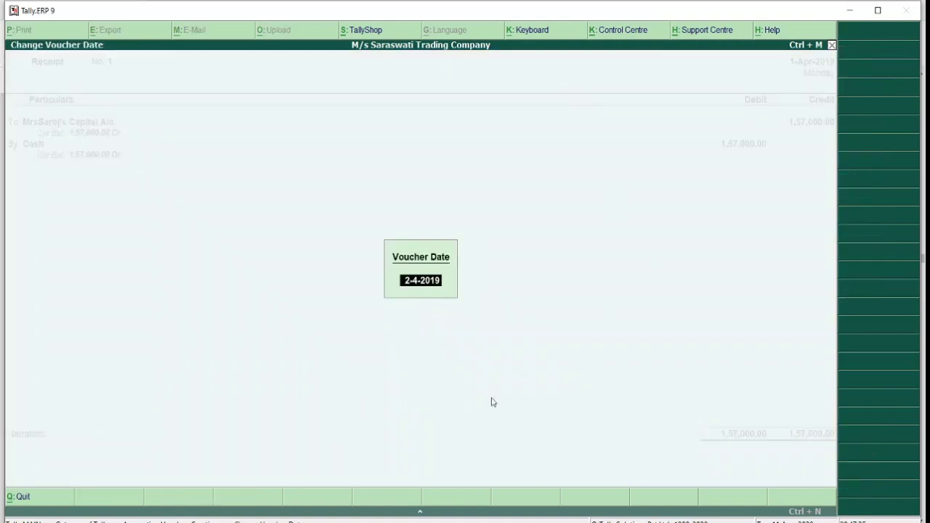
{"action": "type", "text": "1-1-2020"}
{"action": "key", "text": "Return"}
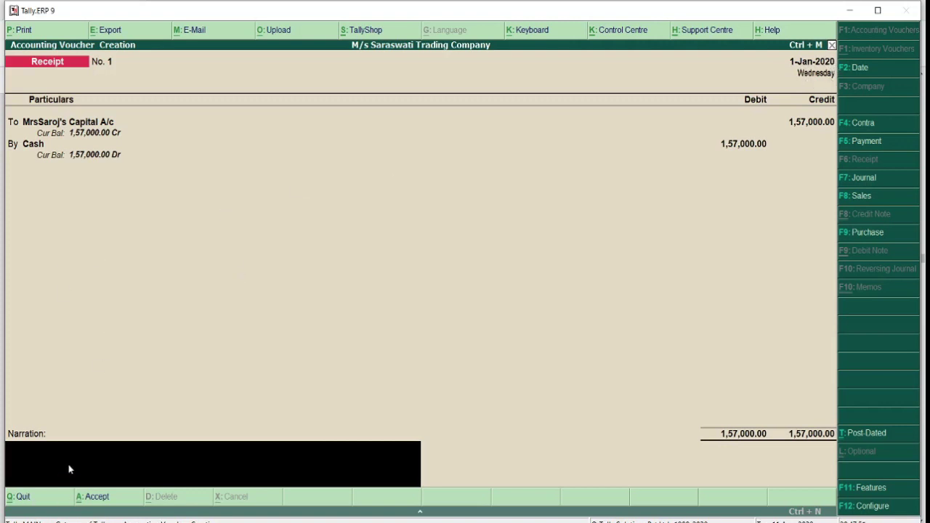
{"action": "type", "text": "Being business started with cash as"}
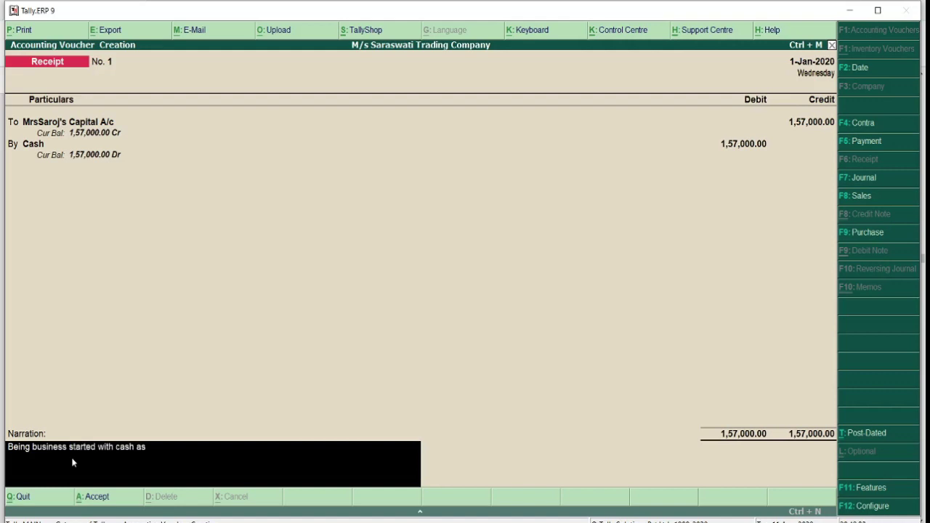
{"action": "type", "text": " a capital"}
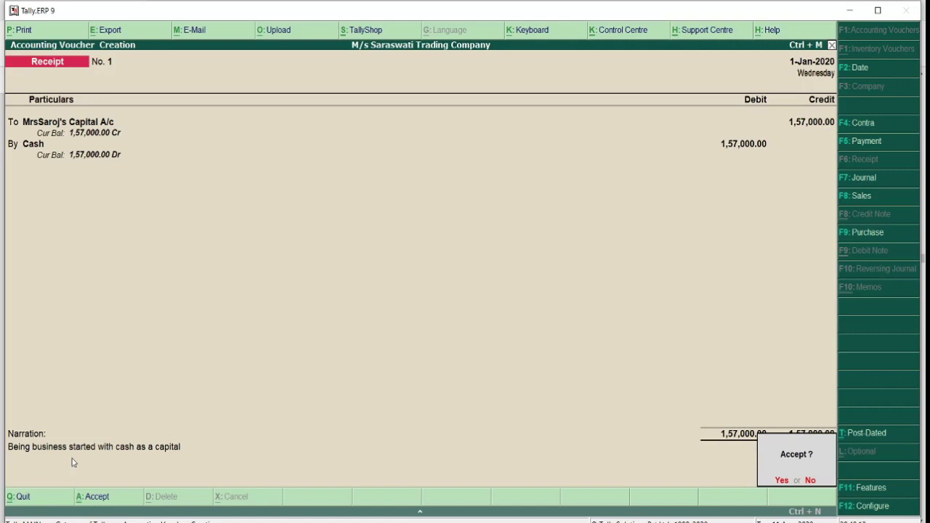
{"action": "key", "text": "y"}
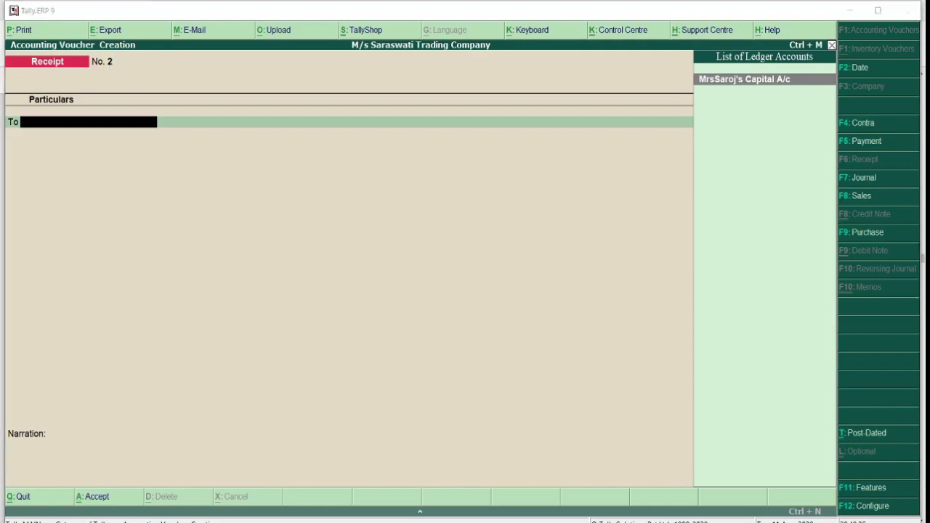
{"action": "key", "text": "alt+Tab"}
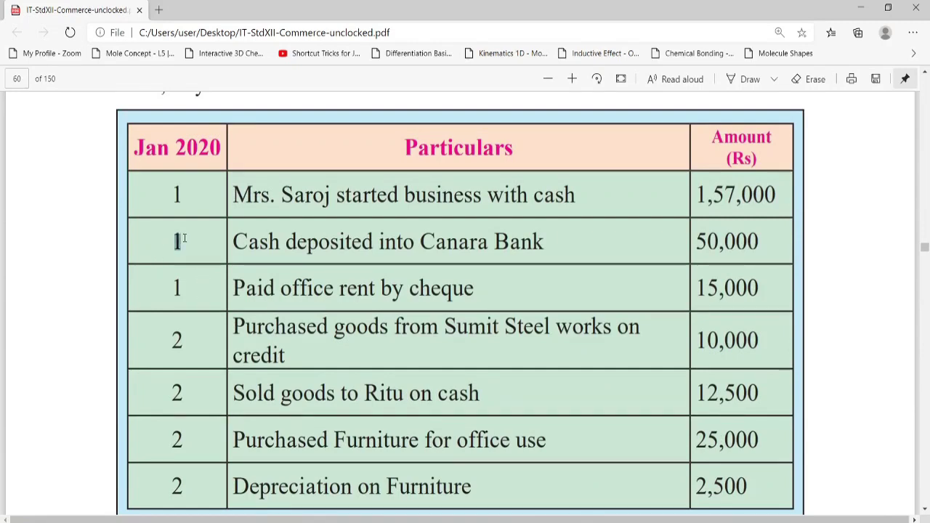
- Highlight 'Cash' and 'Canara Bank' in the PDF's cash-deposit entry, then return to Tally
{"action": "left_click_drag", "start_coordinate": [234, 241], "coordinate": [536, 242]}
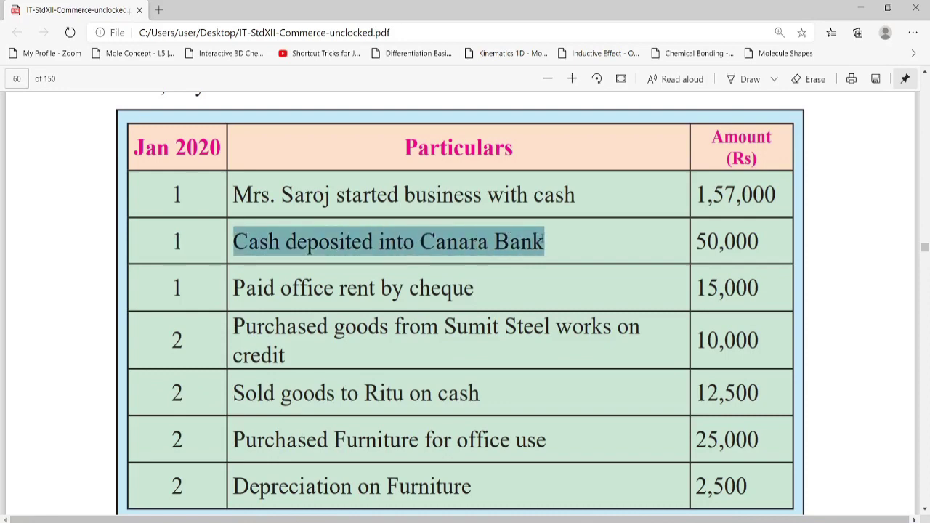
{"action": "left_click", "coordinate": [430, 242]}
{"action": "left_click_drag", "start_coordinate": [416, 242], "coordinate": [533, 242]}
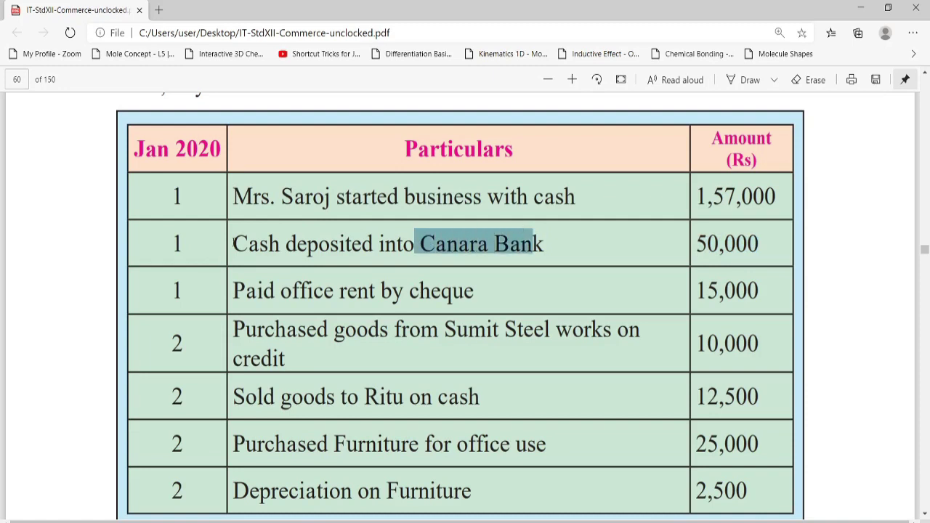
{"action": "left_click_drag", "start_coordinate": [232, 245], "coordinate": [280, 244]}
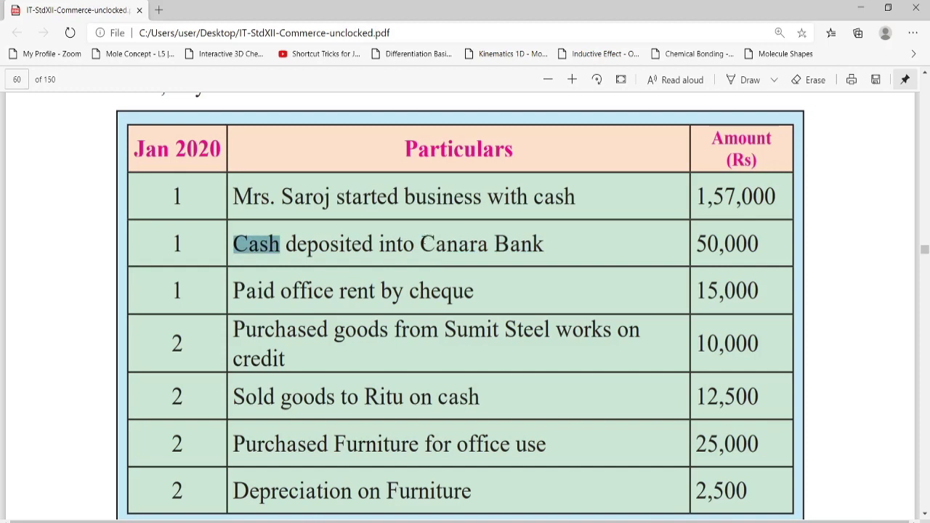
{"action": "left_click_drag", "start_coordinate": [420, 243], "coordinate": [540, 244]}
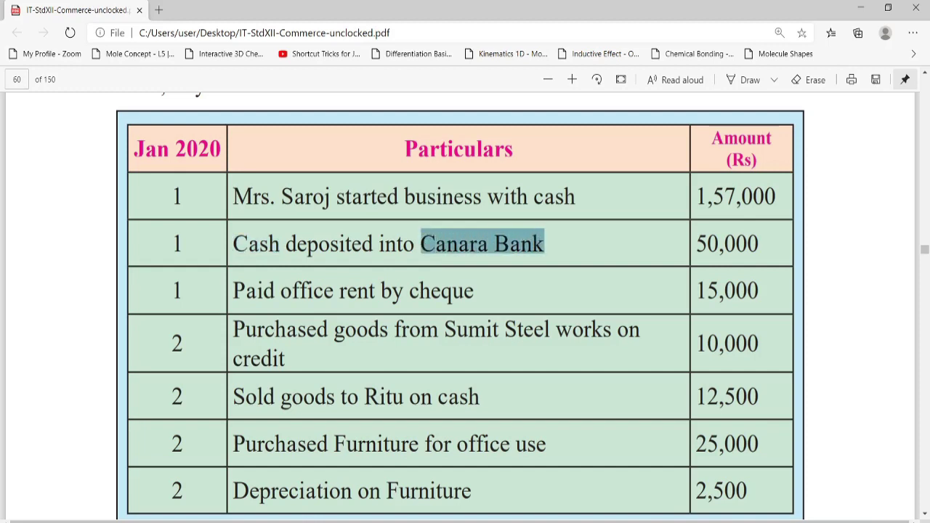
{"action": "left_click_drag", "start_coordinate": [233, 244], "coordinate": [280, 244]}
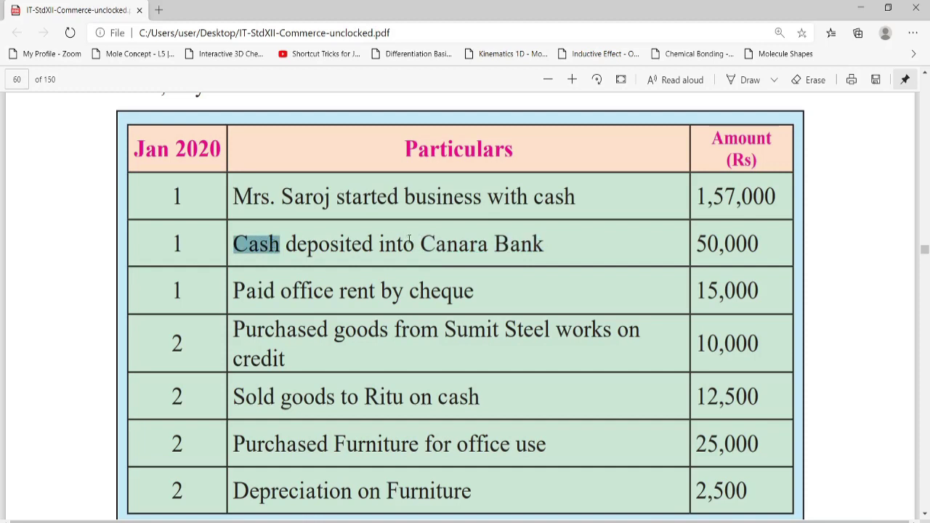
{"action": "left_click_drag", "start_coordinate": [423, 244], "coordinate": [536, 249]}
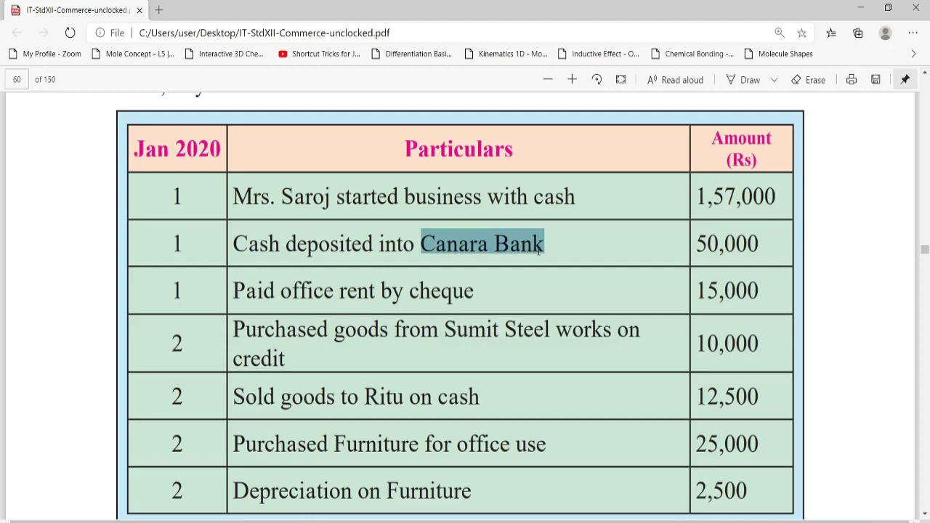
{"action": "key", "text": "alt+Tab"}
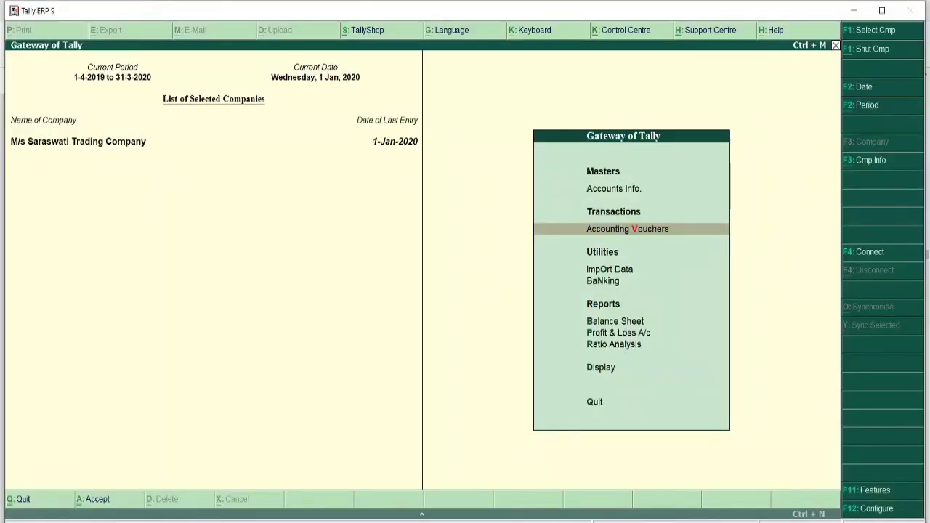
{"action": "key", "text": "Up"}
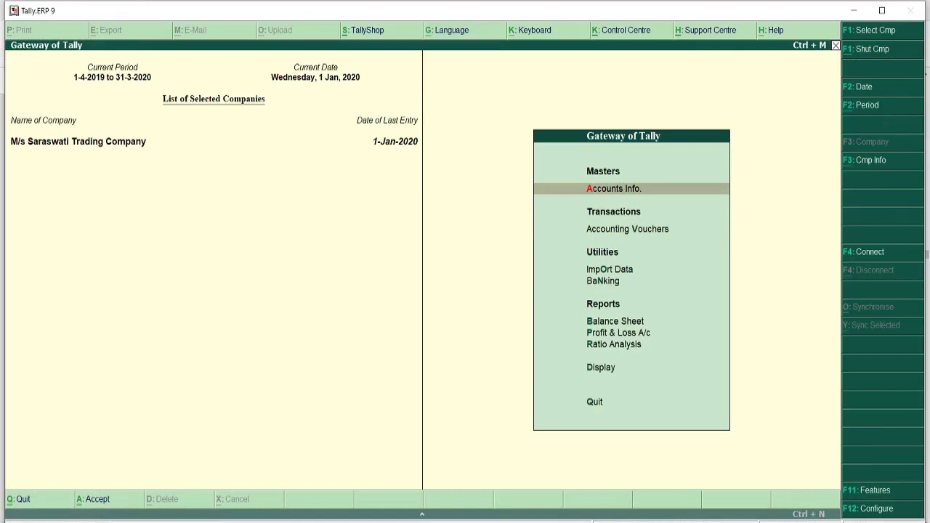
- Start a new ledger named Canara Bank A/c via Accounts Info > Ledgers > Create
{"action": "key", "text": "Return"}
{"action": "key", "text": "Down"}
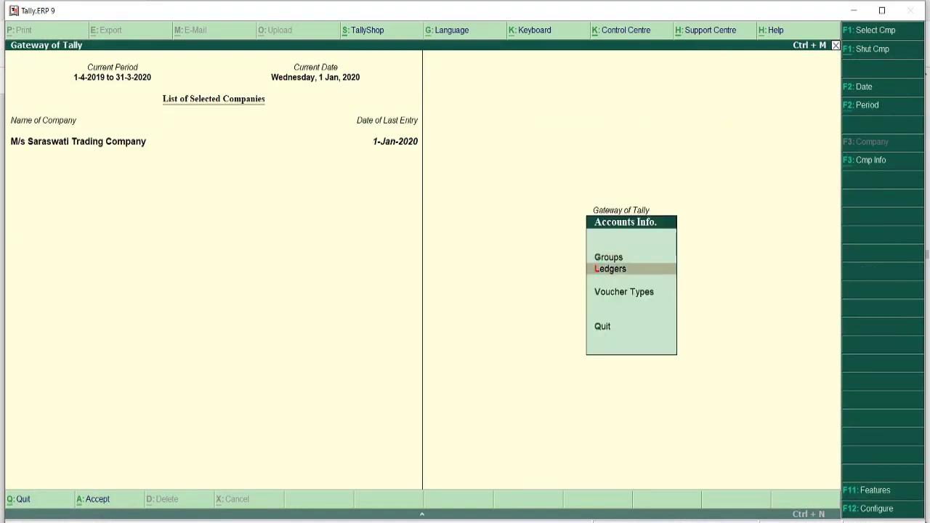
{"action": "key", "text": "Return"}
{"action": "key", "text": "Return"}
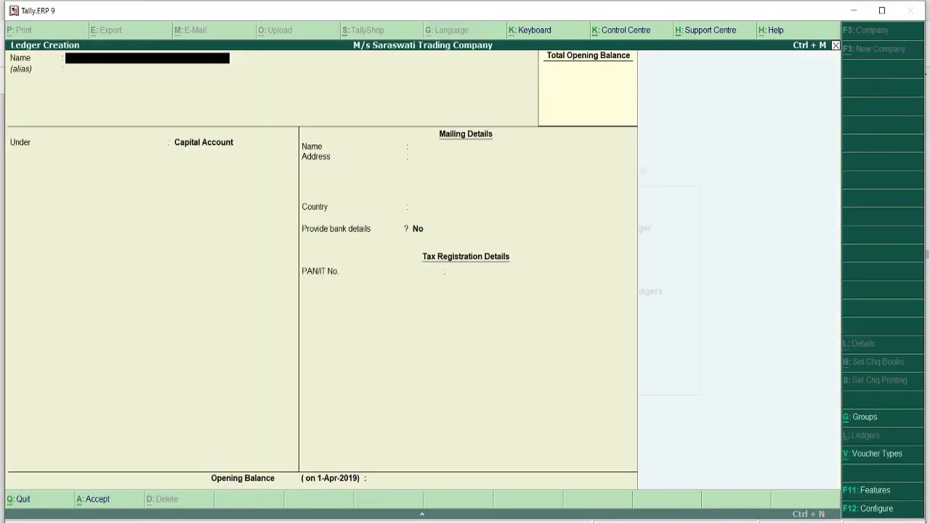
{"action": "type", "text": "Canara Bank A/c"}
{"action": "key", "text": "Return"}
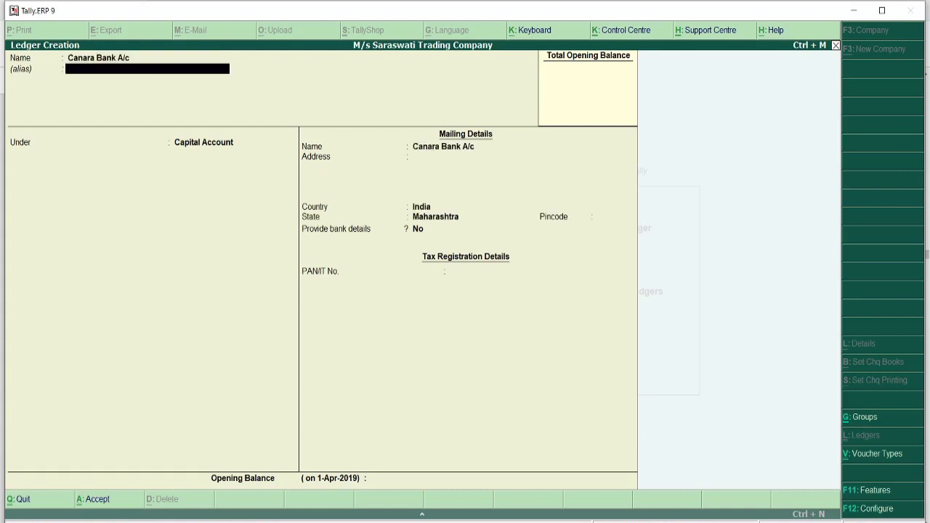
{"action": "key", "text": "Return"}
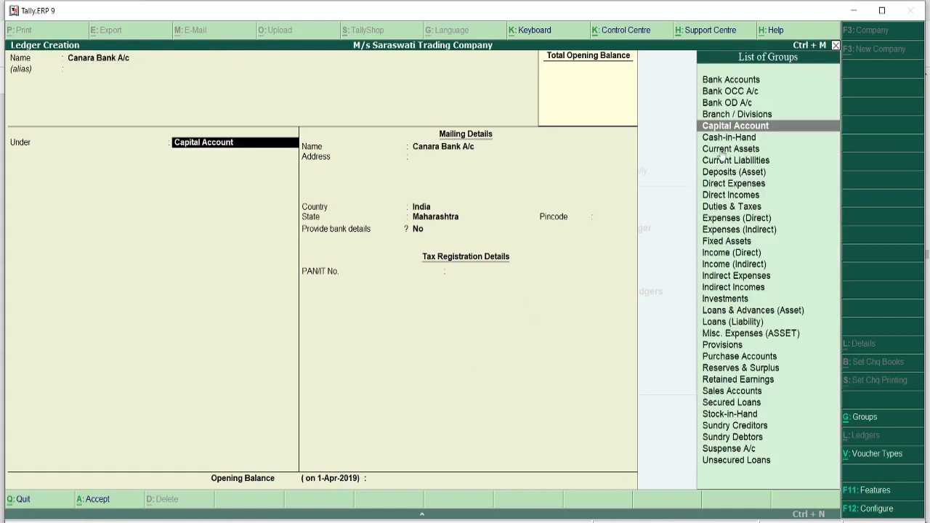
- Place it under Bank Accounts with A/c no. 123456789, IFS CCB14654654, branch Shaniwar Peth, and save
{"action": "left_click", "coordinate": [749, 81]}
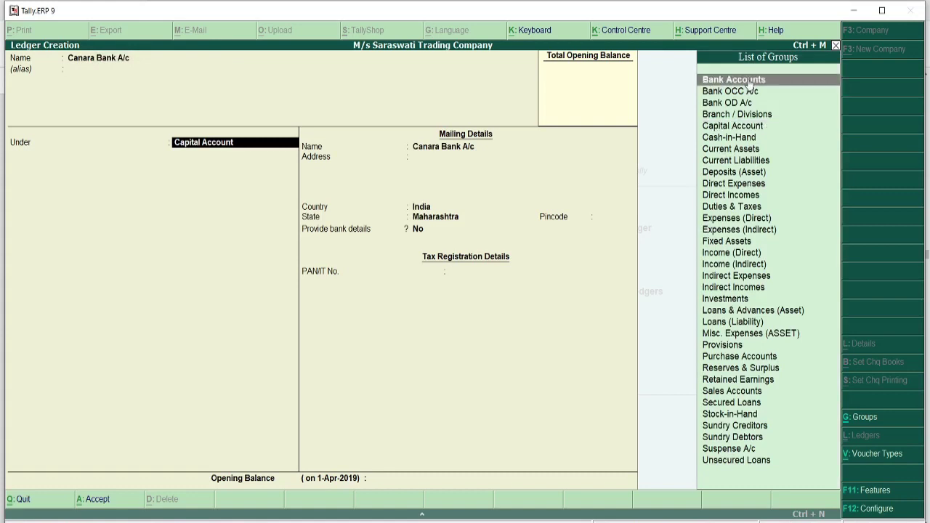
{"action": "left_click", "coordinate": [748, 81]}
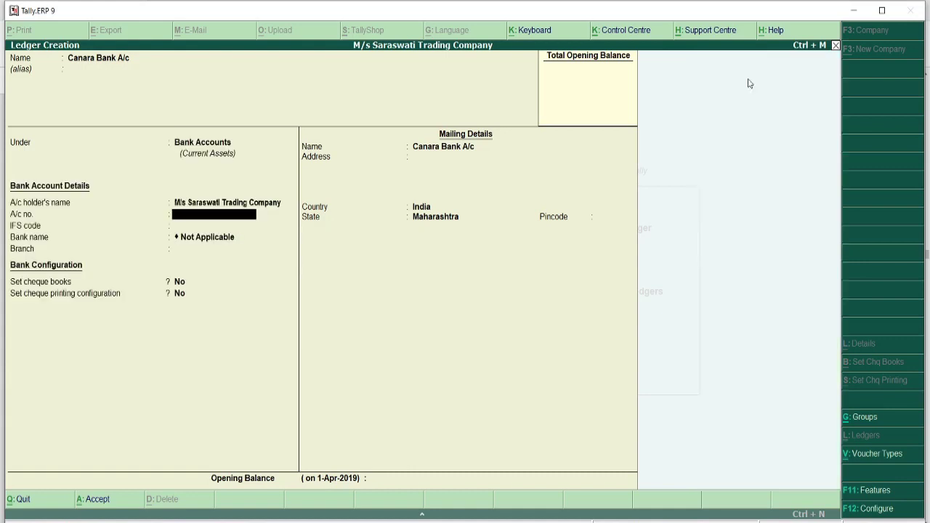
{"action": "type", "text": "123456789"}
{"action": "key", "text": "Return"}
{"action": "type", "text": "CCB14654654"}
{"action": "key", "text": "Return"}
{"action": "key", "text": "Return"}
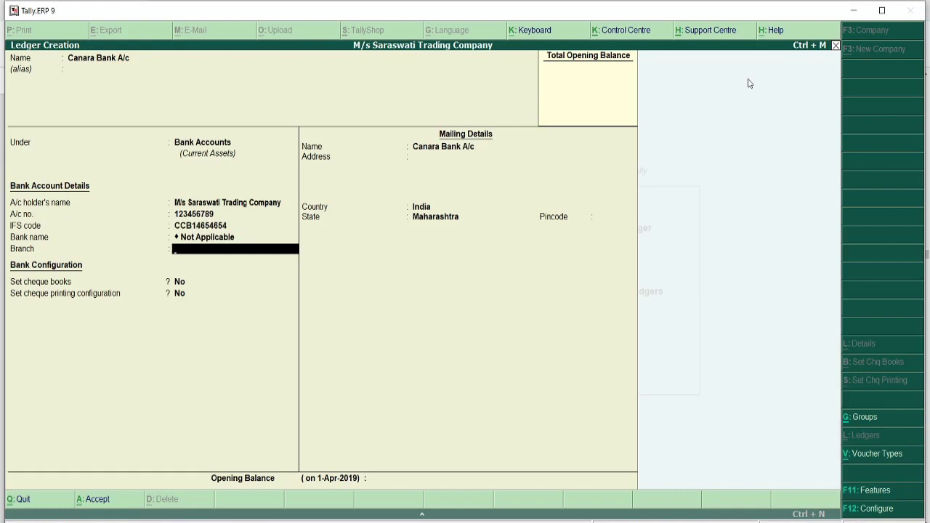
{"action": "type", "text": "Shaniwar Peth"}
{"action": "key", "text": "Return"}
{"action": "key", "text": "Return"}
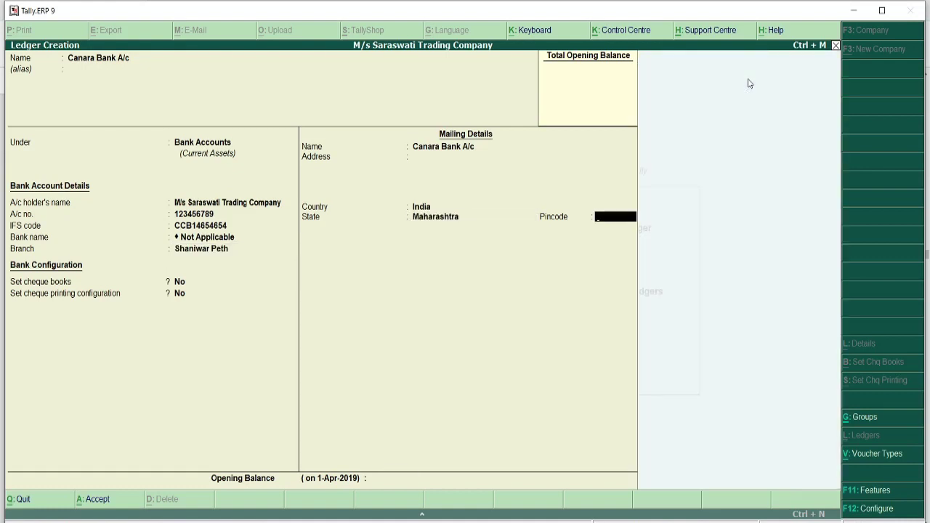
{"action": "key", "text": "Return"}
{"action": "key", "text": "Return"}
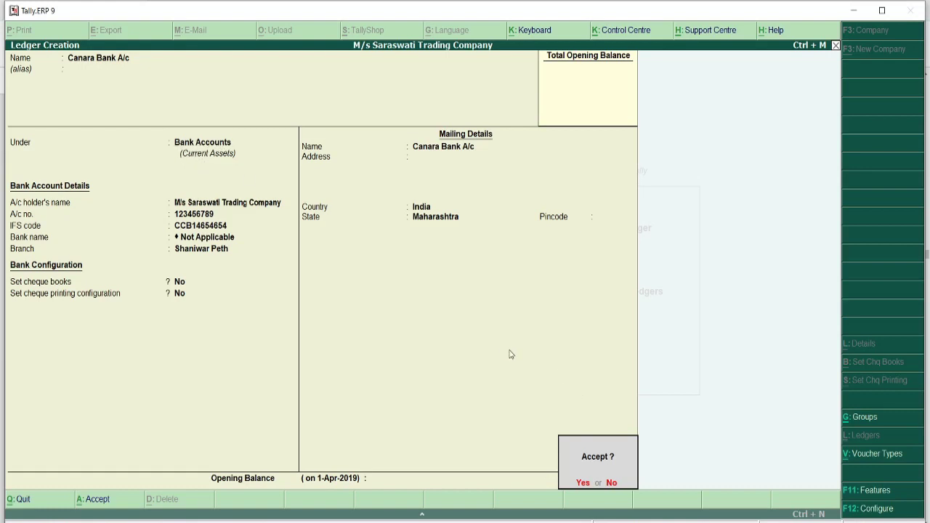
{"action": "key", "text": "Return"}
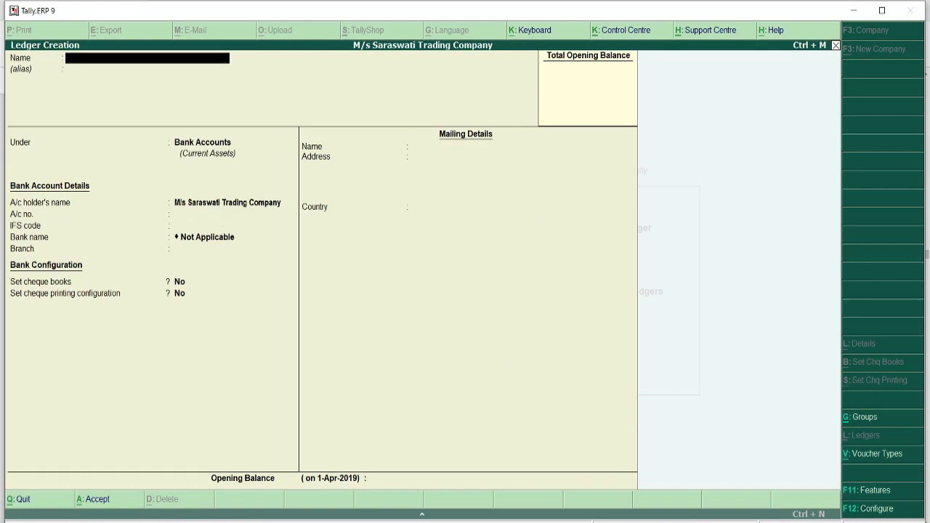
- Reread the Canara Bank deposit entry in the PDF, then close the ledger form back to Gateway of Tally
{"action": "left_click", "coordinate": [331, 522]}
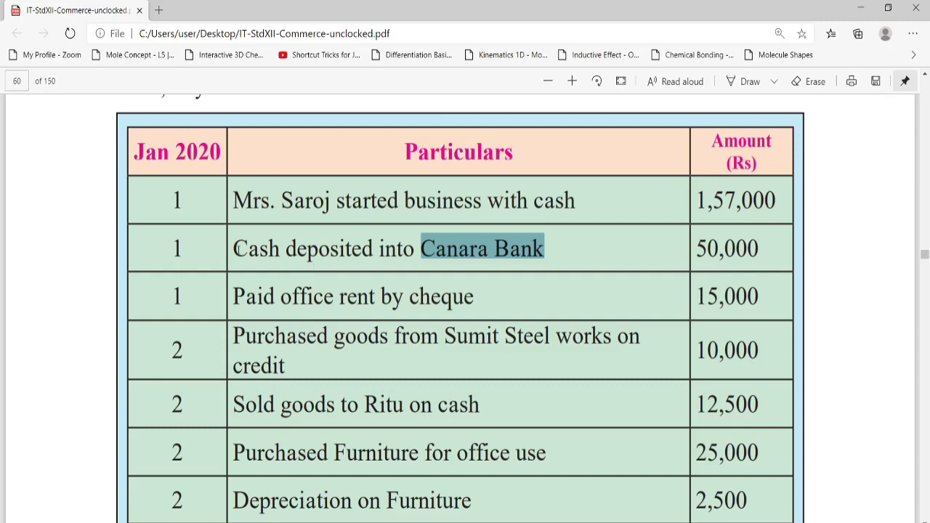
{"action": "left_click_drag", "start_coordinate": [235, 248], "coordinate": [440, 249]}
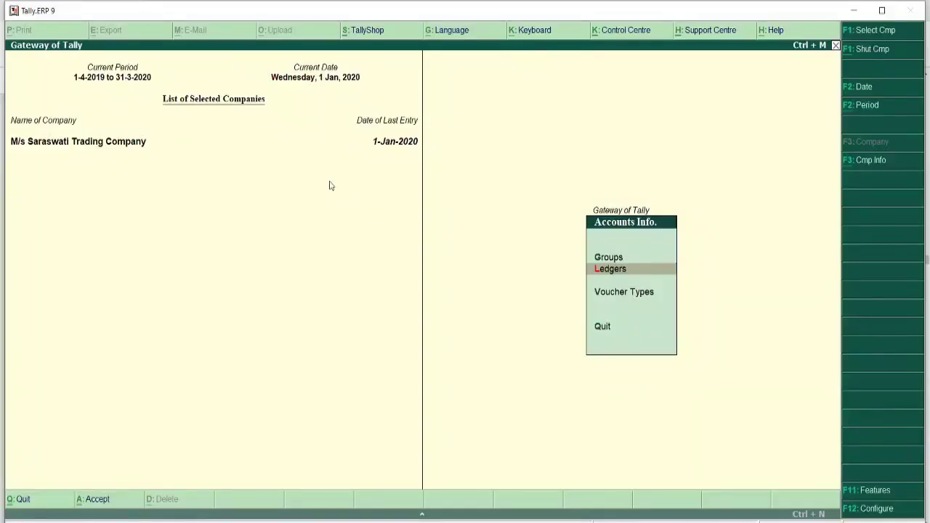
{"action": "key", "text": "Escape"}
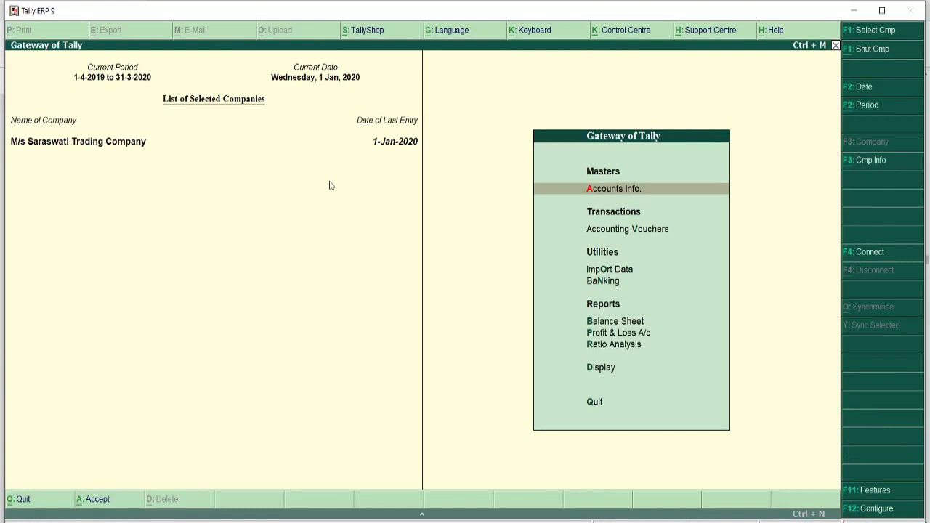
{"action": "key", "text": "Down"}
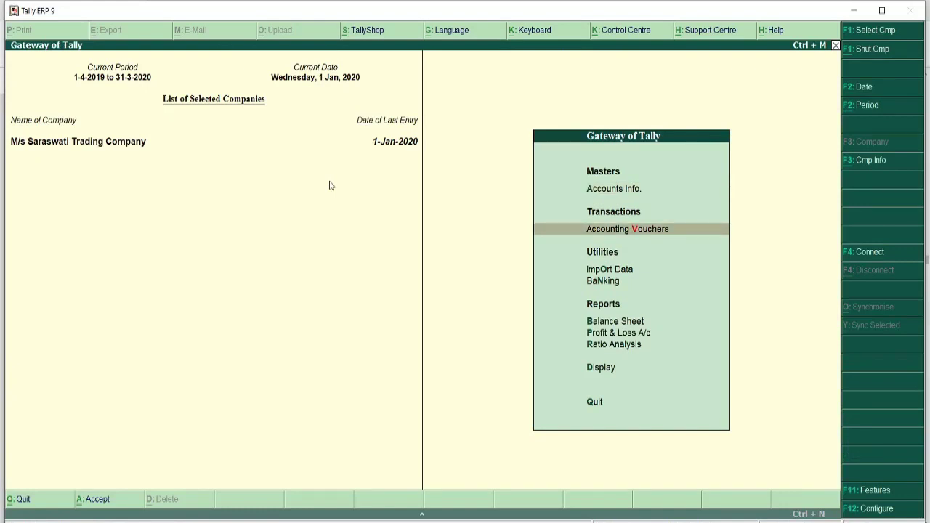
- Open a Contra voucher and credit Cash with 50,000
{"action": "key", "text": "Return"}
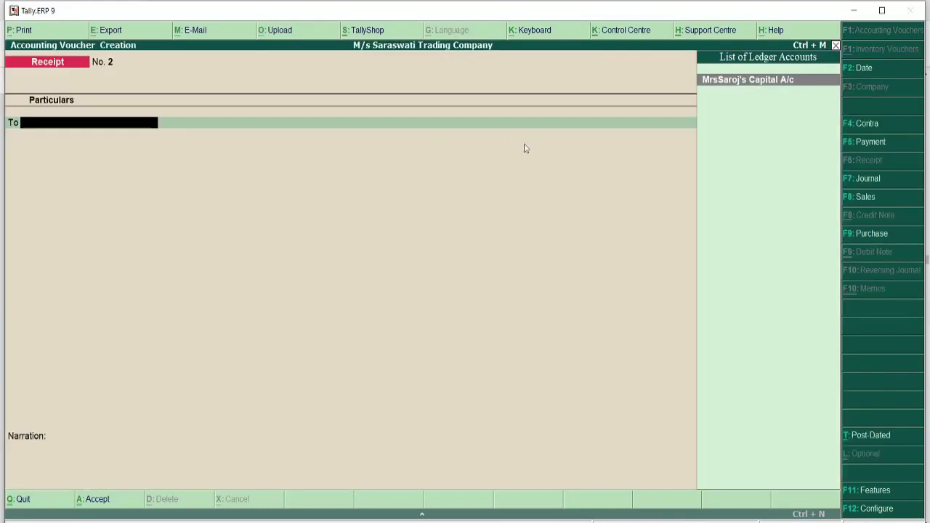
{"action": "left_click", "coordinate": [855, 124]}
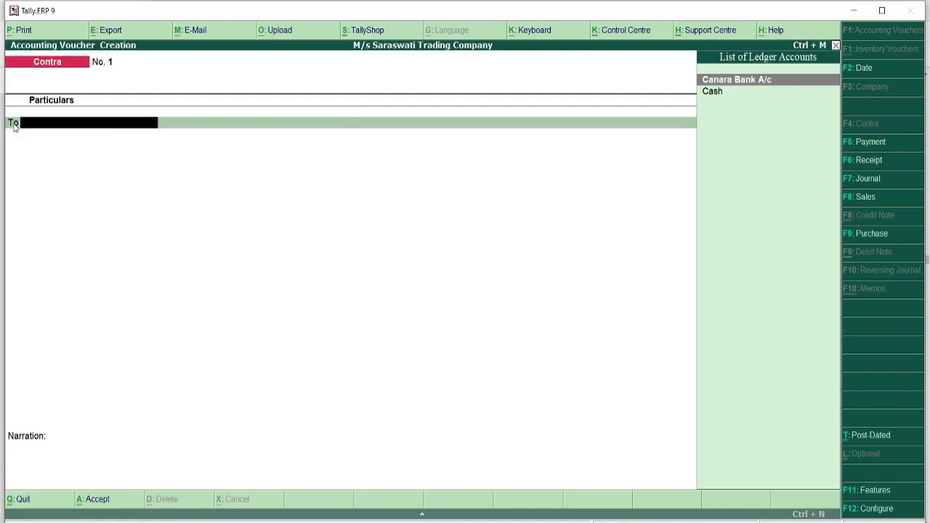
{"action": "key", "text": "Down"}
{"action": "key", "text": "Return"}
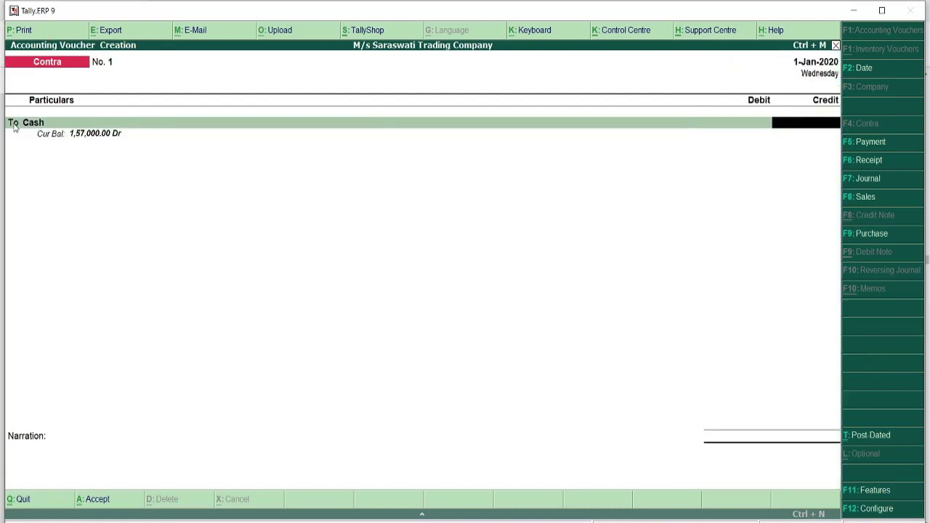
{"action": "type", "text": "50000"}
{"action": "key", "text": "Return"}
{"action": "key", "text": "Return"}
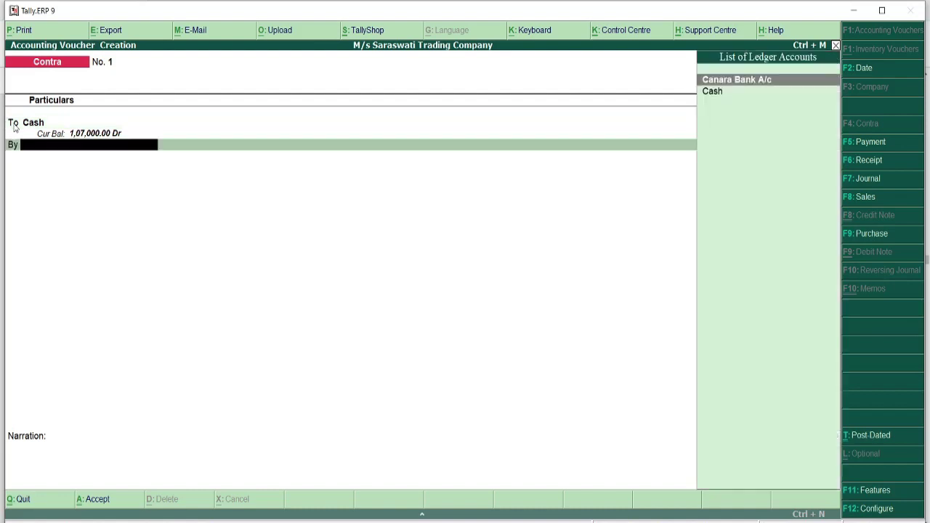
- Debit Canara Bank A/c 50,000, narrate 'Being cash deposited into bank', and save the voucher
{"action": "type", "text": "Ca"}
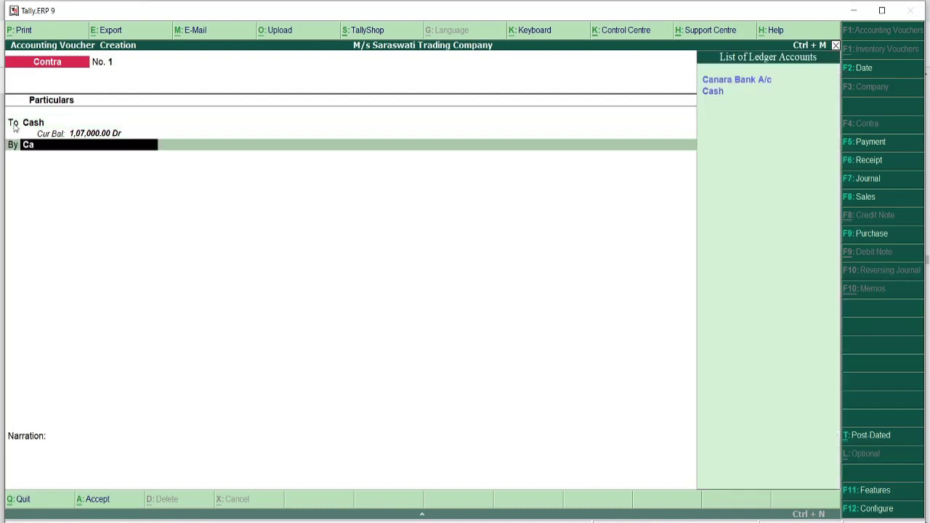
{"action": "key", "text": "Down"}
{"action": "key", "text": "Up"}
{"action": "key", "text": "Return"}
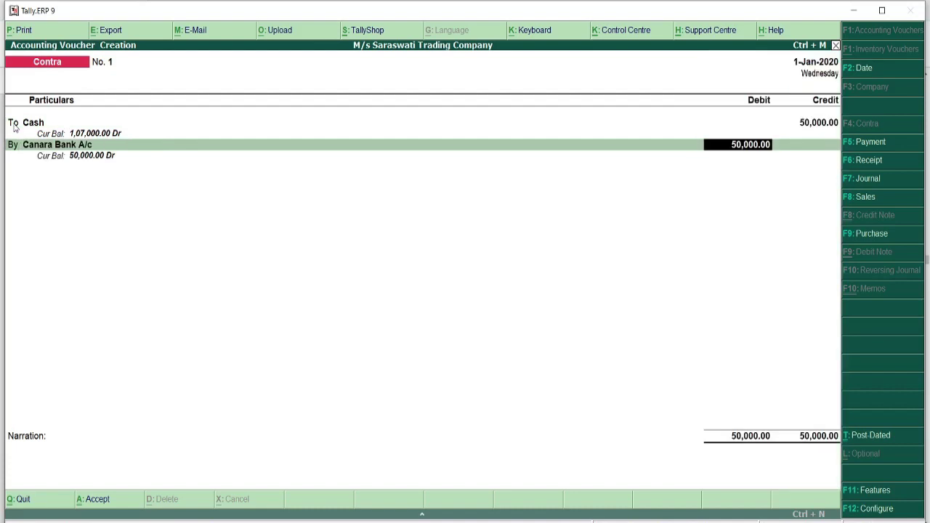
{"action": "key", "text": "Return"}
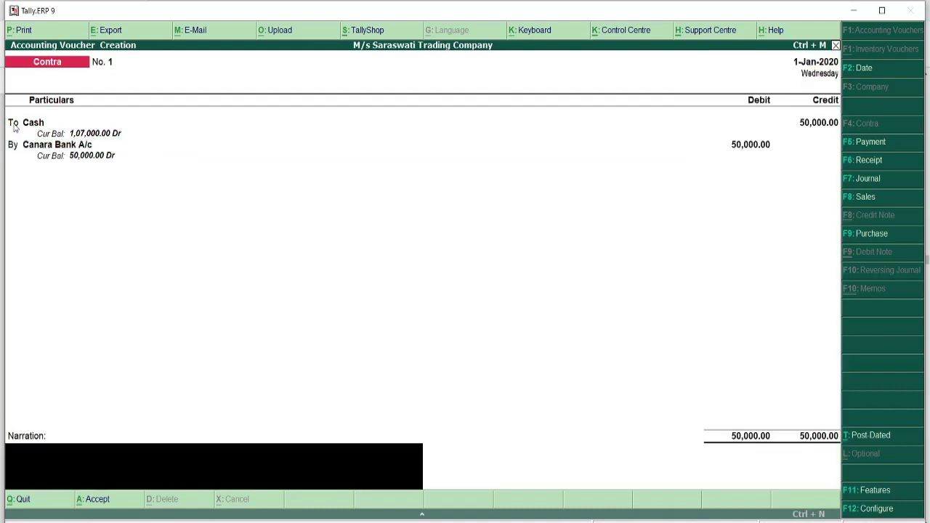
{"action": "type", "text": "Being cash deposit"}
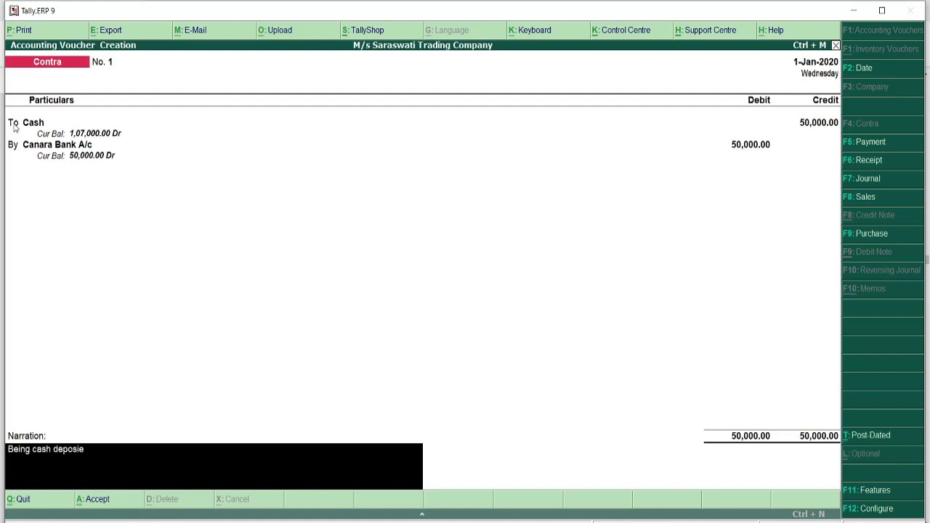
{"action": "type", "text": "ed into bank"}
{"action": "key", "text": "Return"}
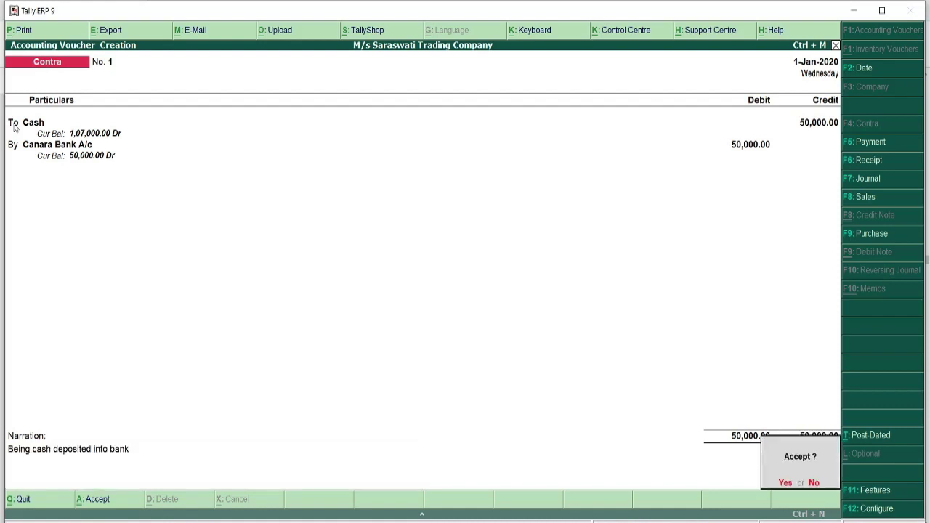
{"action": "key", "text": "Return"}
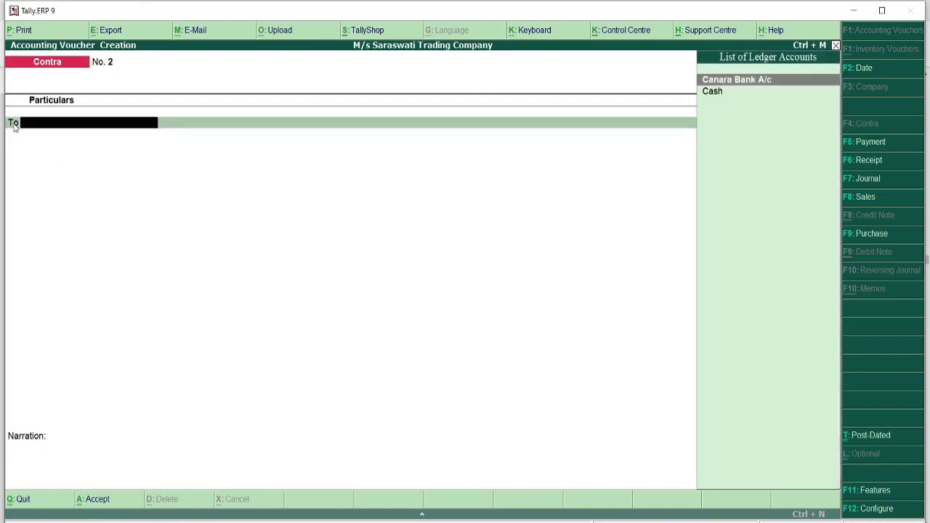
{"action": "key", "text": "Escape"}
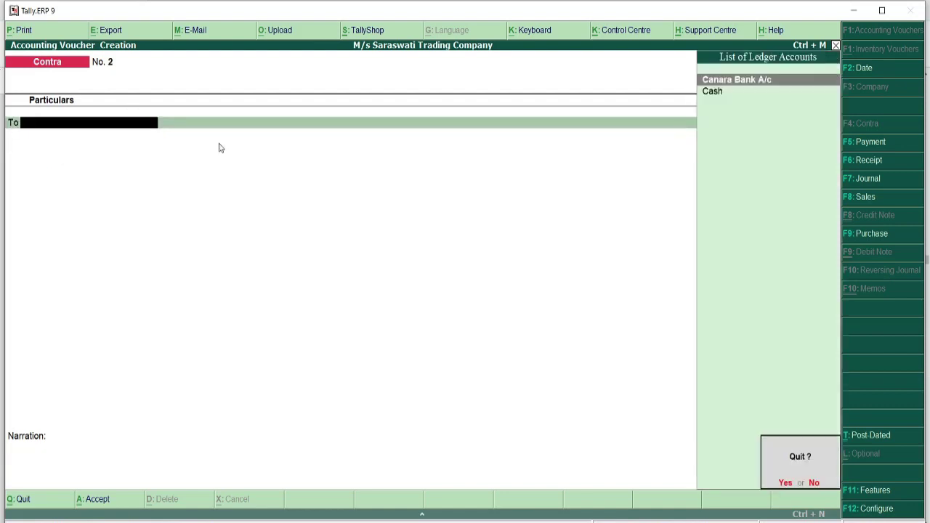
- Quit voucher entry and open the Day Book showing the 1-Jan-2020 Contra and Receipt vouchers
{"action": "key", "text": "Return"}
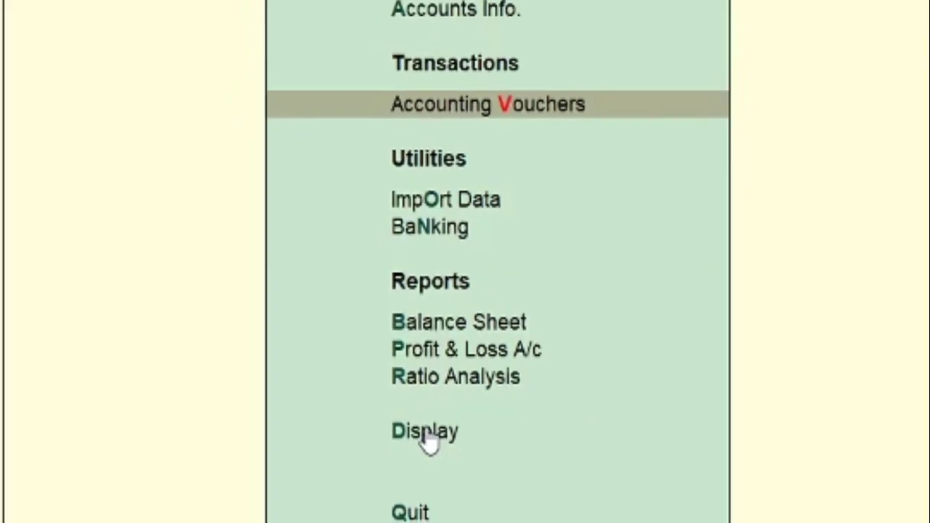
{"action": "key", "text": "Down"}
{"action": "key", "text": "Down"}
{"action": "key", "text": "Down"}
{"action": "key", "text": "Down"}
{"action": "key", "text": "Down"}
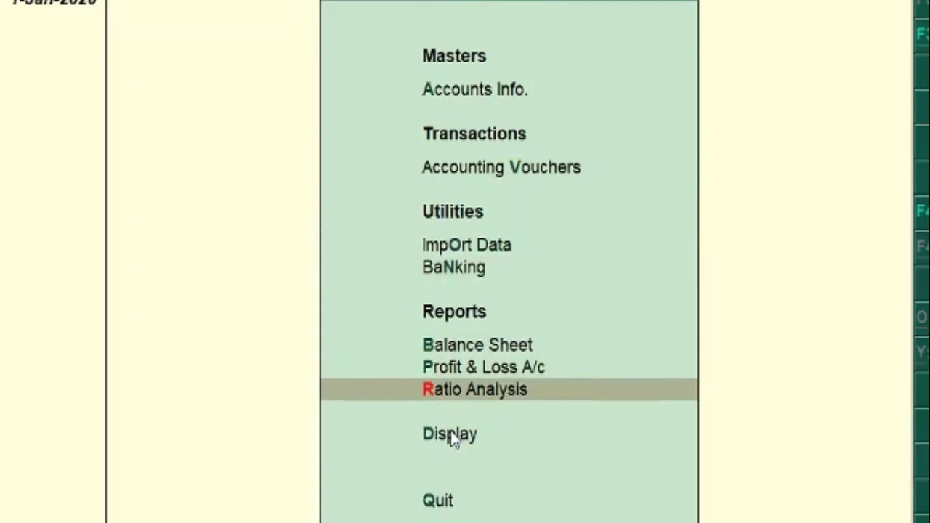
{"action": "key", "text": "Down"}
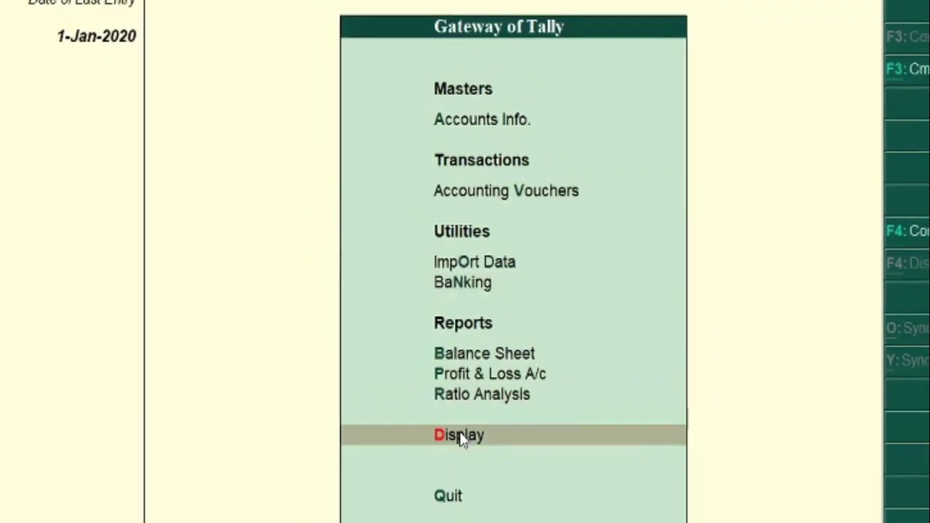
{"action": "key", "text": "Return"}
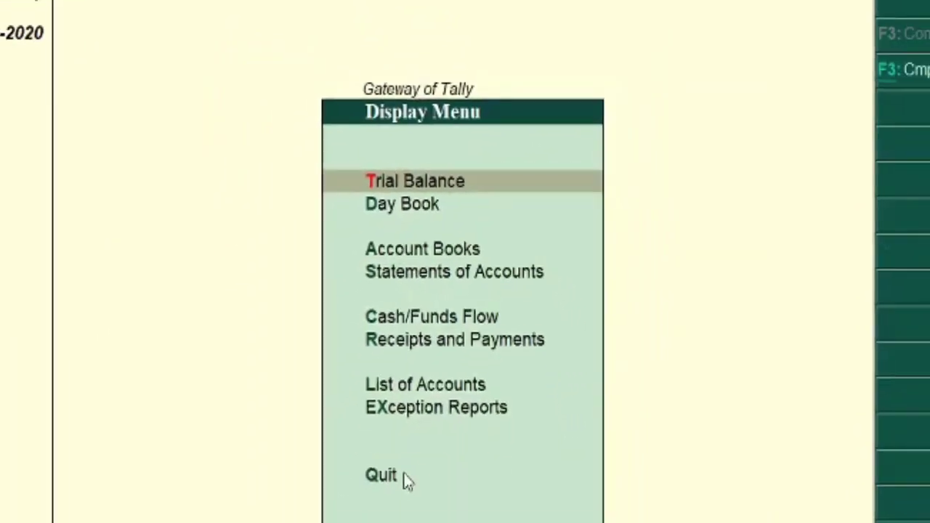
{"action": "key", "text": "Down"}
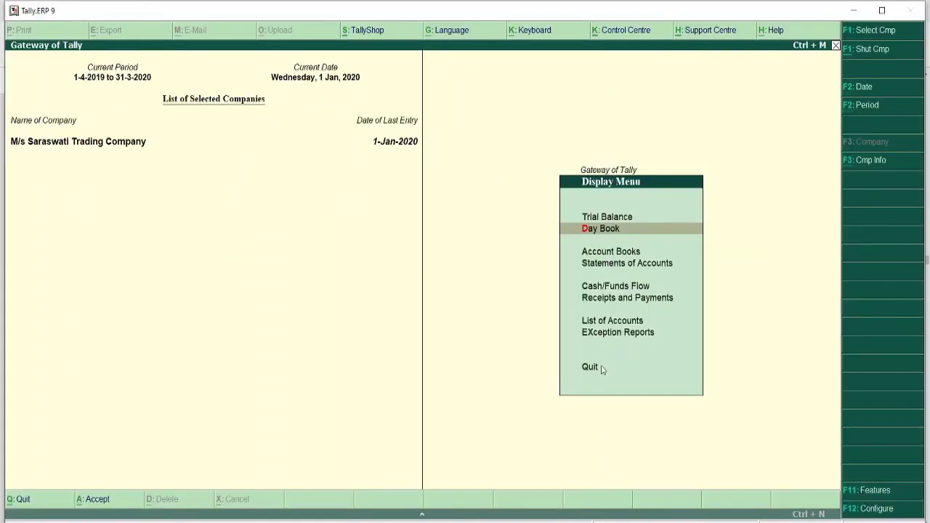
{"action": "key", "text": "Return"}
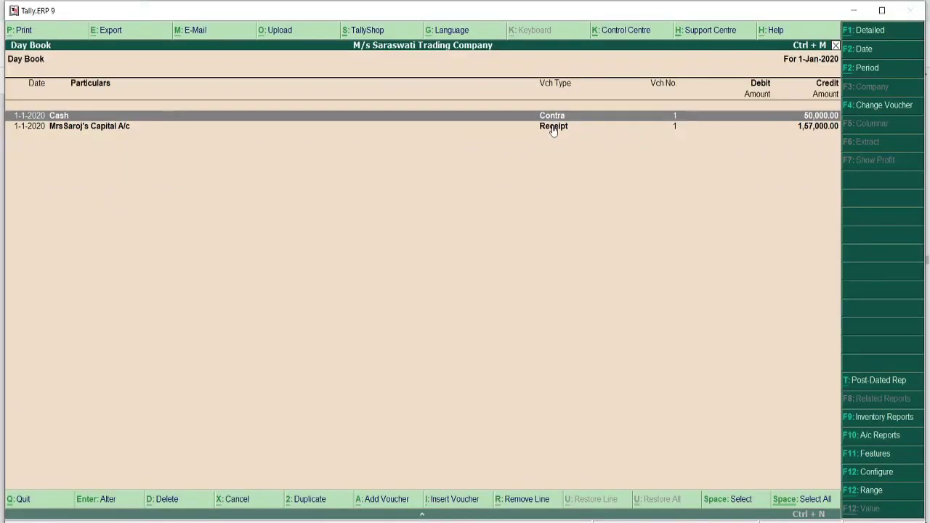
{"action": "left_click", "coordinate": [401, 522]}
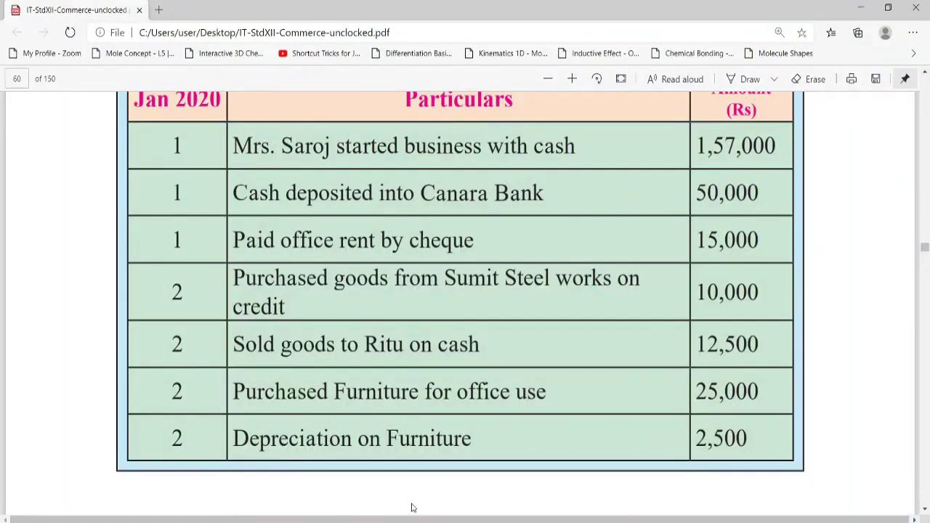
- Highlight 'office rent', 'cheque' and the Canara Bank cash-deposit entry in the PDF
{"action": "left_click_drag", "start_coordinate": [281, 240], "coordinate": [375, 240]}
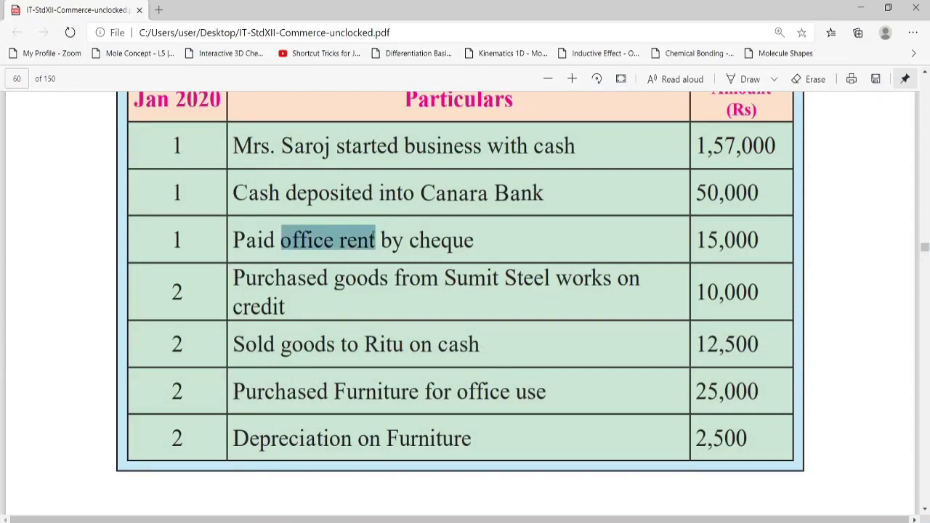
{"action": "left_click_drag", "start_coordinate": [436, 240], "coordinate": [474, 239]}
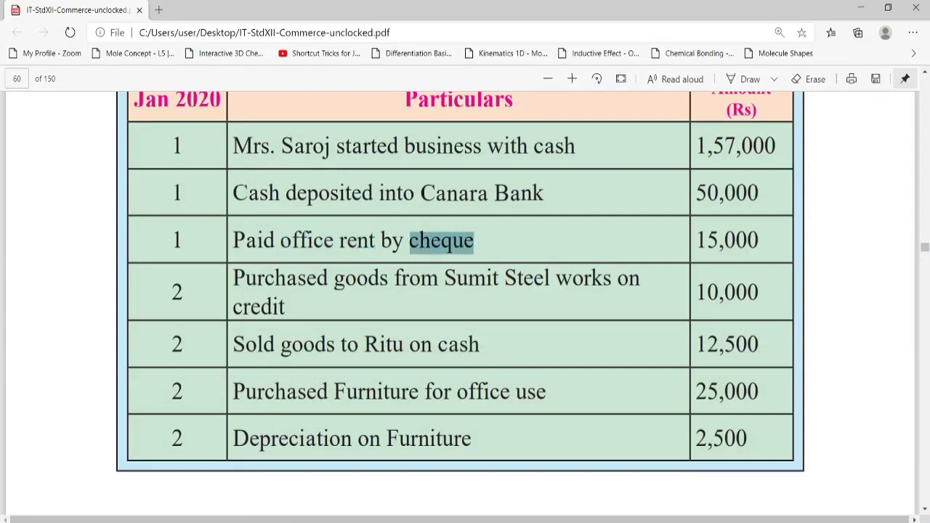
{"action": "left_click_drag", "start_coordinate": [423, 193], "coordinate": [545, 192]}
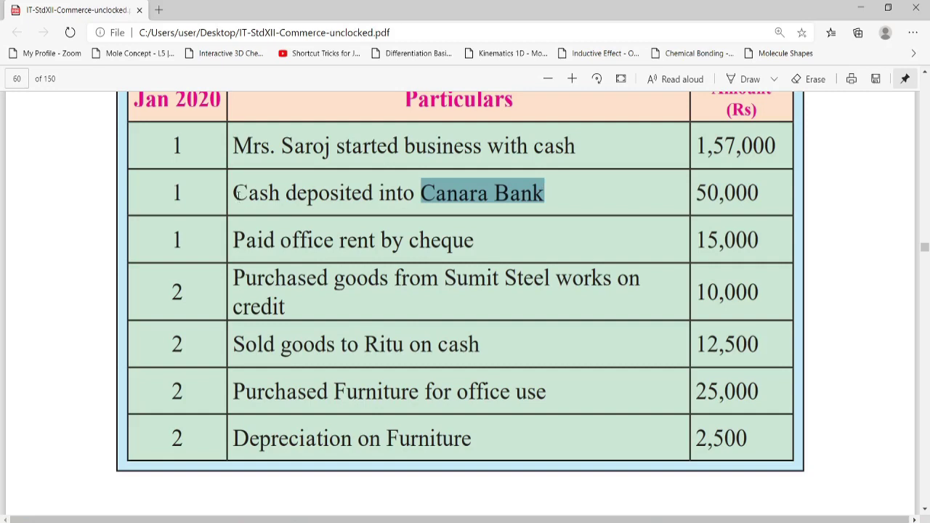
{"action": "left_click_drag", "start_coordinate": [234, 193], "coordinate": [534, 184]}
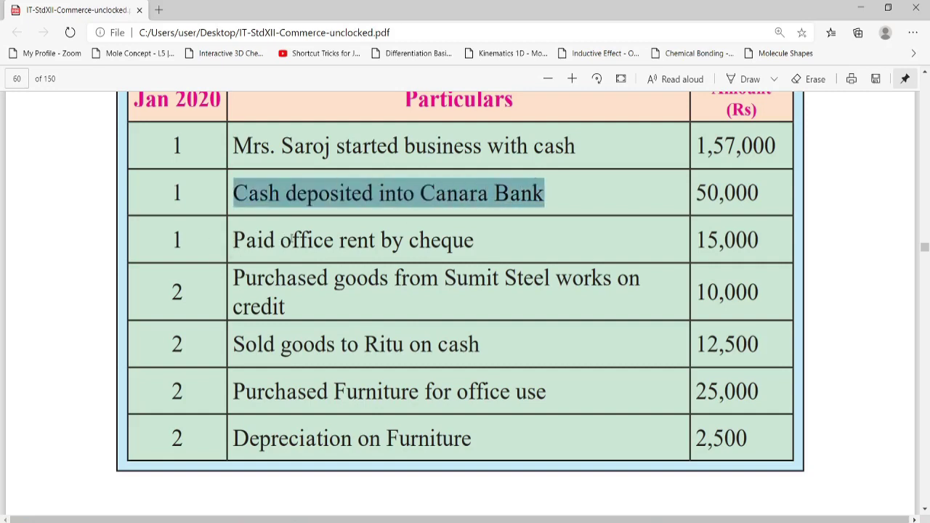
{"action": "left_click_drag", "start_coordinate": [283, 239], "coordinate": [375, 241]}
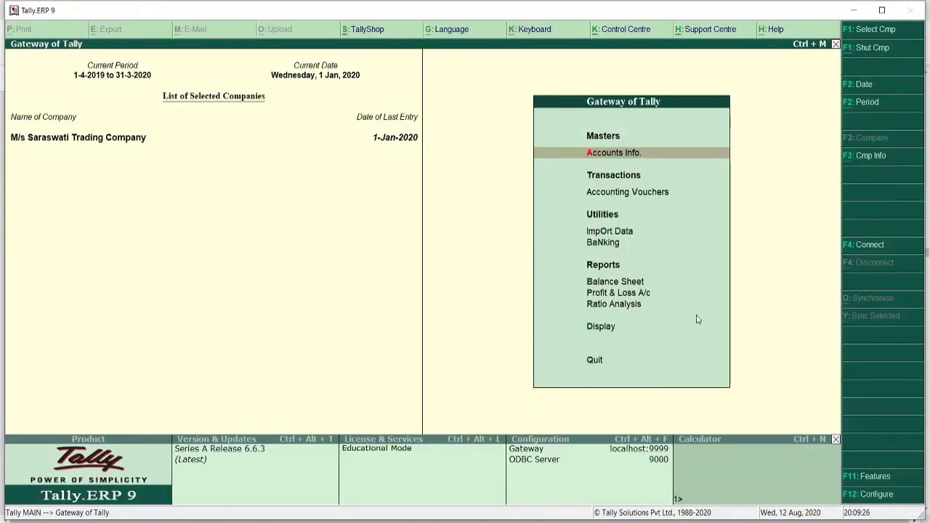
- Open Payment voucher No. 1 and, finding no Office Rent ledger, start creating one
{"action": "key", "text": "Down"}
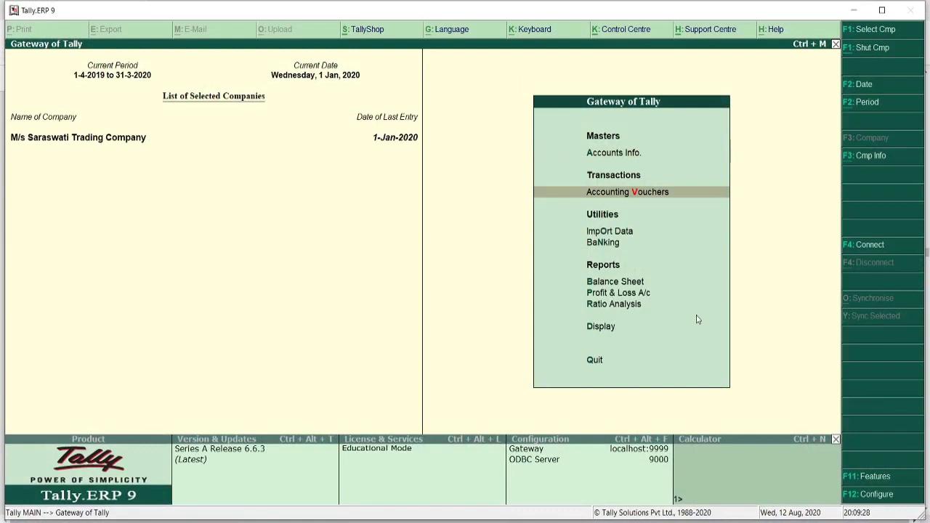
{"action": "key", "text": "Return"}
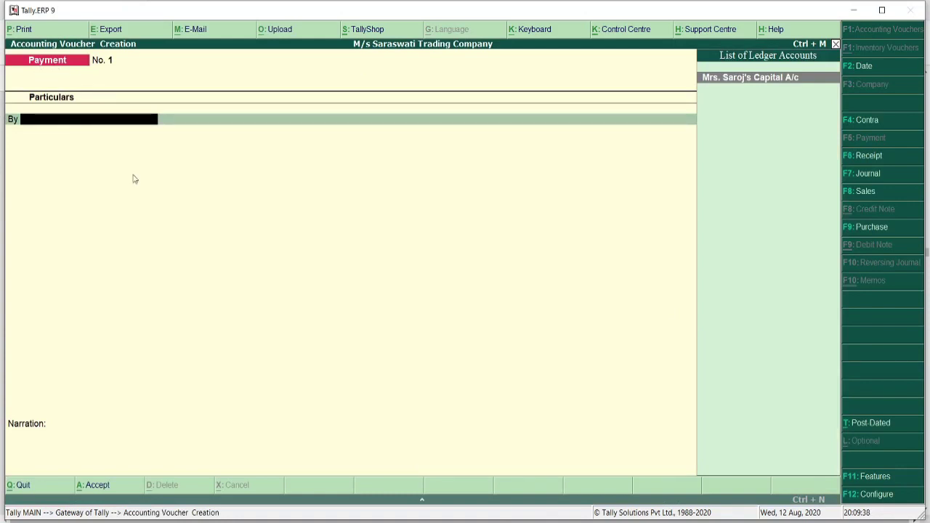
{"action": "type", "text": "Of"}
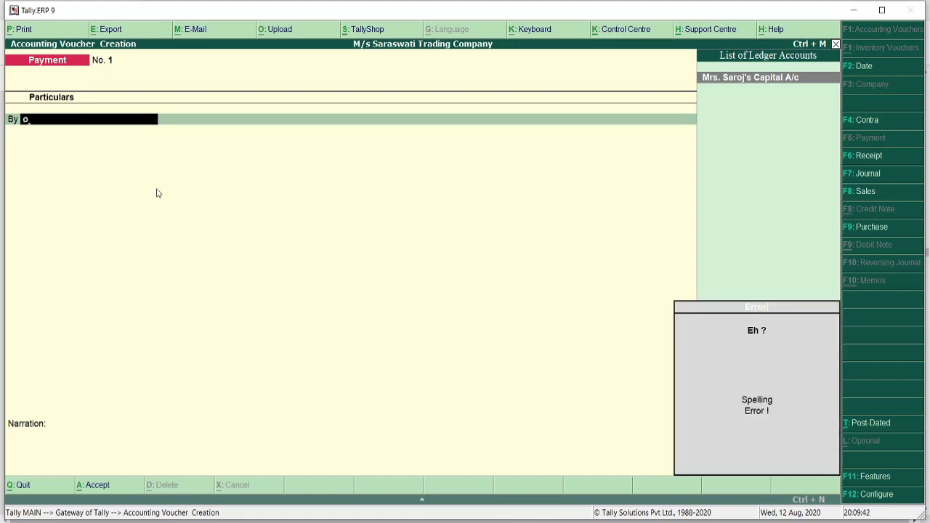
{"action": "key", "text": "BackSpace"}
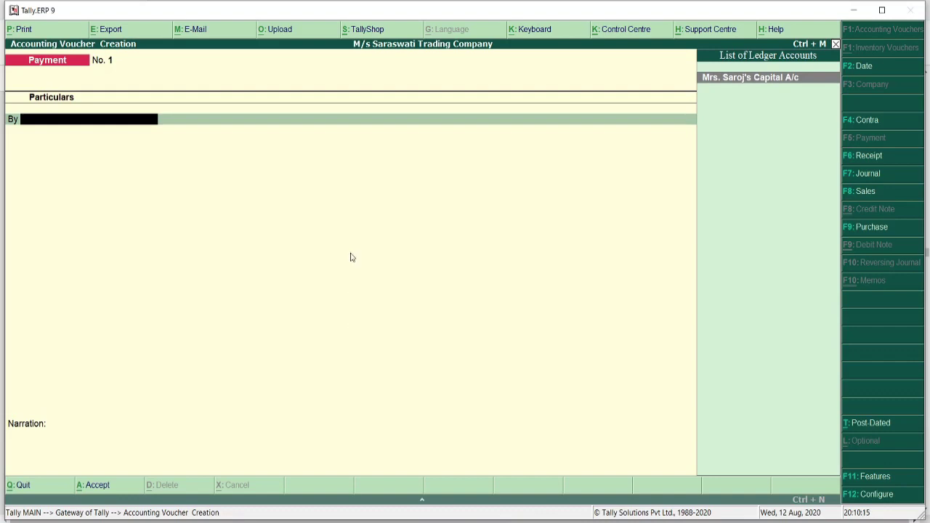
{"action": "key", "text": "alt+c"}
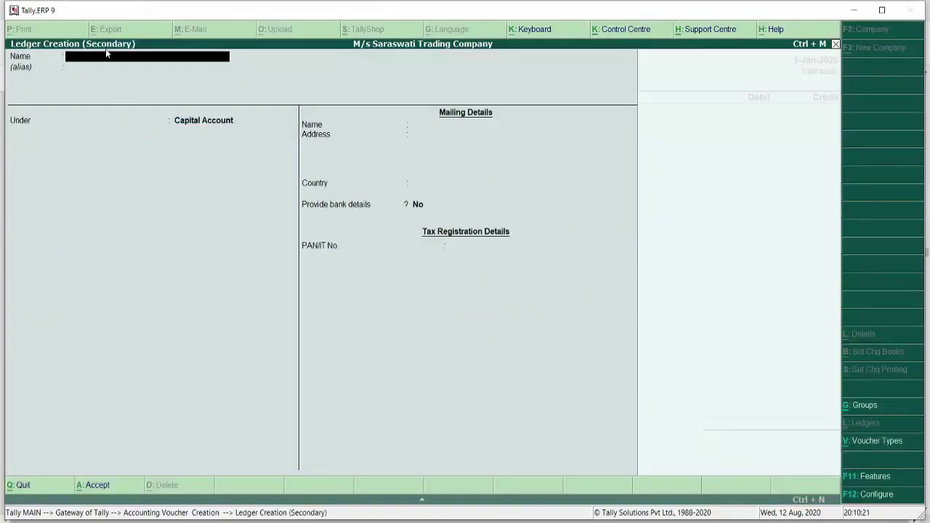
- Create the 'Office Rent' ledger under Indirect Expenses with ledger type Not Applicable
{"action": "type", "text": "Office Rent"}
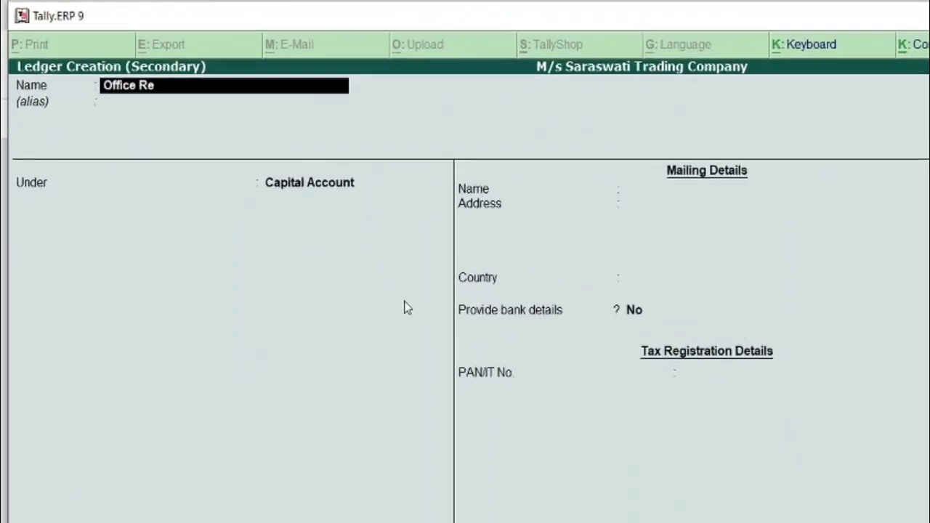
{"action": "key", "text": "Return"}
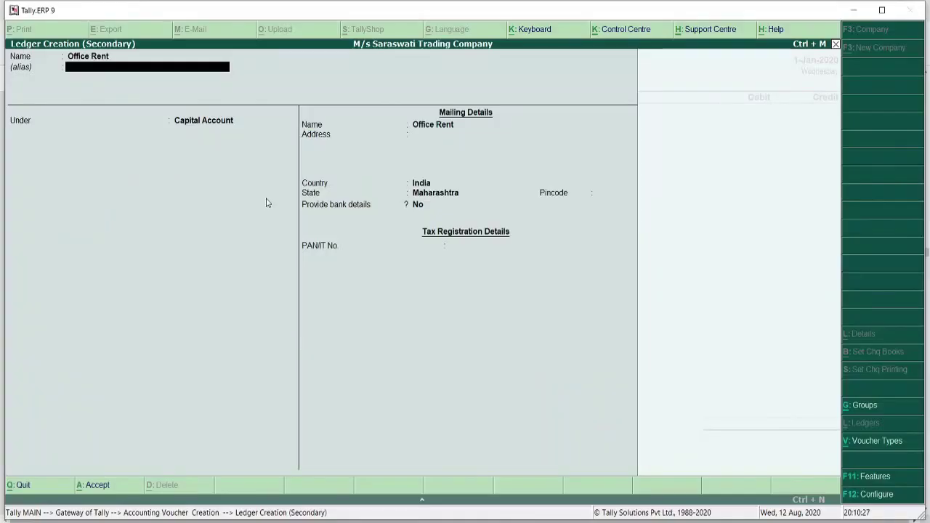
{"action": "key", "text": "Return"}
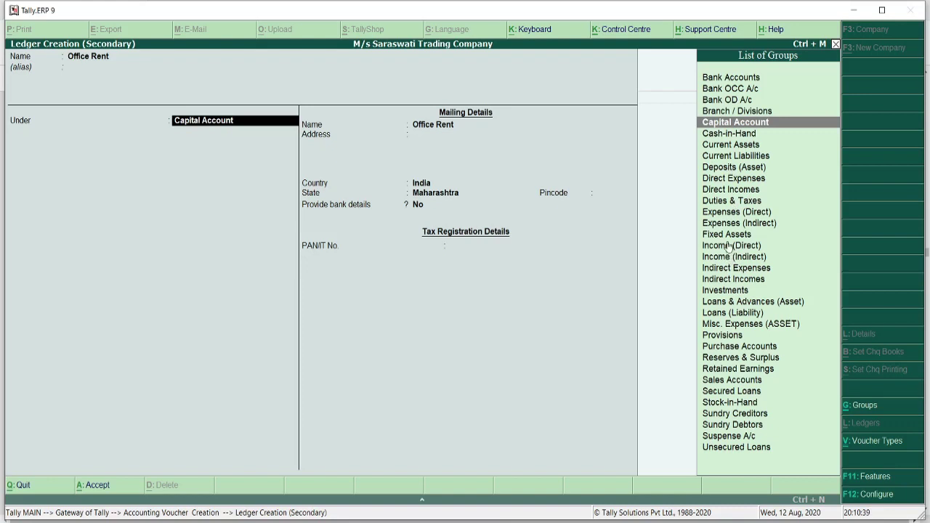
{"action": "left_click", "coordinate": [734, 267]}
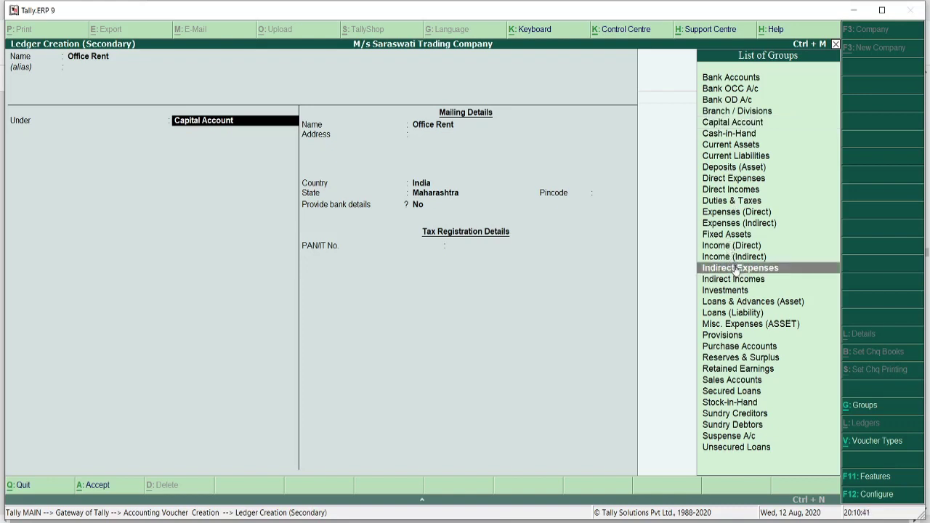
{"action": "left_click", "coordinate": [734, 268]}
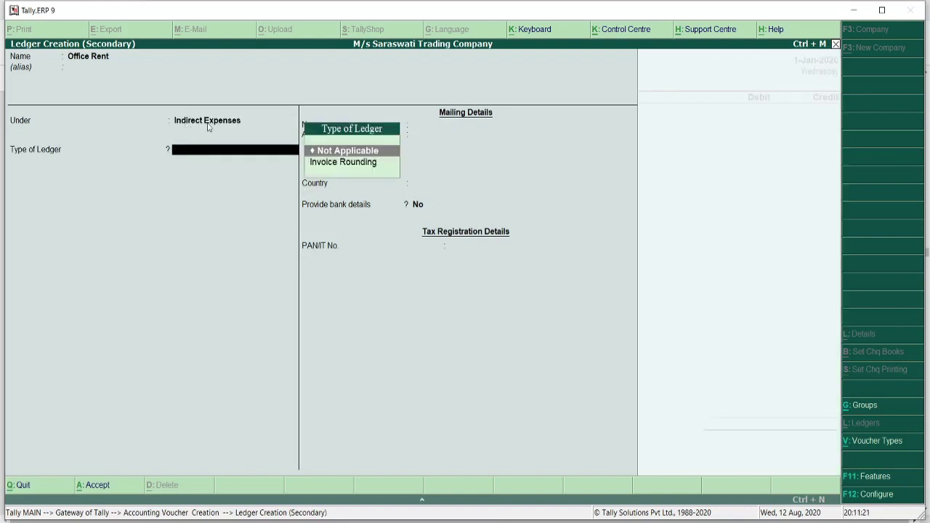
{"action": "key", "text": "Return"}
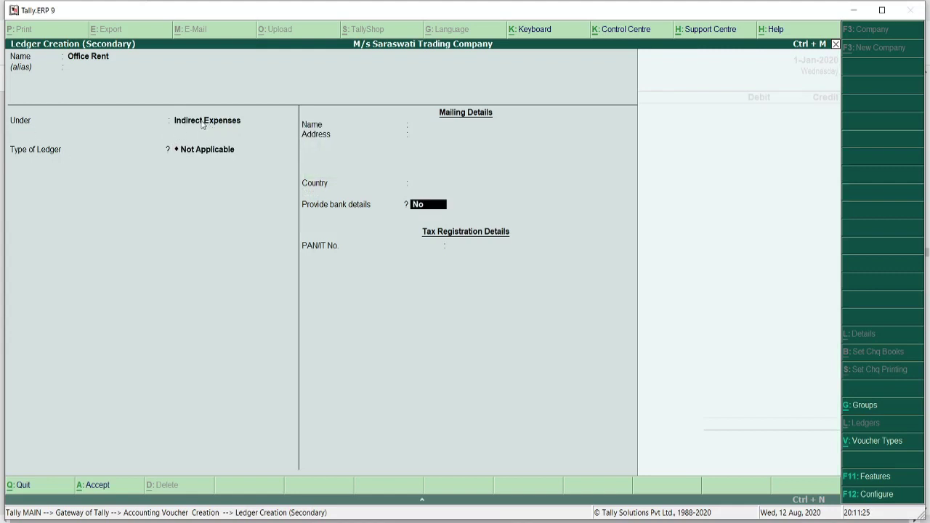
{"action": "left_click", "coordinate": [203, 125]}
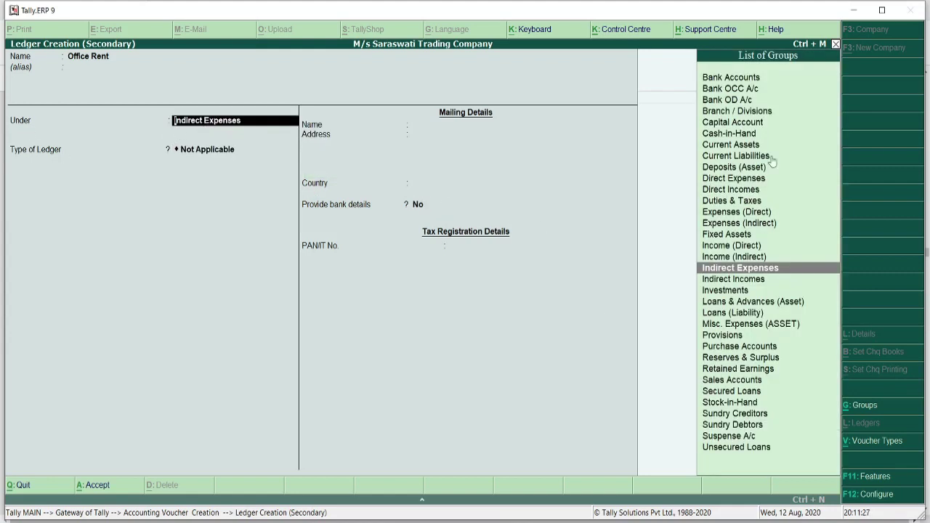
{"action": "key", "text": "Return"}
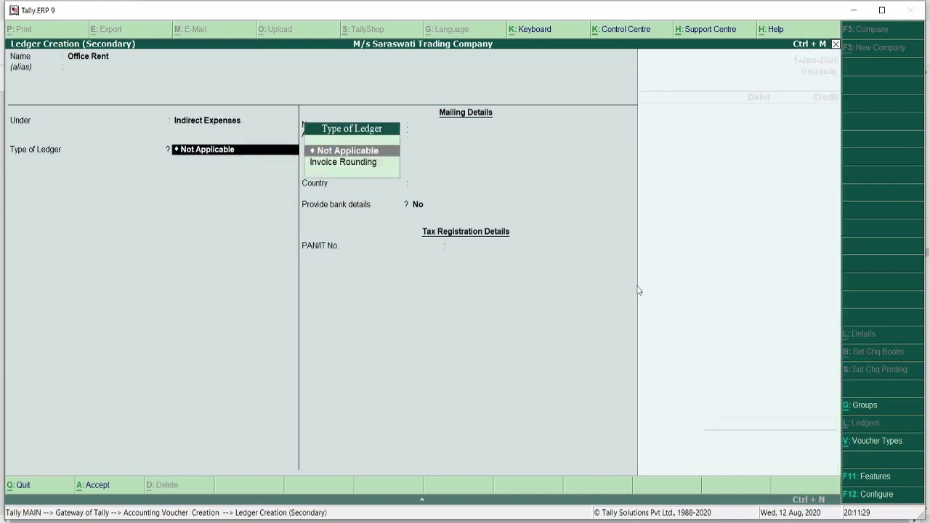
{"action": "key", "text": "Return"}
{"action": "key", "text": "Return"}
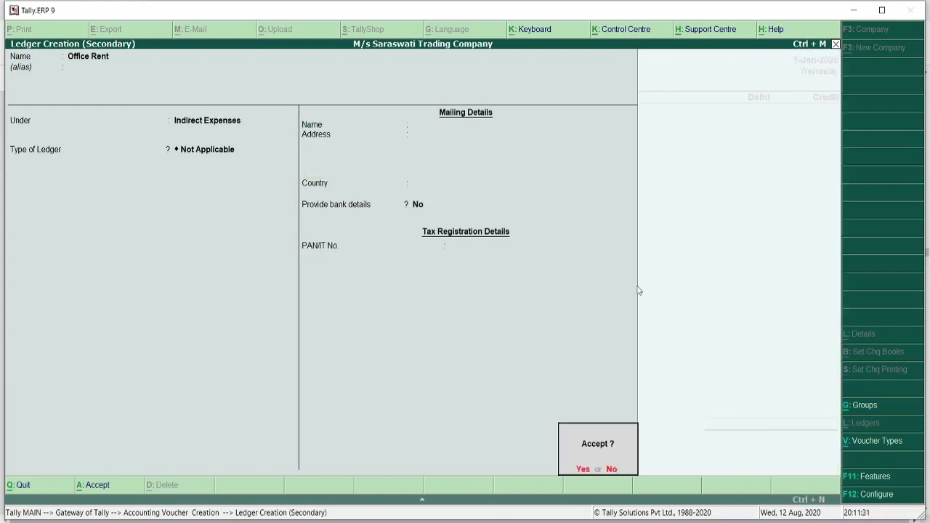
{"action": "key", "text": "Return"}
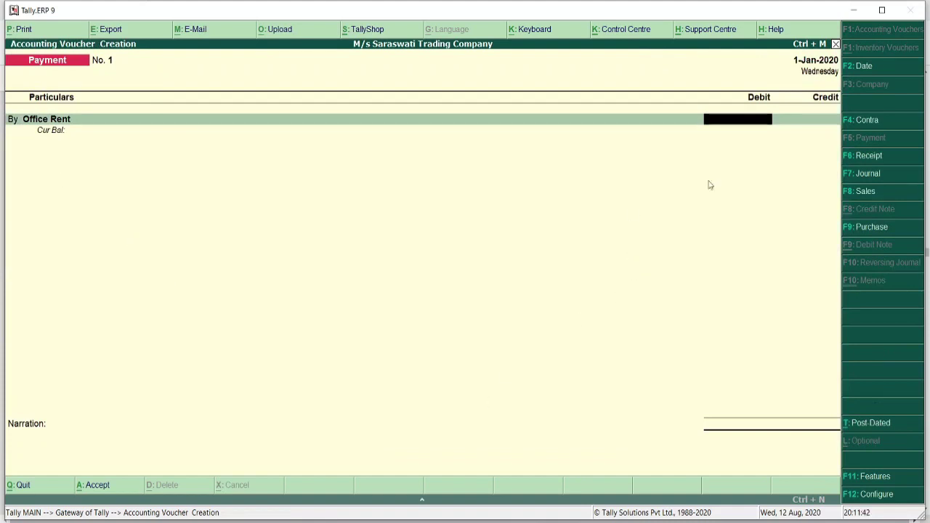
- Debit Office Rent 15,000 and credit Canara Bank A/c with the same 15,000
{"action": "type", "text": "15000"}
{"action": "key", "text": "Return"}
{"action": "key", "text": "Return"}
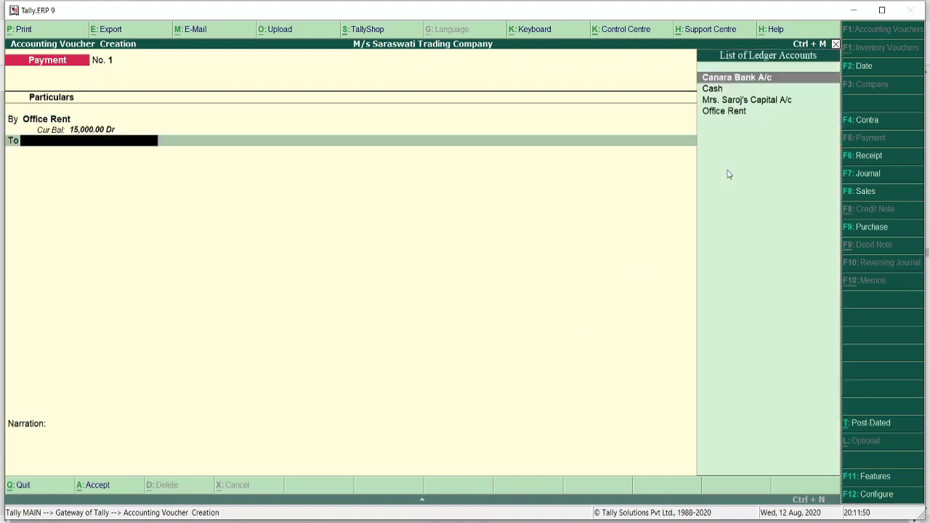
{"action": "left_click", "coordinate": [744, 82]}
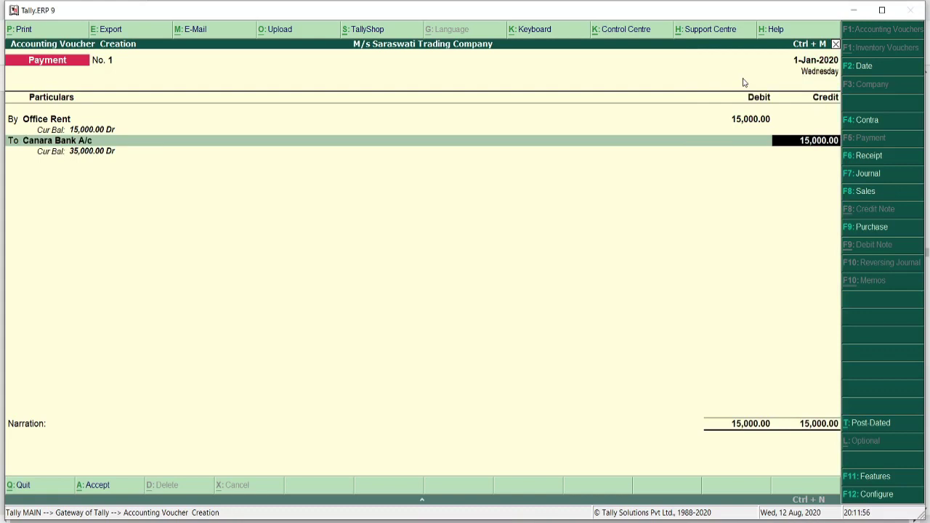
{"action": "key", "text": "Return"}
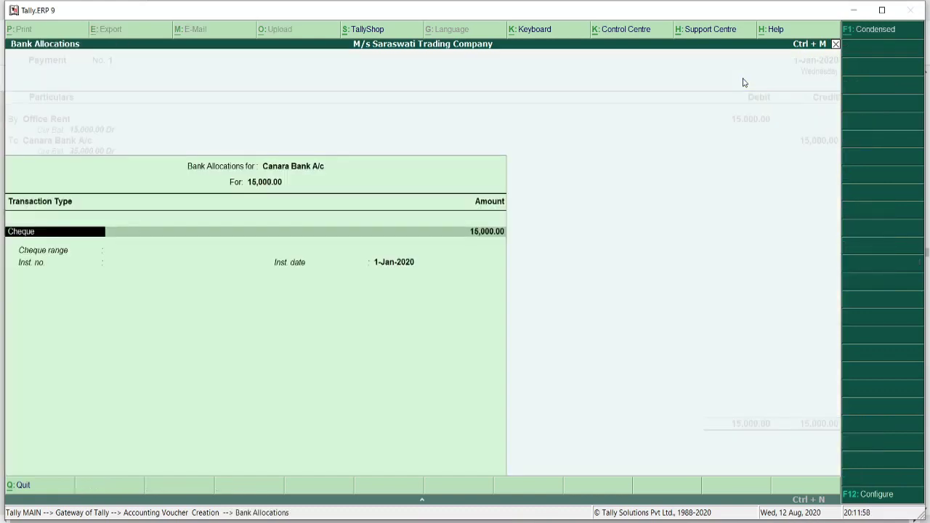
- Set the bank allocation to a 15,000 cheque with no instrument number, and begin the narration 'Being Office'
{"action": "key", "text": "Return"}
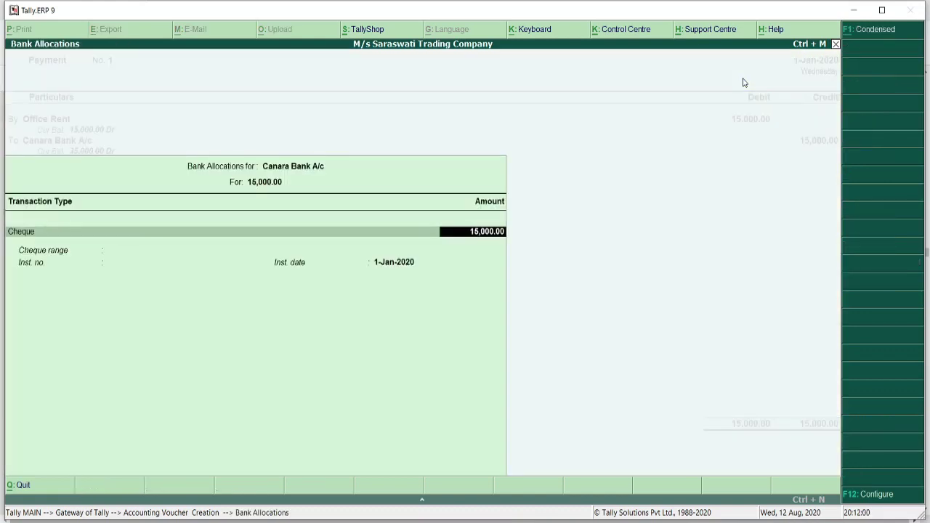
{"action": "key", "text": "Return"}
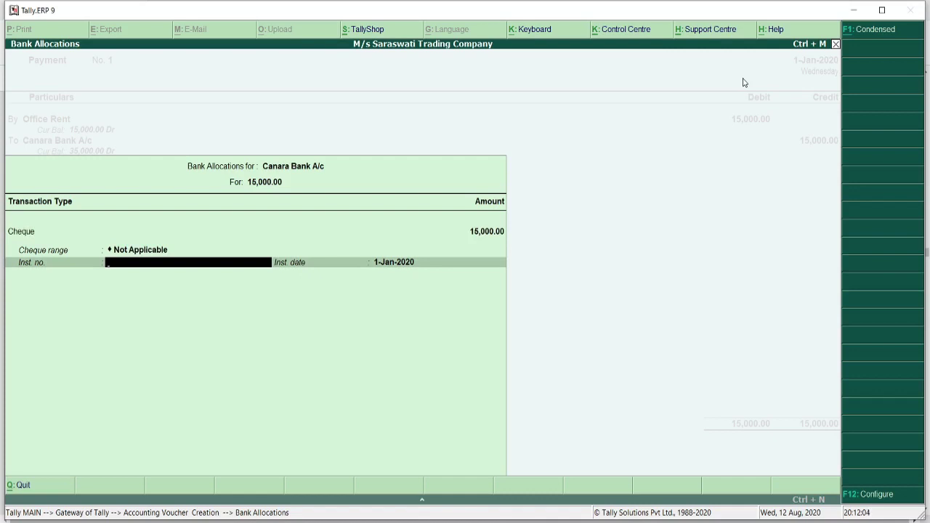
{"action": "key", "text": "Return"}
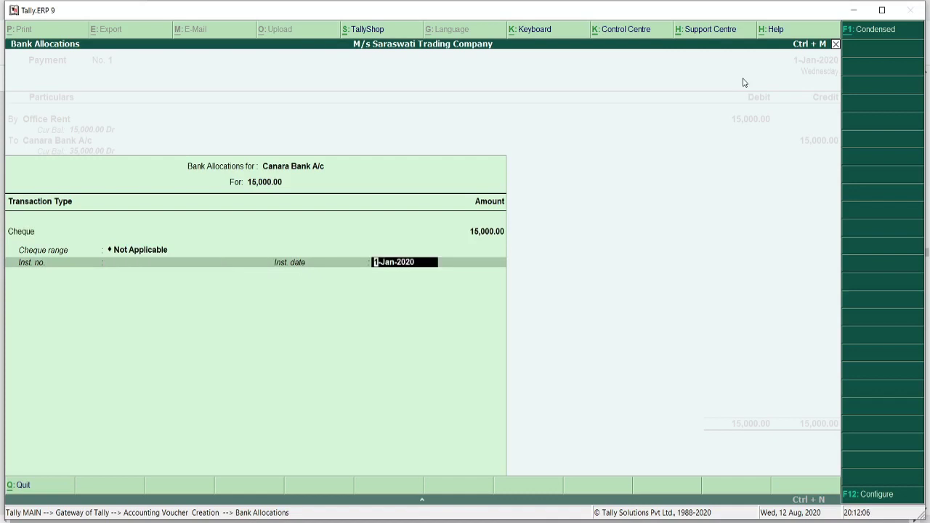
{"action": "key", "text": "Return"}
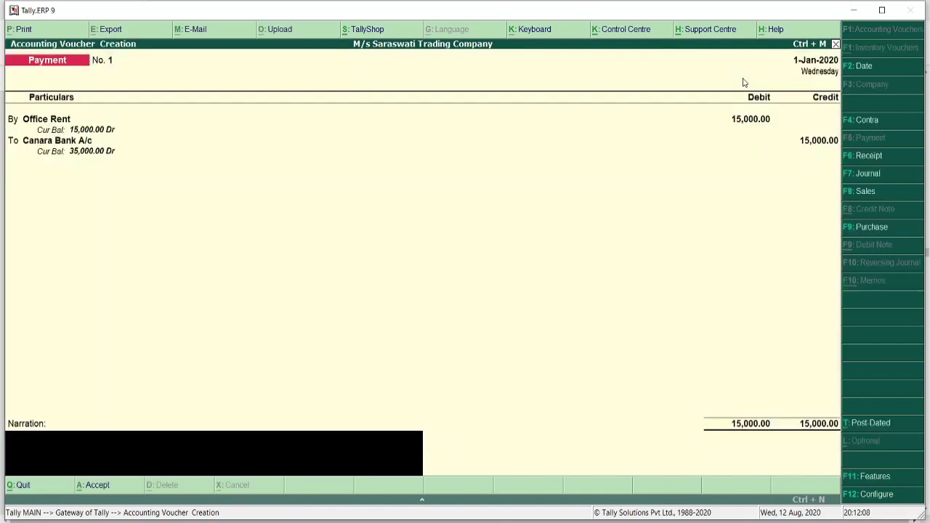
{"action": "type", "text": "Being Office"}
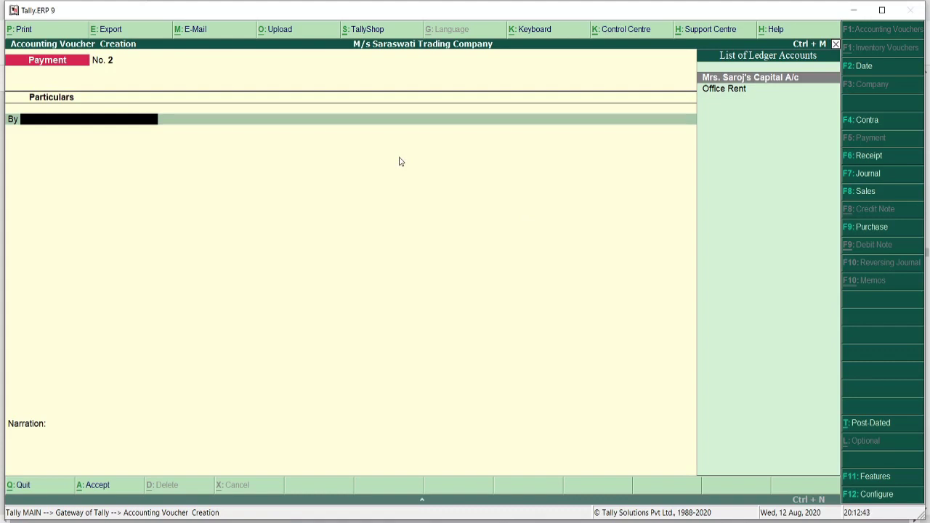
- Quit voucher entry and open the 1-Jan-2020 Day Book from the Display menu
{"action": "key", "text": "Escape"}
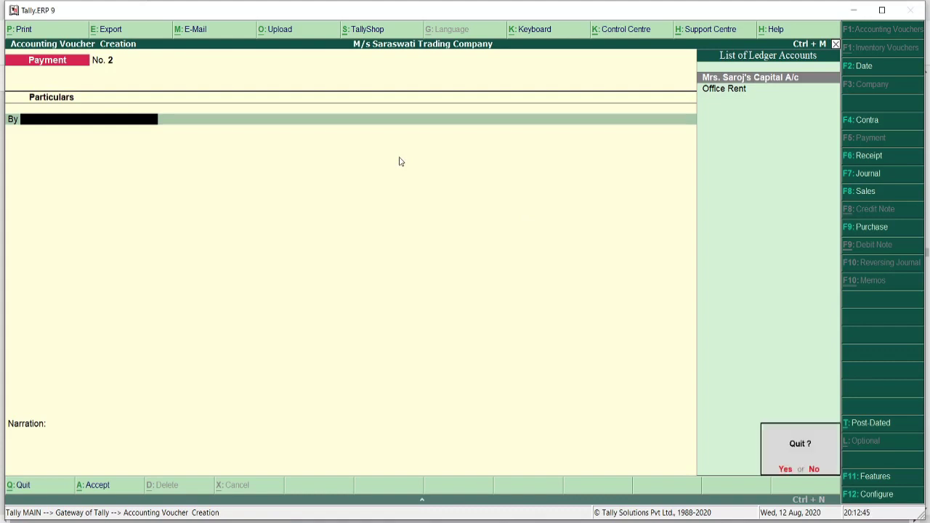
{"action": "key", "text": "y"}
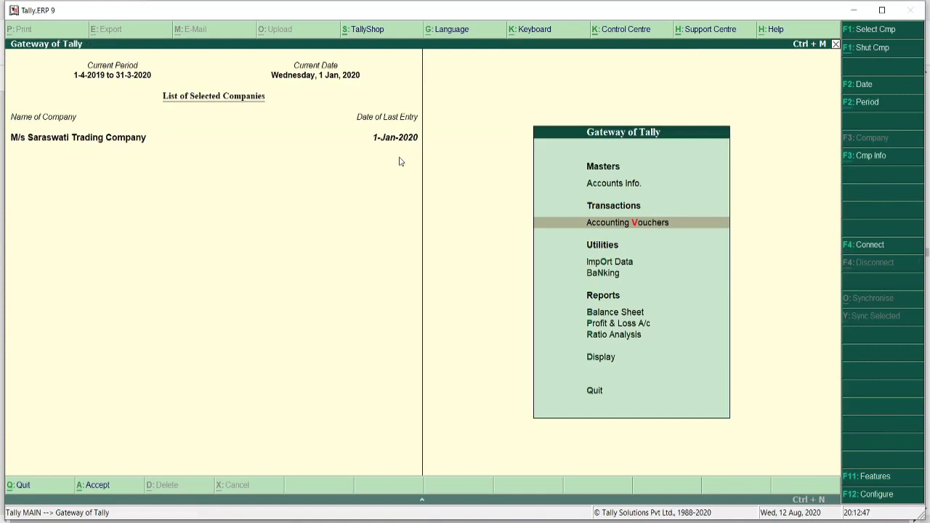
{"action": "key", "text": "Down"}
{"action": "key", "text": "Down"}
{"action": "key", "text": "Down"}
{"action": "key", "text": "Down"}
{"action": "key", "text": "Down"}
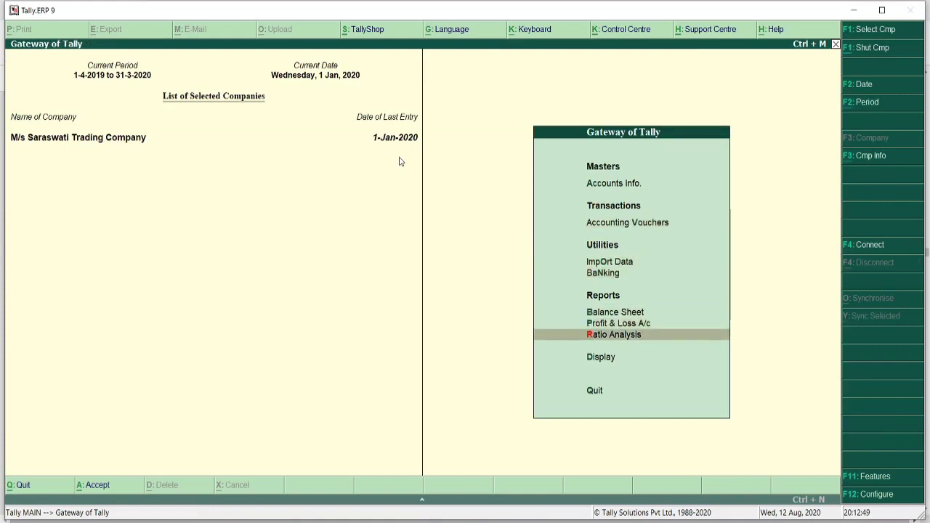
{"action": "key", "text": "Down"}
{"action": "key", "text": "Return"}
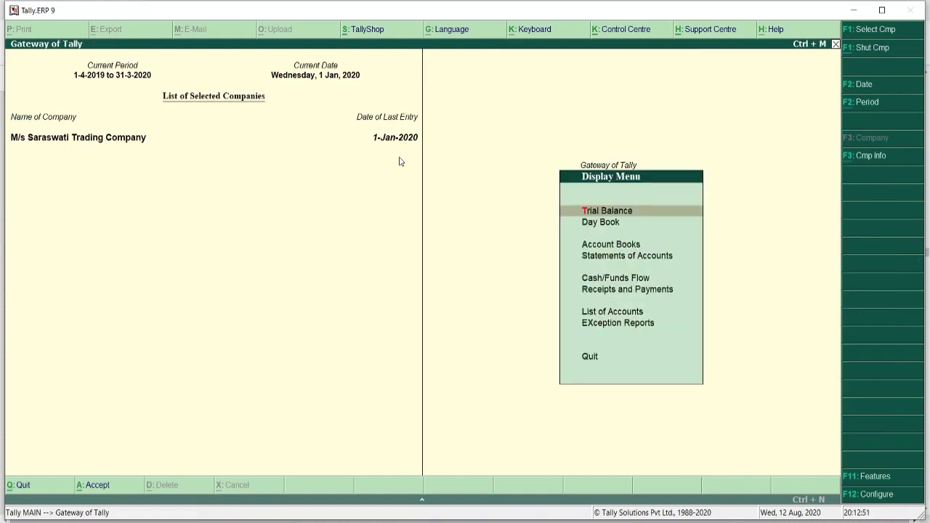
{"action": "key", "text": "Down"}
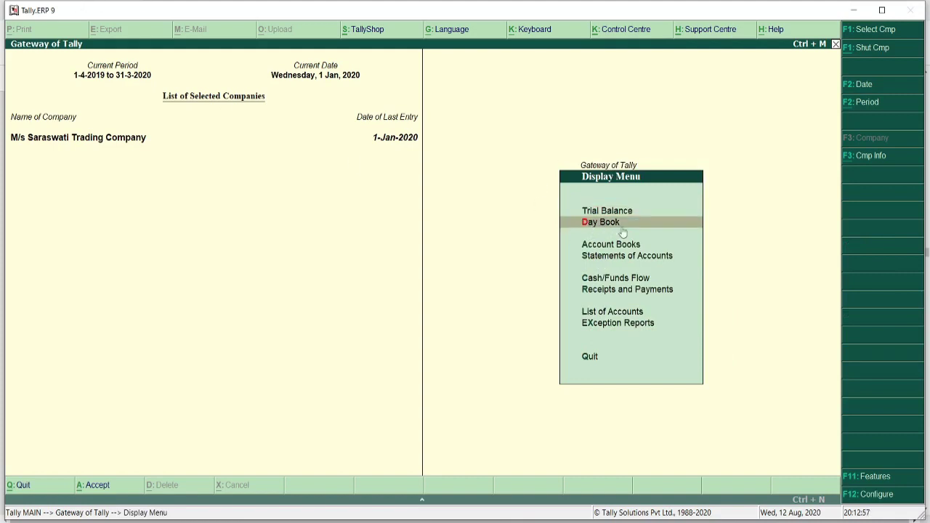
{"action": "key", "text": "Return"}
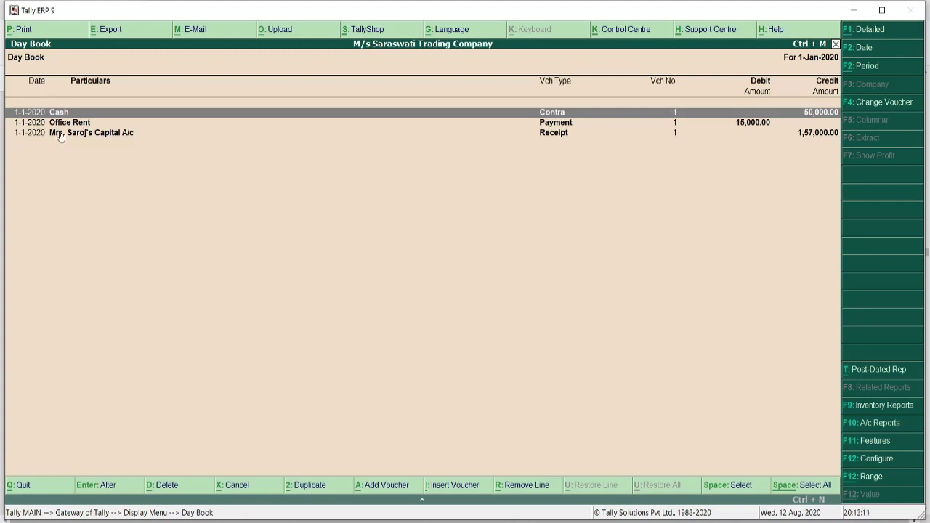
- Inspect the Contra voucher for cash deposited into Canara Bank, then exit the Day Book
{"action": "key", "text": "Return"}
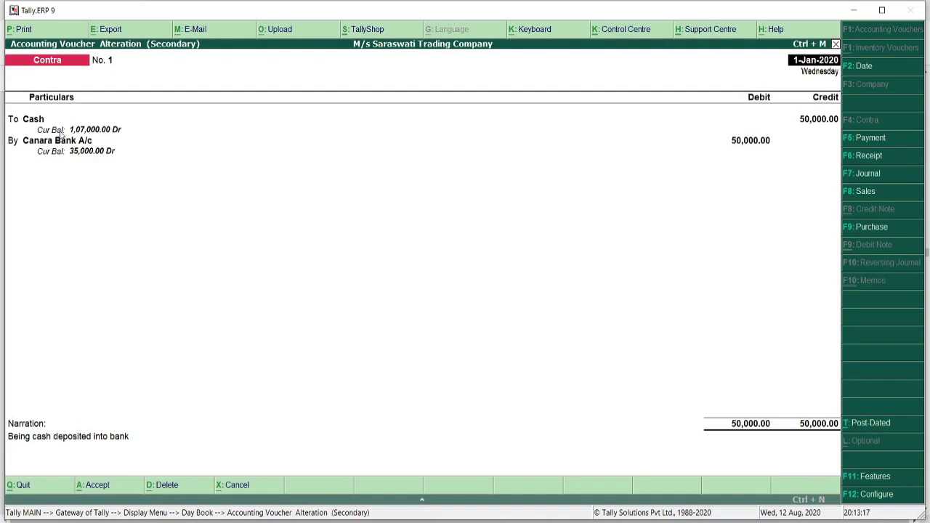
{"action": "key", "text": "Escape"}
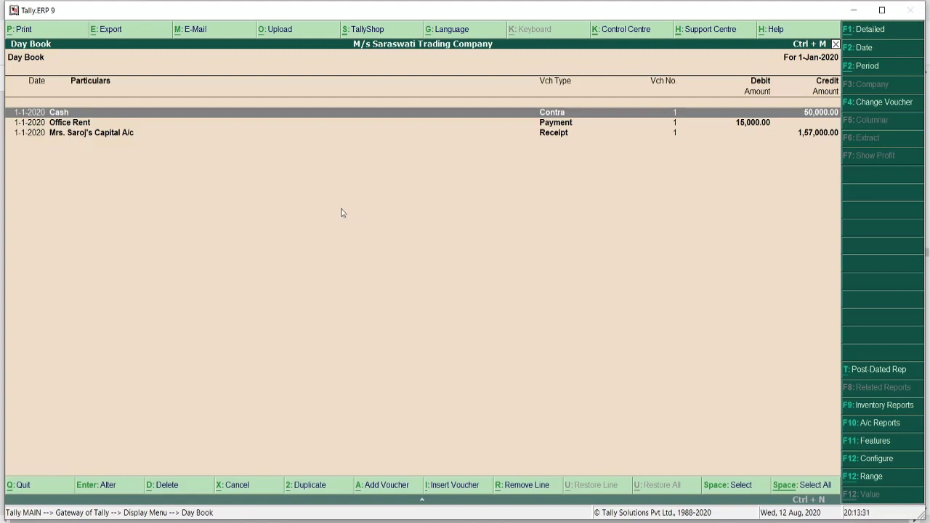
{"action": "key", "text": "Escape"}
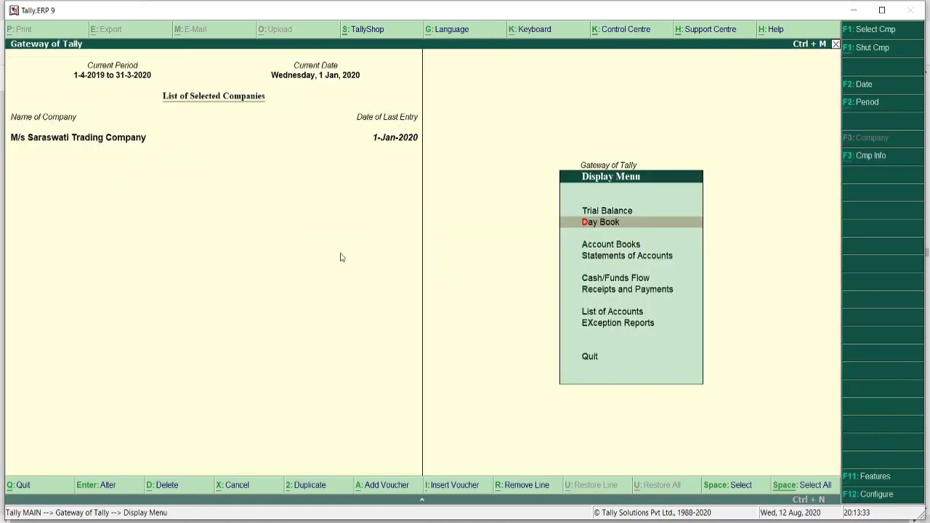
- Highlight the 2 Jan 10,000 credit purchase from Sumit Steel works in the exercise PDF
{"action": "key", "text": "Escape"}
{"action": "key", "text": "Escape"}
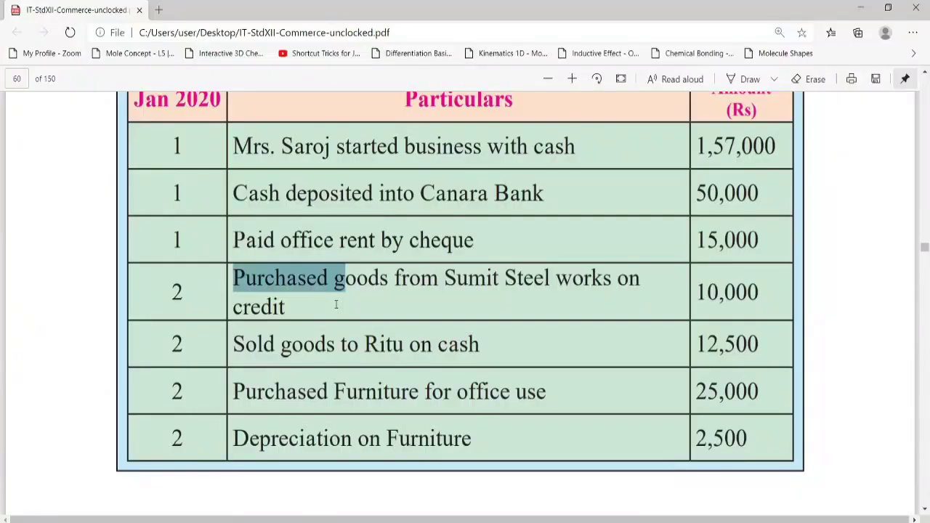
{"action": "left_click_drag", "start_coordinate": [337, 305], "coordinate": [373, 316]}
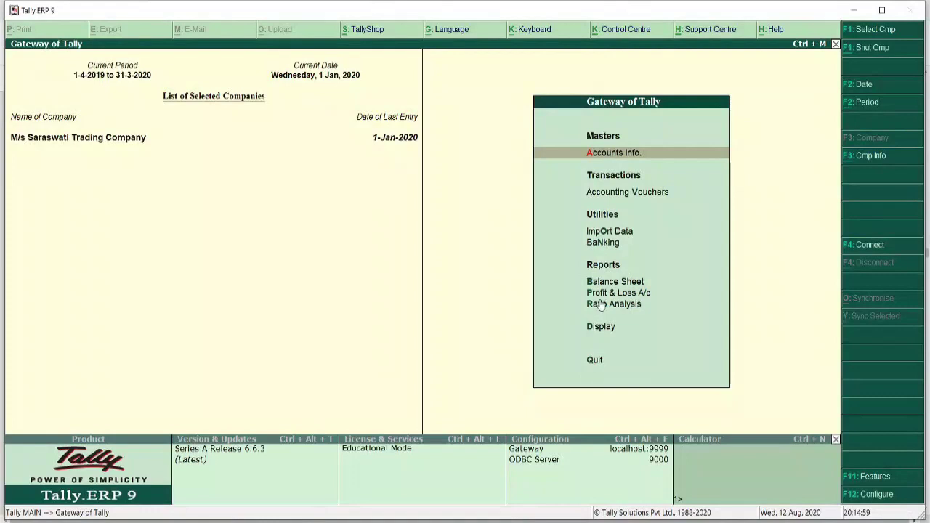
{"action": "key", "text": "Down"}
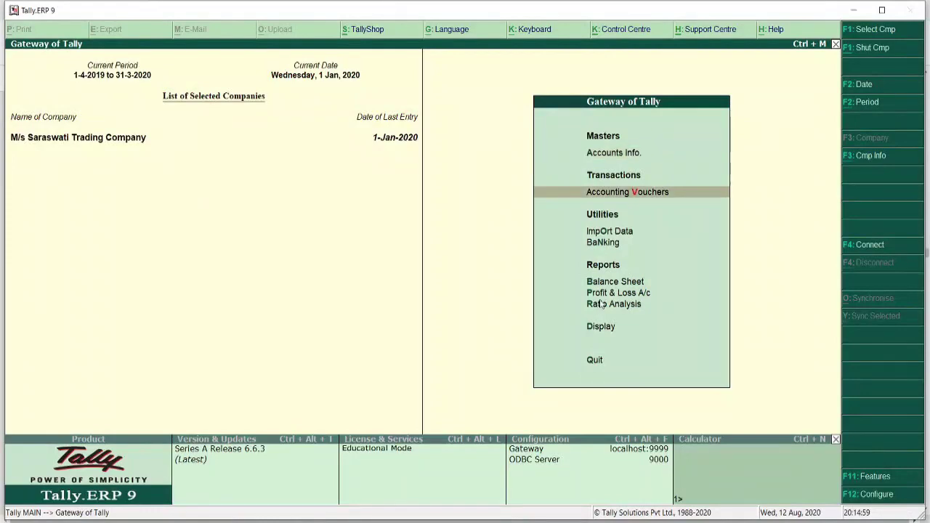
- Switch the new accounting voucher to F9 Purchase, giving Purchase voucher No. 1
{"action": "key", "text": "Return"}
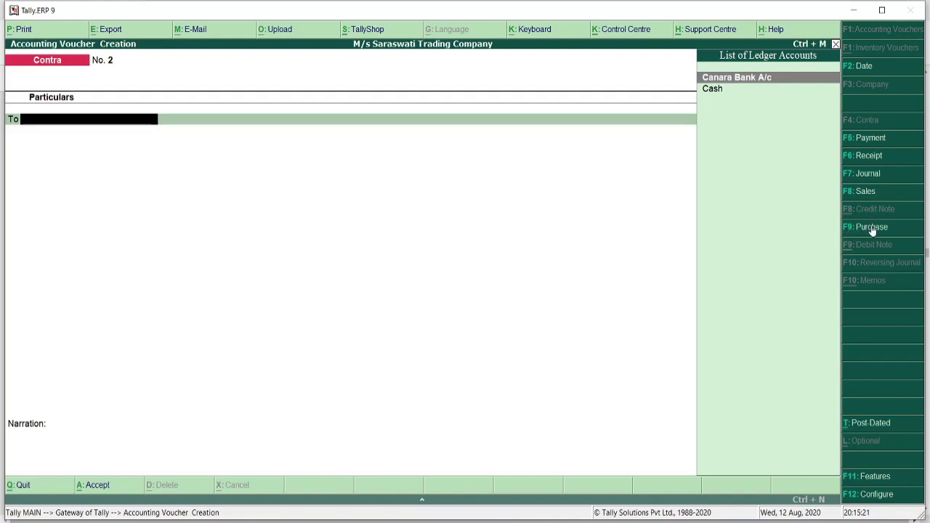
{"action": "left_click", "coordinate": [872, 228]}
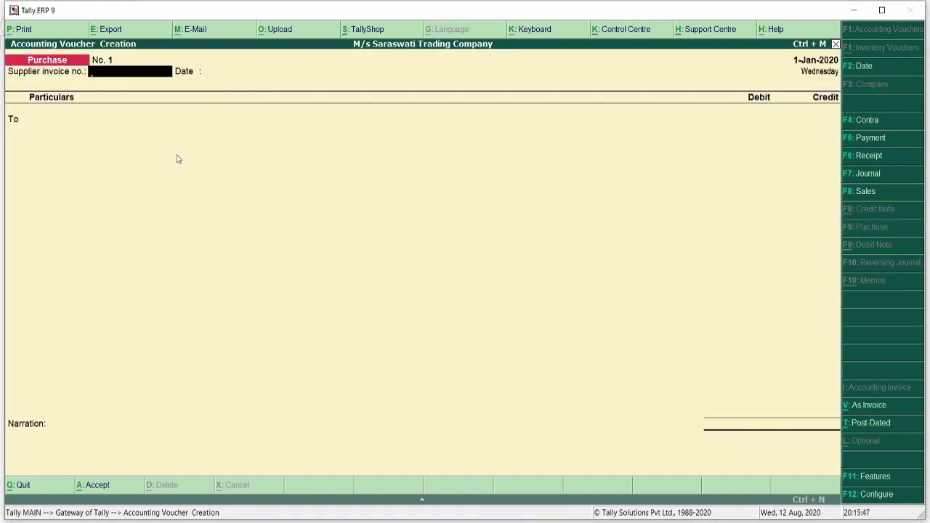
- Enter supplier invoice no. 01 and voucher date 2/1/2020, then start a new ledger
{"action": "type", "text": "01"}
{"action": "key", "text": "Return"}
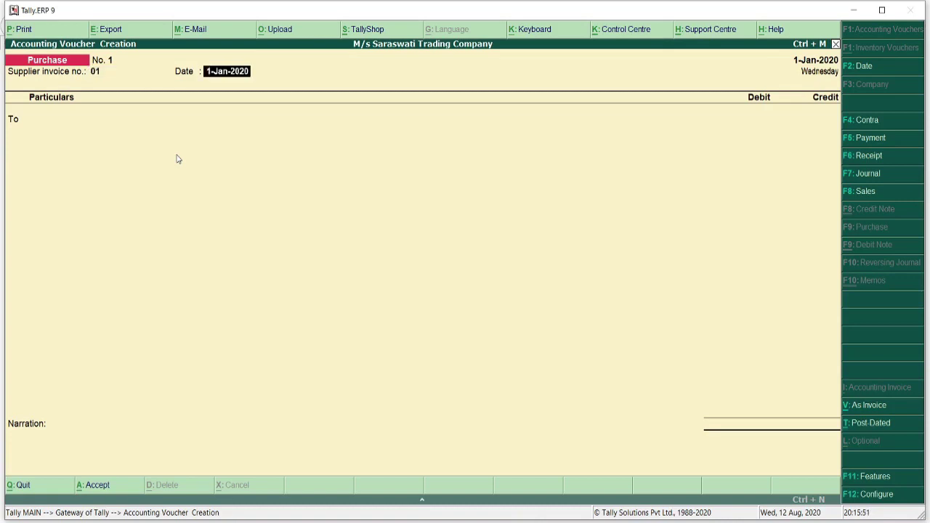
{"action": "type", "text": "2/1/2020"}
{"action": "key", "text": "Return"}
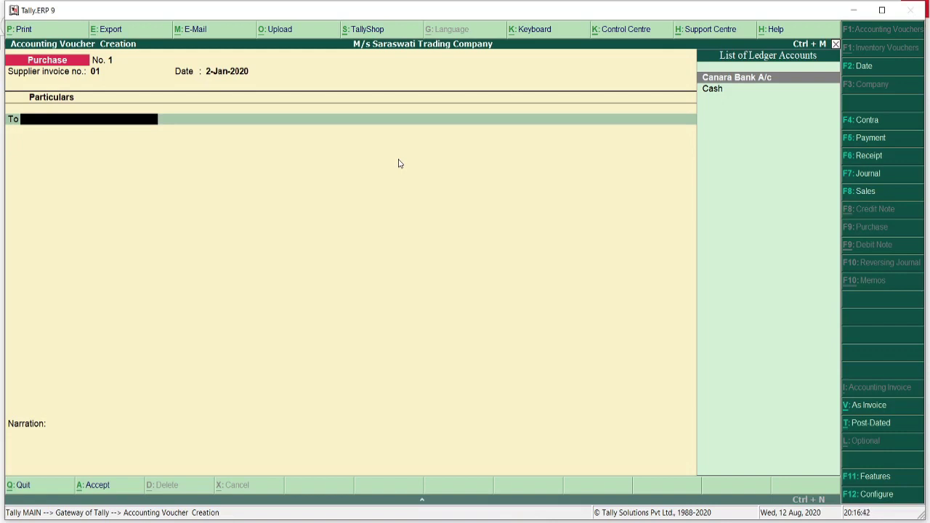
{"action": "key", "text": "alt+c"}
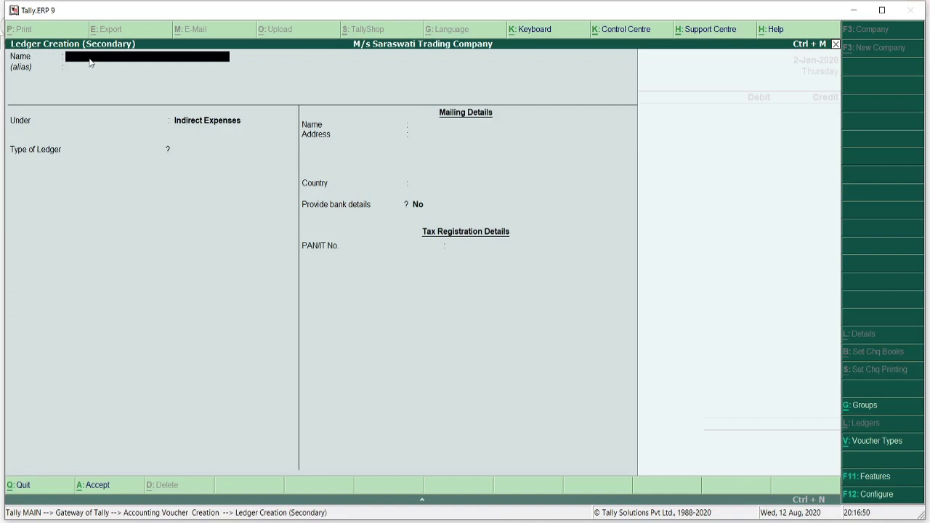
- Name the new ledger 'Purchases A/c' and begin picking the Purchase Accounts group
{"action": "type", "text": "Purchases A/c"}
{"action": "key", "text": "Return"}
{"action": "key", "text": "Return"}
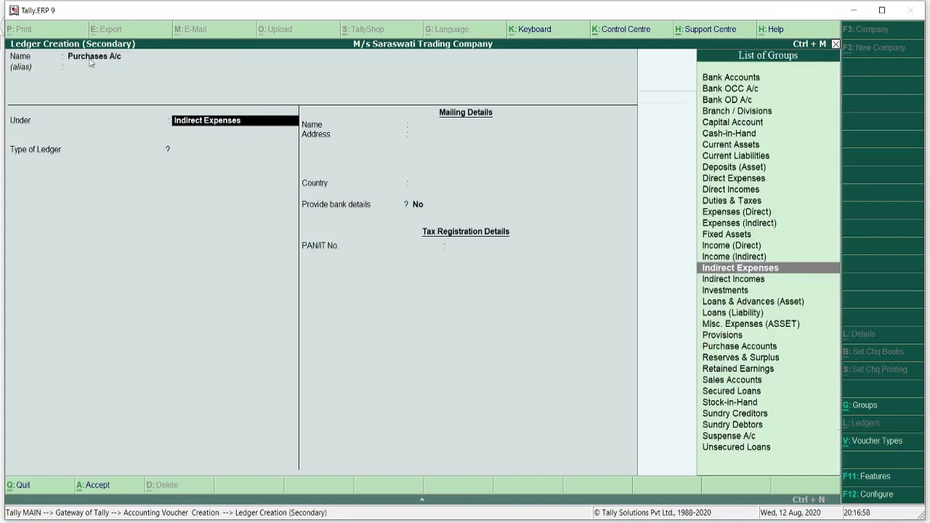
{"action": "type", "text": "Purchase"}
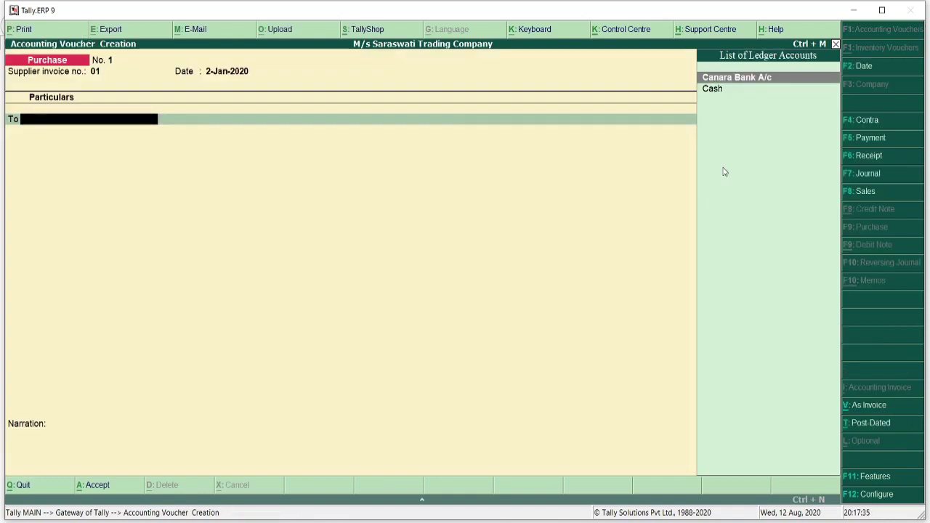
- Start another ledger named 'Sumit Steel Works A/c' for the supplier
{"action": "key", "text": "alt+c"}
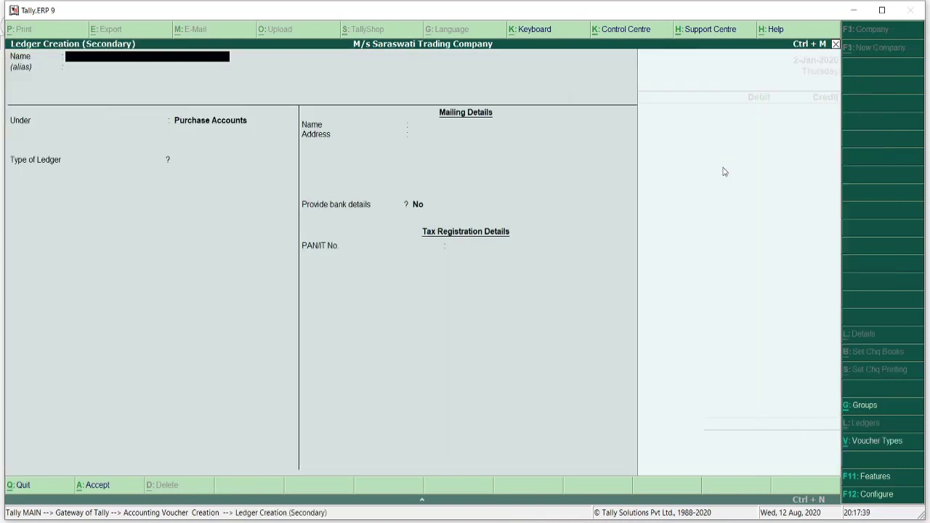
{"action": "type", "text": "Sumit Steel Works A/c"}
{"action": "key", "text": "Return"}
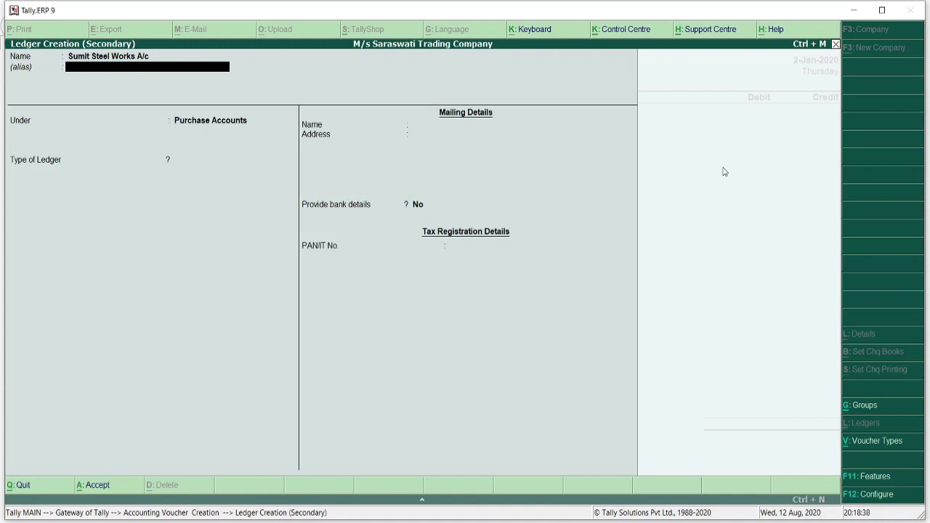
- Place the Sumit Steel Works A/c ledger under the Sundry Creditors group
{"action": "key", "text": "Return"}
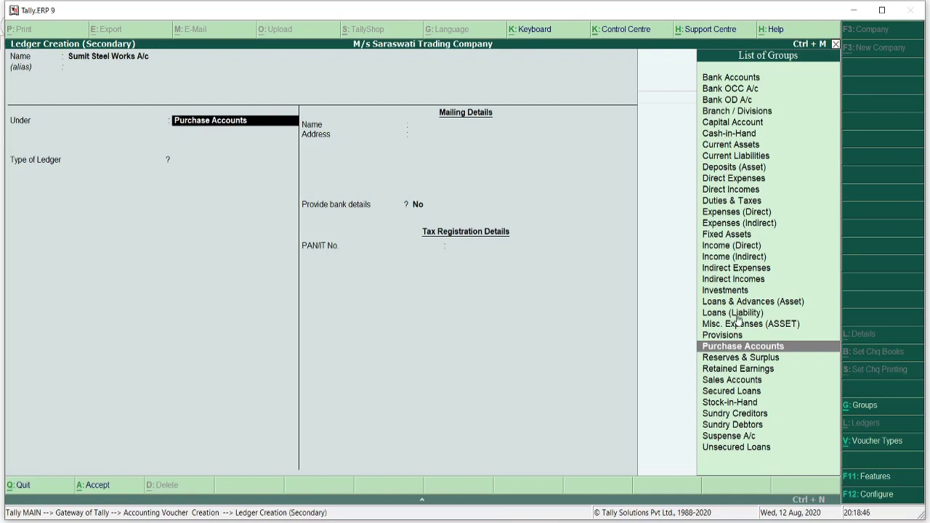
{"action": "type", "text": "S"}
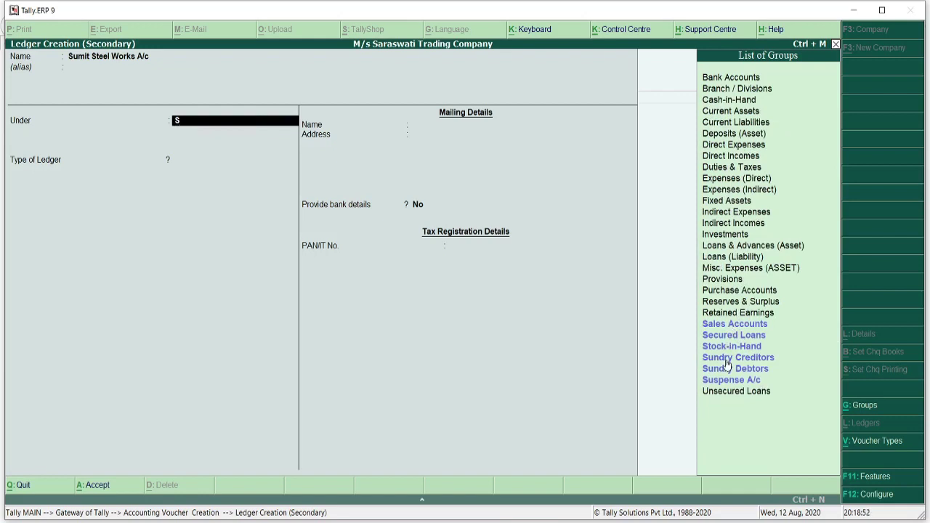
{"action": "left_click", "coordinate": [726, 362]}
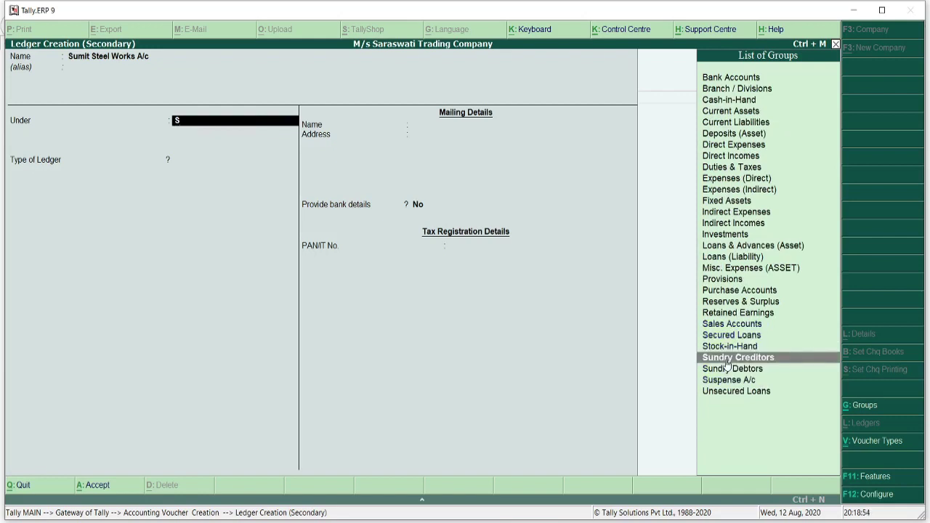
{"action": "key", "text": "Return"}
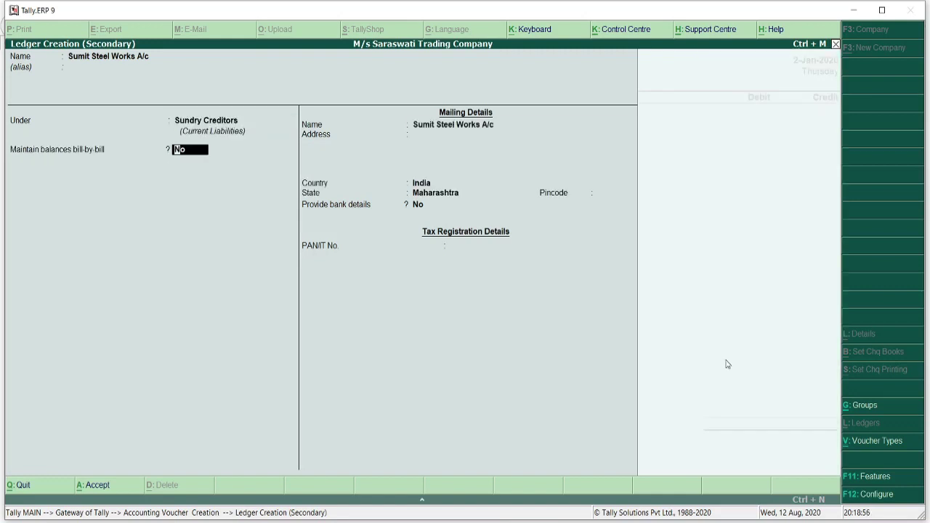
- Enter the mailing address 'MIDC PUne' and save the supplier ledger
{"action": "key", "text": "Return"}
{"action": "key", "text": "Return"}
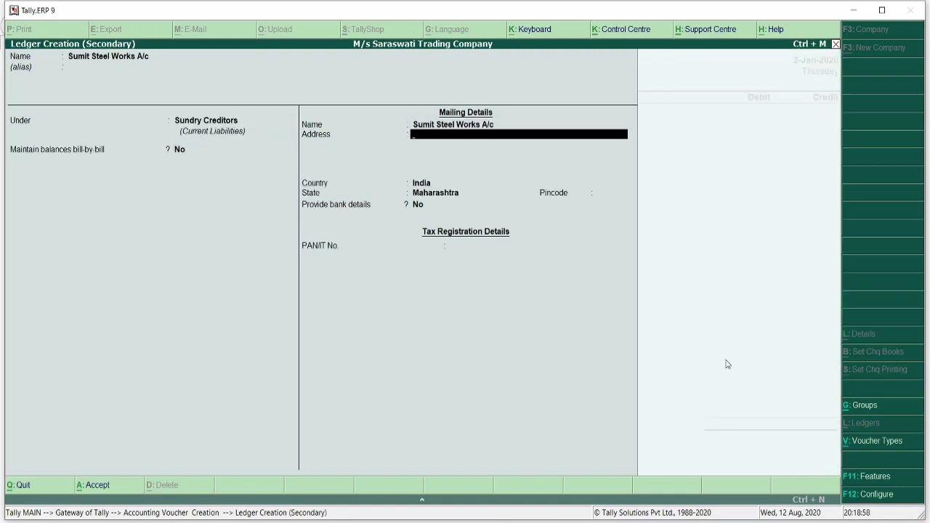
{"action": "type", "text": "MIDC PUne"}
{"action": "key", "text": "Return"}
{"action": "key", "text": "Return"}
{"action": "key", "text": "Return"}
{"action": "key", "text": "Return"}
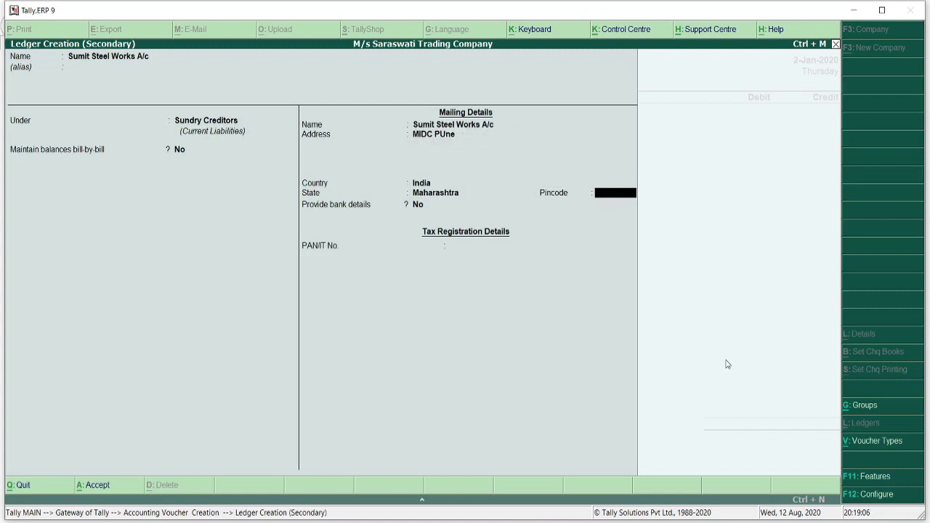
{"action": "key", "text": "Return"}
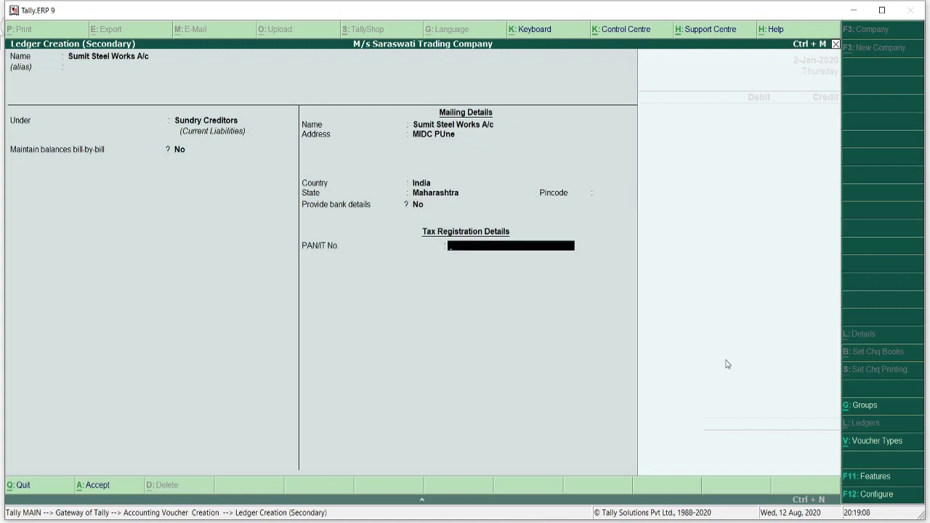
{"action": "key", "text": "Return"}
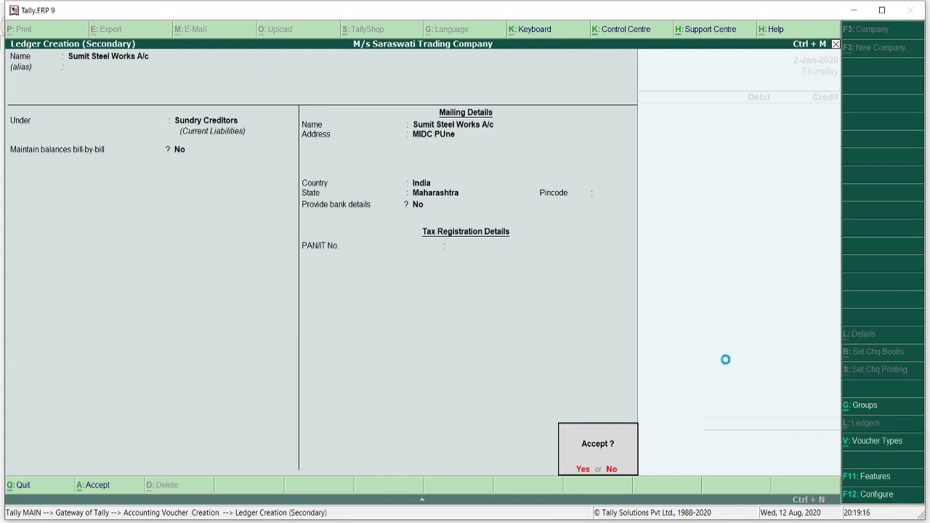
{"action": "key", "text": "Return"}
{"action": "key", "text": "Return"}
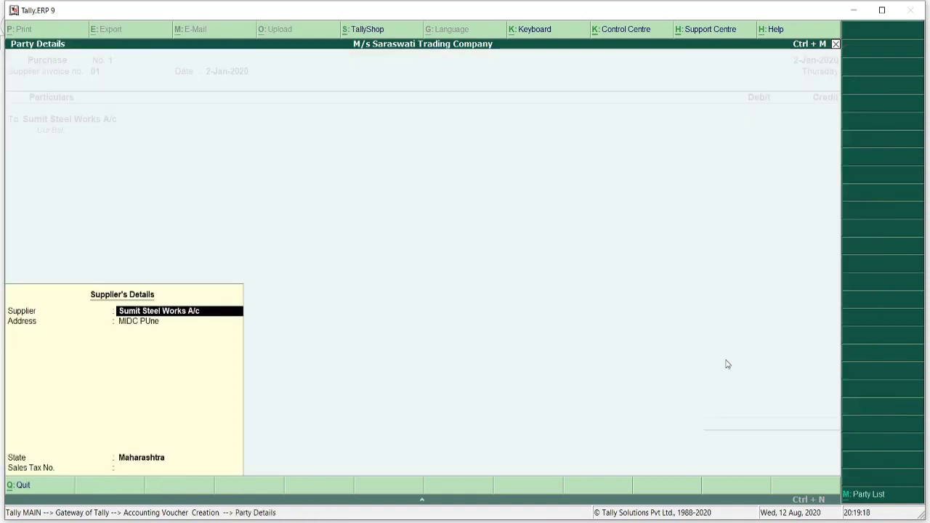
- Credit Sumit Steel Works A/c 10,000 and debit Purchases A/c 10,000
{"action": "key", "text": "Return"}
{"action": "key", "text": "Return"}
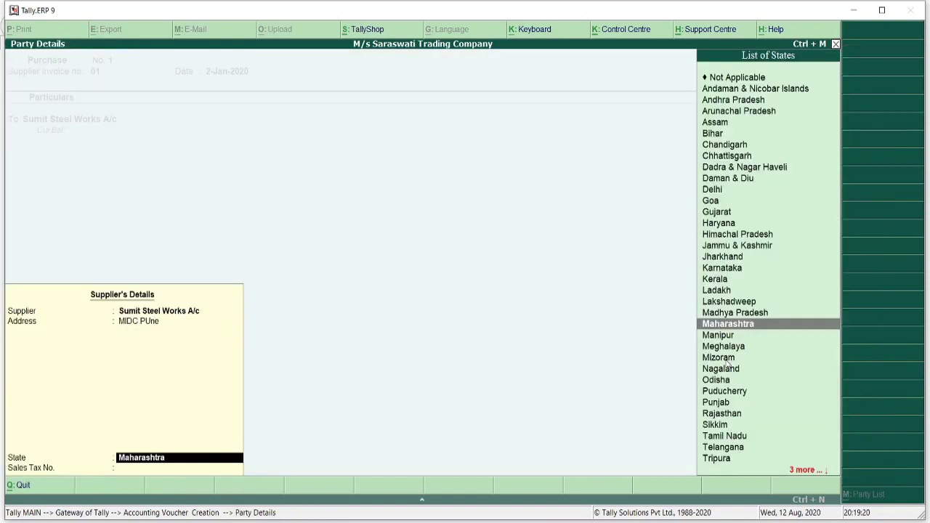
{"action": "key", "text": "Return"}
{"action": "key", "text": "Return"}
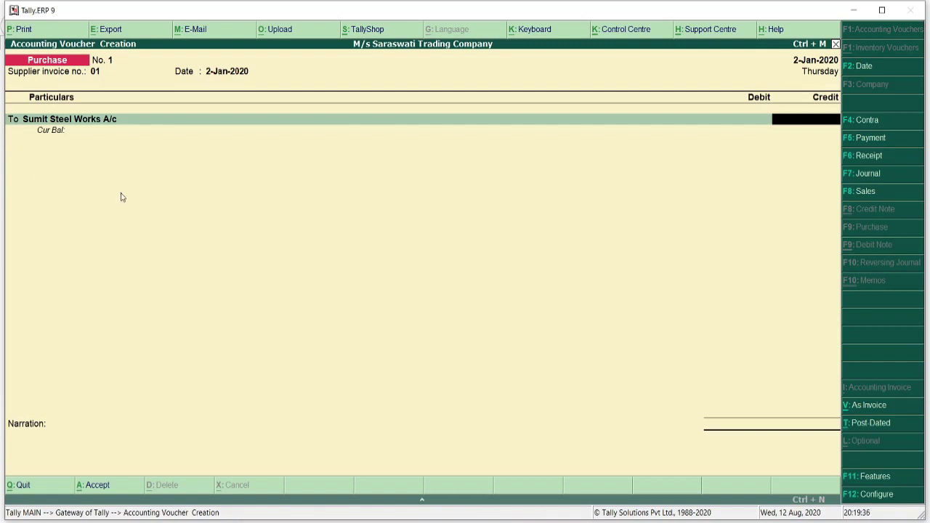
{"action": "type", "text": "0000"}
{"action": "key", "text": "Return"}
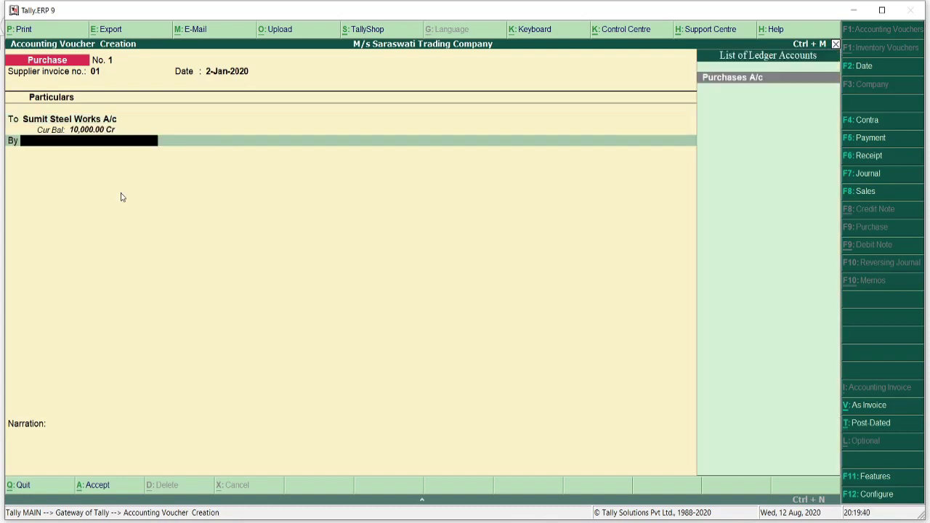
{"action": "key", "text": "Return"}
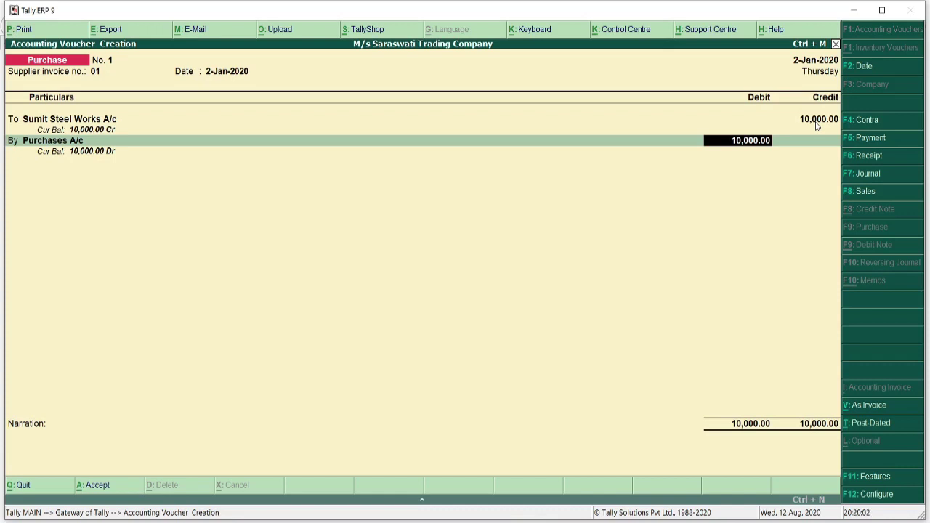
{"action": "key", "text": "Return"}
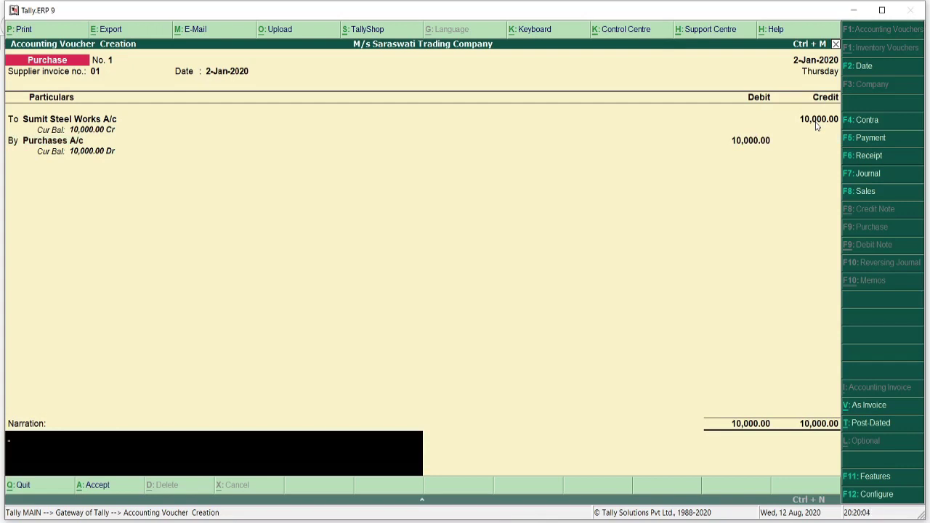
- Add the narration 'Being Goods purchased from Sumit Steel Works' and save the voucher
{"action": "type", "text": "Being"}
{"action": "type", "text": "Goods purchased from Sumit Steel Works"}
{"action": "key", "text": "Return"}
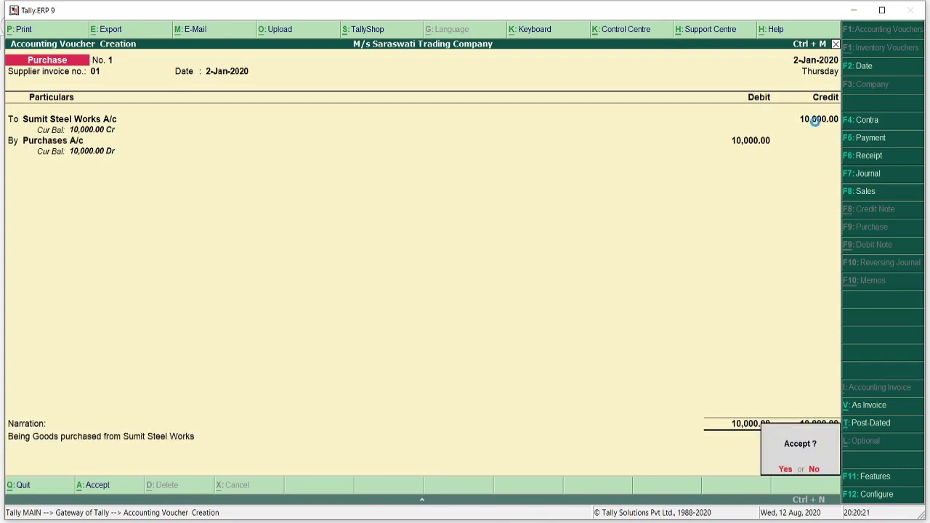
{"action": "key", "text": "Return"}
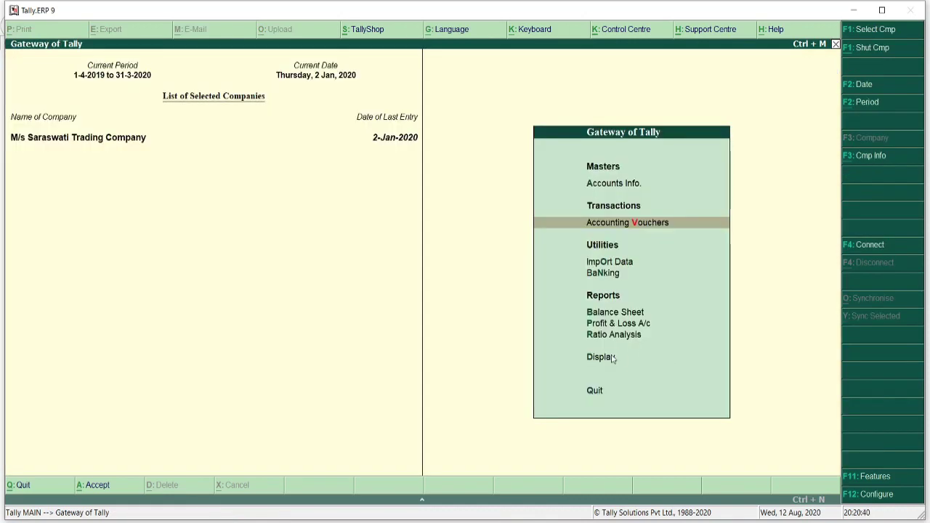
- Show the Day Book for 1-1-2020 to 2-1-2020, then switch to the exercise PDF
{"action": "left_click", "coordinate": [613, 359]}
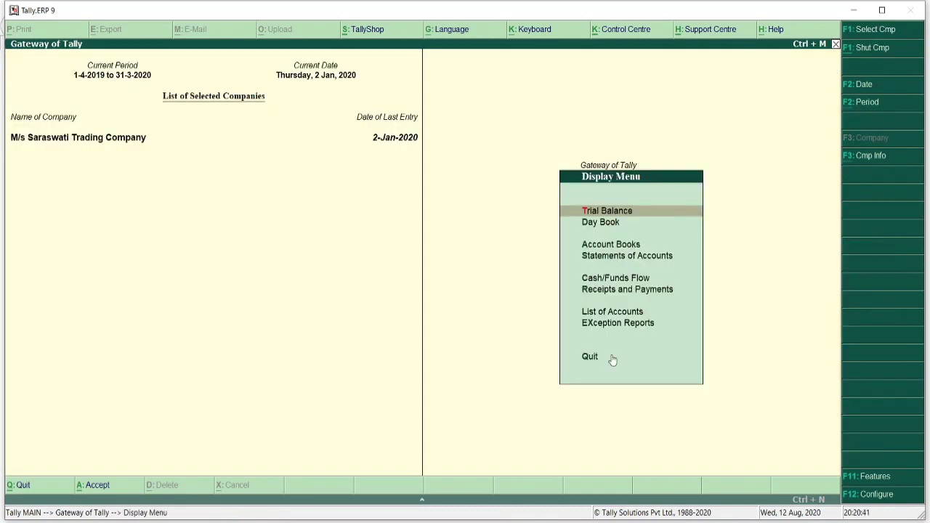
{"action": "left_click", "coordinate": [604, 223]}
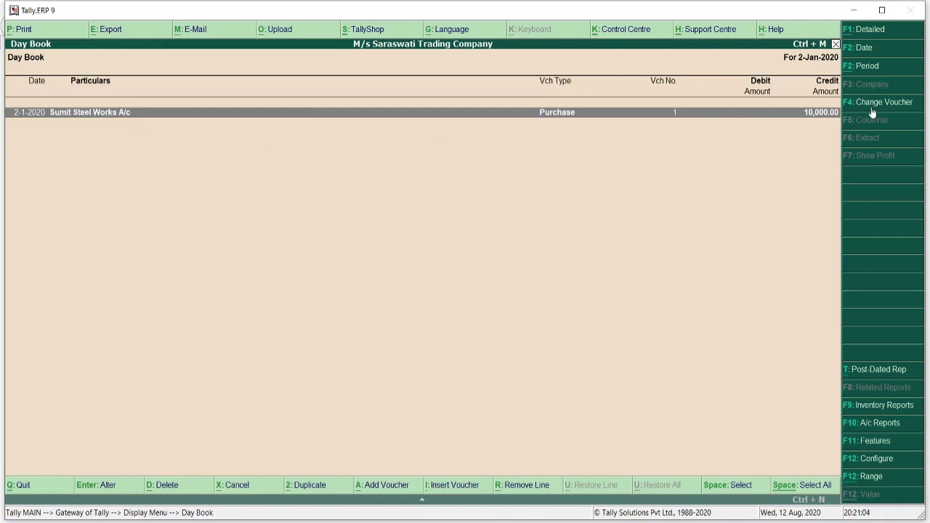
{"action": "left_click", "coordinate": [867, 67]}
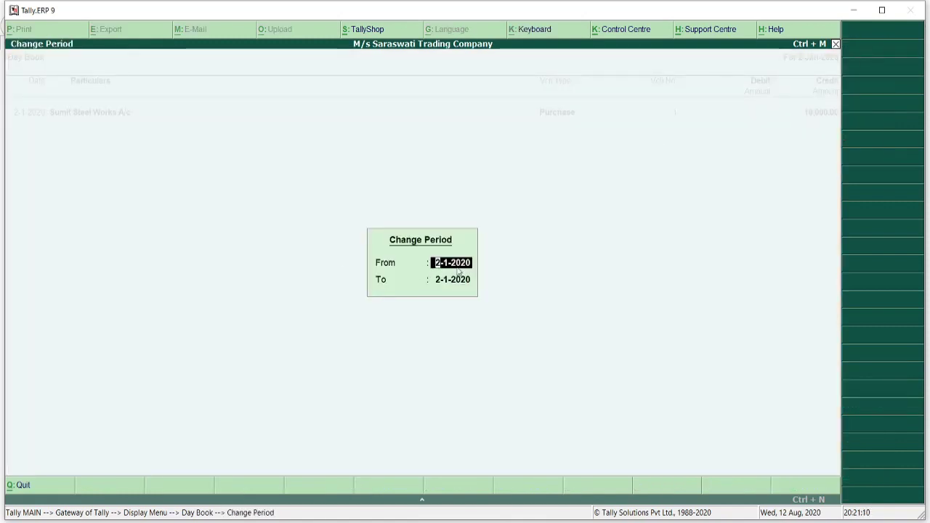
{"action": "type", "text": "1-"}
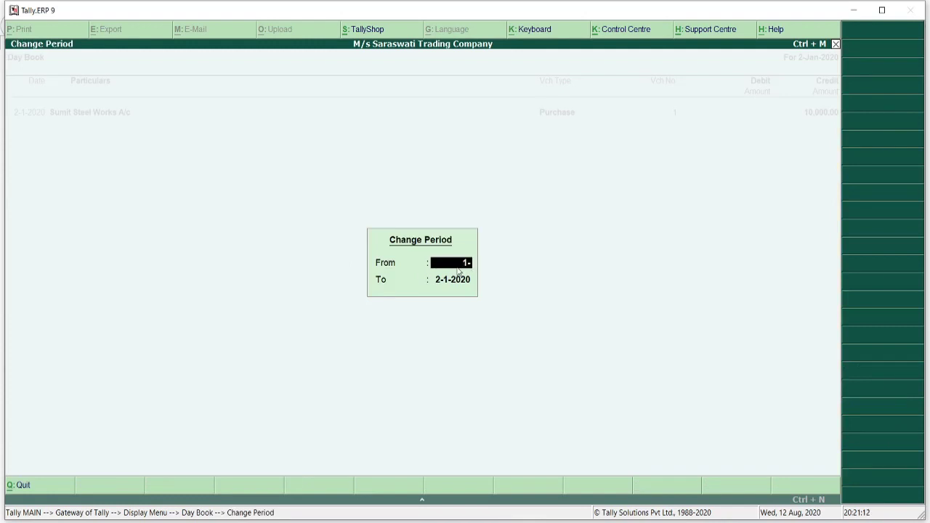
{"action": "type", "text": "1-2020"}
{"action": "key", "text": "Return"}
{"action": "key", "text": "Return"}
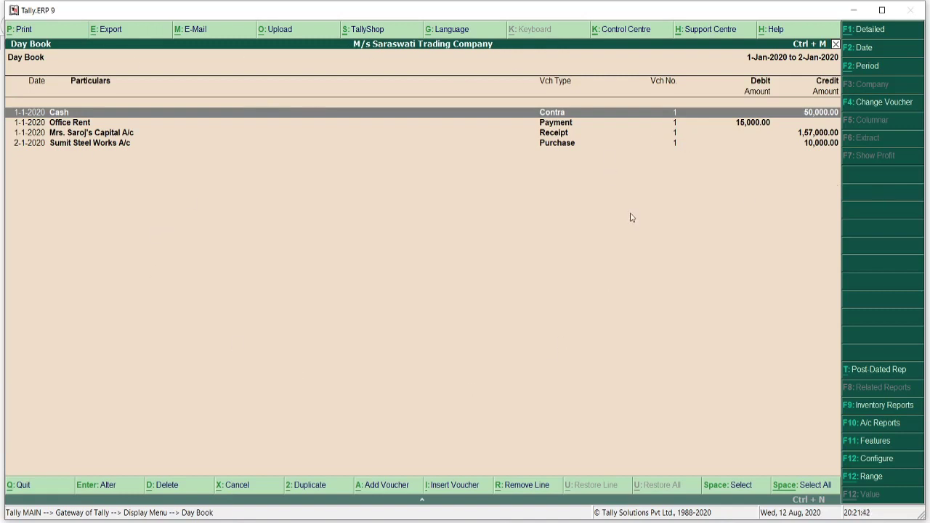
{"action": "key", "text": "alt+Tab"}
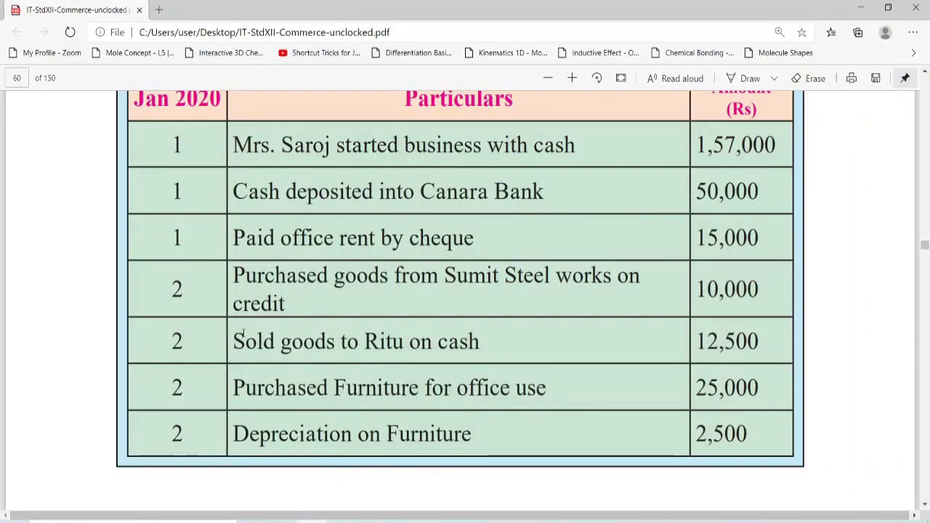
- Highlight the cash sale of goods row and its 12,500 amount in the PDF
{"action": "left_click_drag", "start_coordinate": [234, 339], "coordinate": [490, 340]}
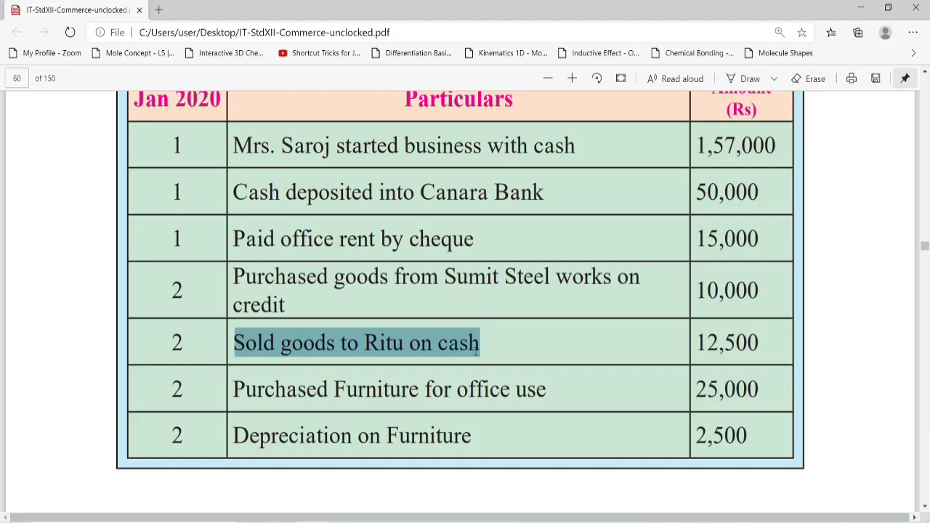
{"action": "left_click_drag", "start_coordinate": [695, 341], "coordinate": [757, 343]}
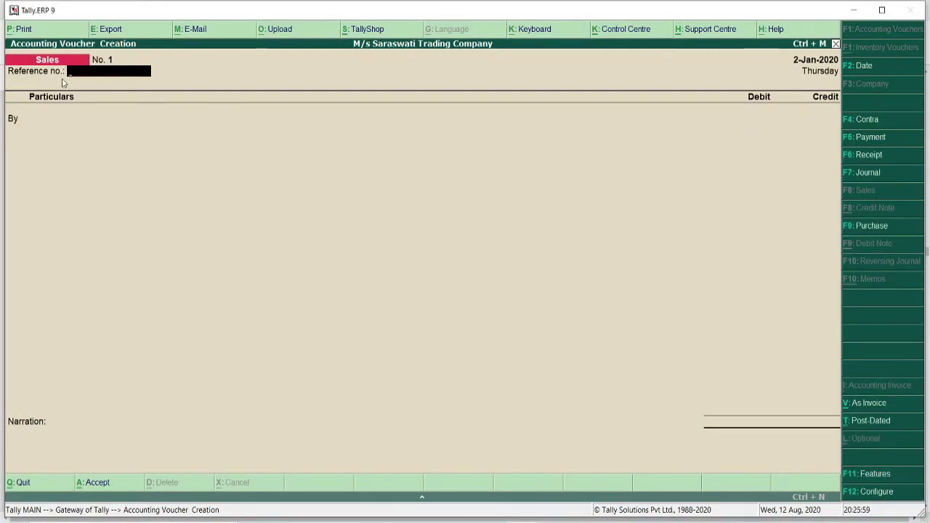
- Debit Cash 12,500 on the 2-Jan-2020 Sales voucher and start a new credit-side ledger
{"action": "type", "text": "1"}
{"action": "key", "text": "Return"}
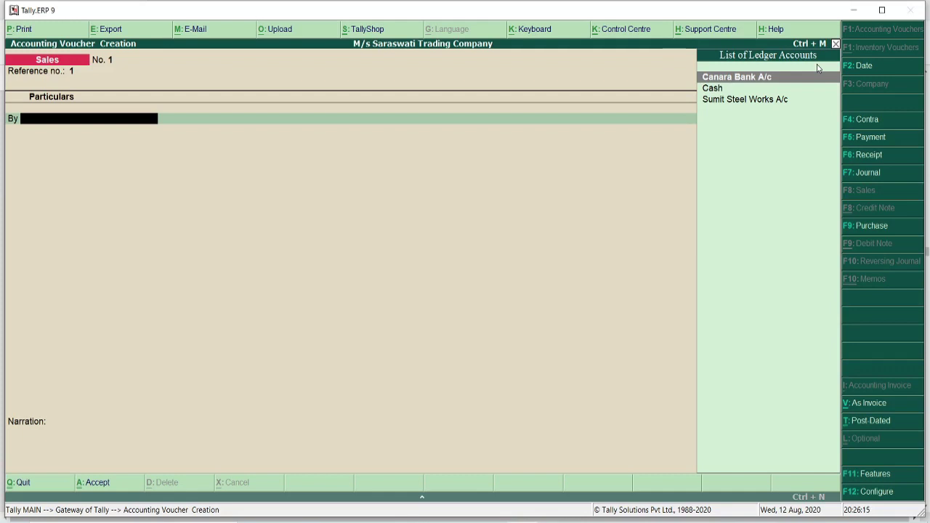
{"action": "key", "text": "Down"}
{"action": "key", "text": "Return"}
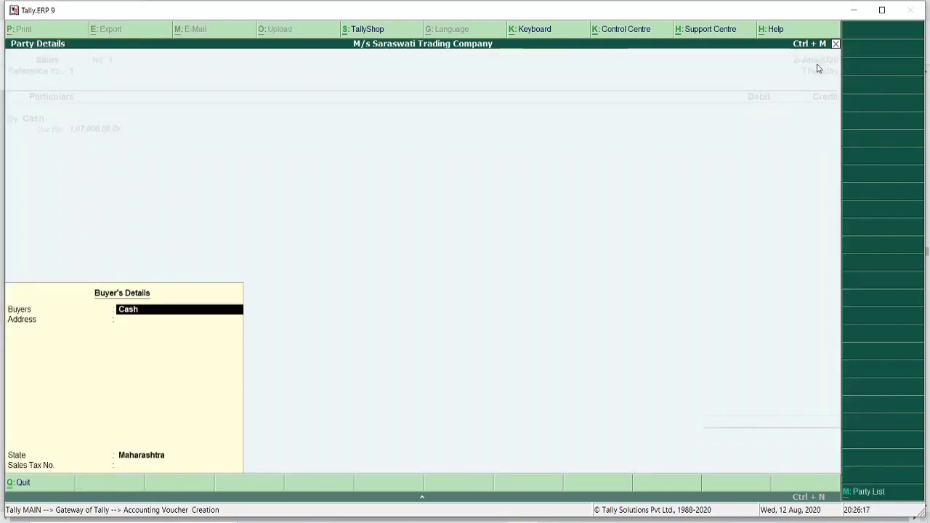
{"action": "key", "text": "Return"}
{"action": "key", "text": "Return"}
{"action": "key", "text": "Return"}
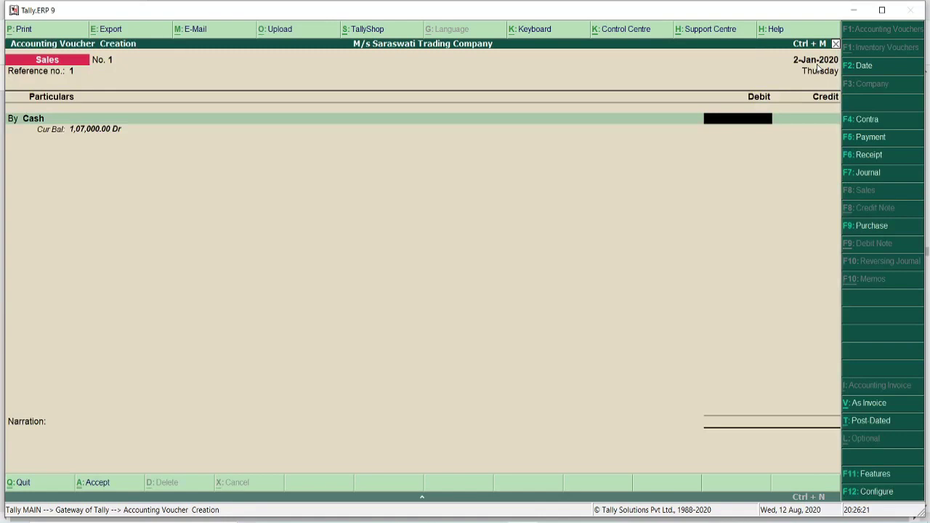
{"action": "type", "text": "12500"}
{"action": "key", "text": "Return"}
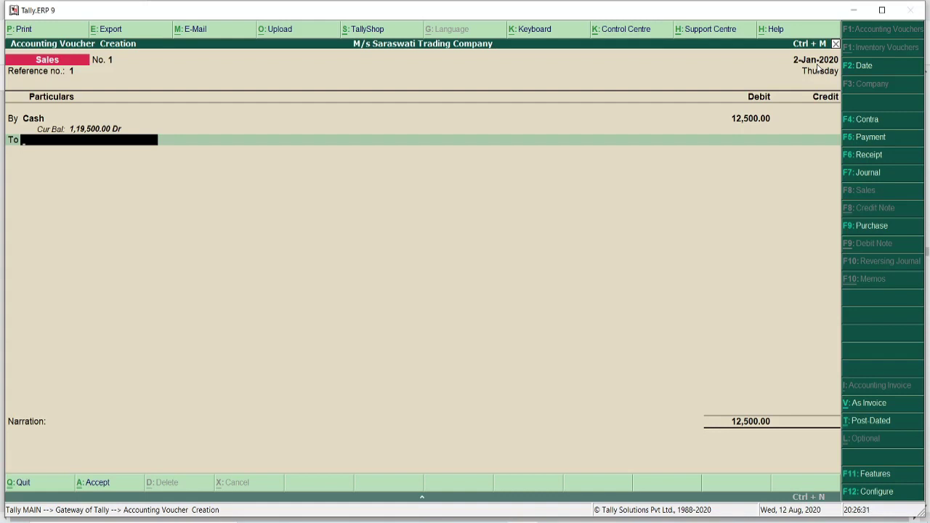
{"action": "key", "text": "alt+c"}
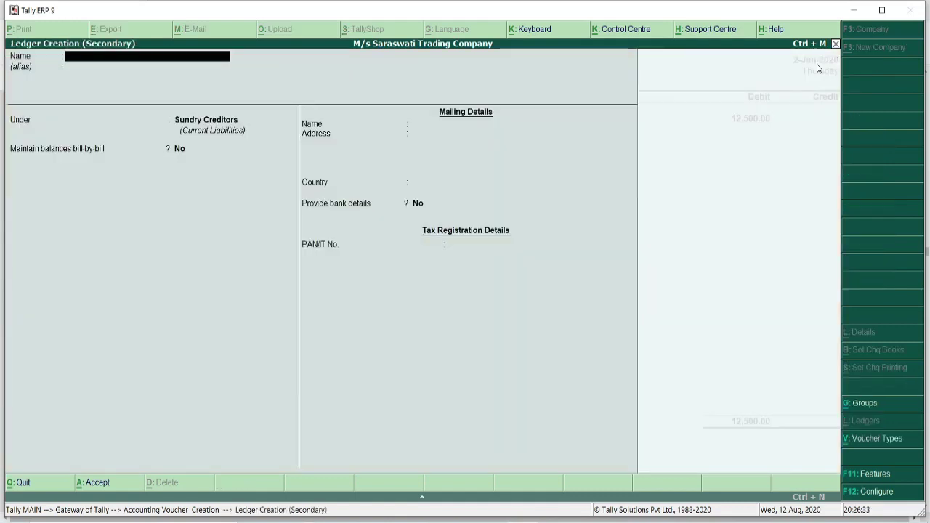
- Create the Sales A/c ledger under the Sales Accounts group
{"action": "type", "text": "Sales A"}
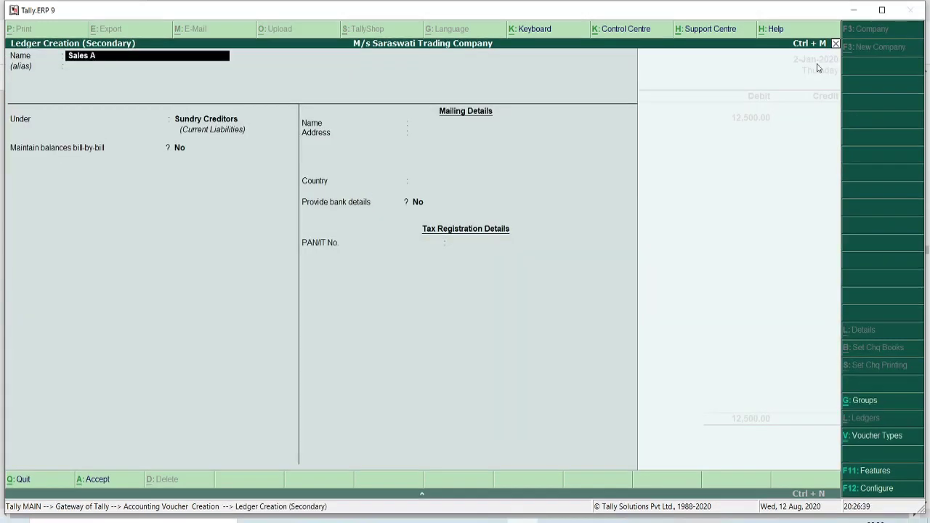
{"action": "type", "text": "/c"}
{"action": "key", "text": "Return"}
{"action": "key", "text": "Return"}
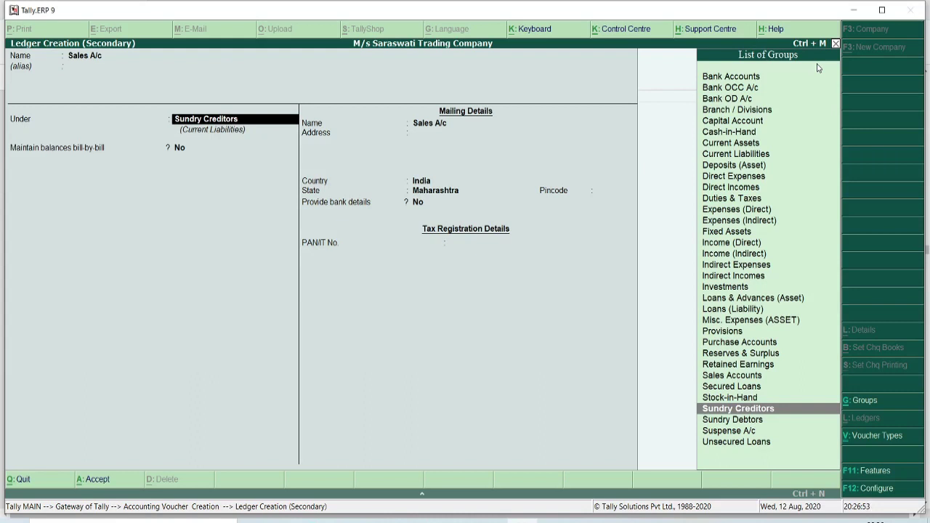
{"action": "type", "text": "S"}
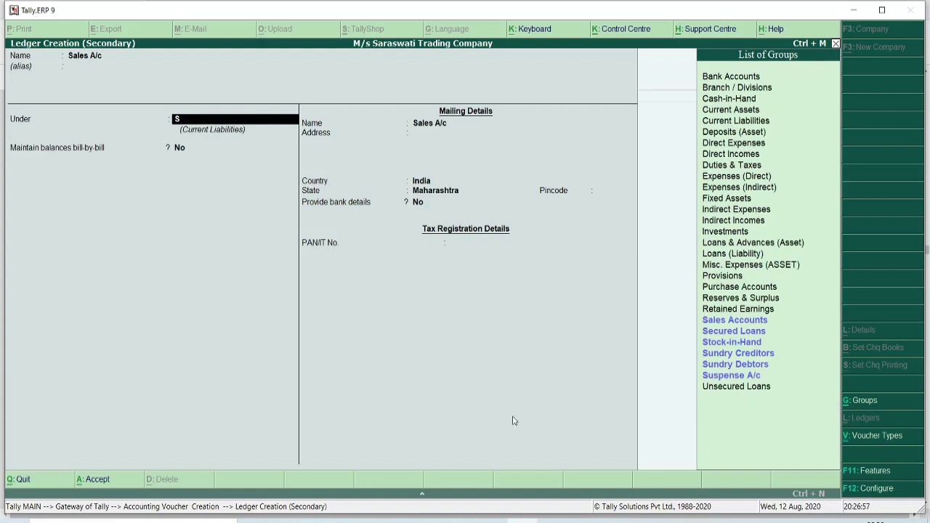
{"action": "left_click", "coordinate": [739, 325]}
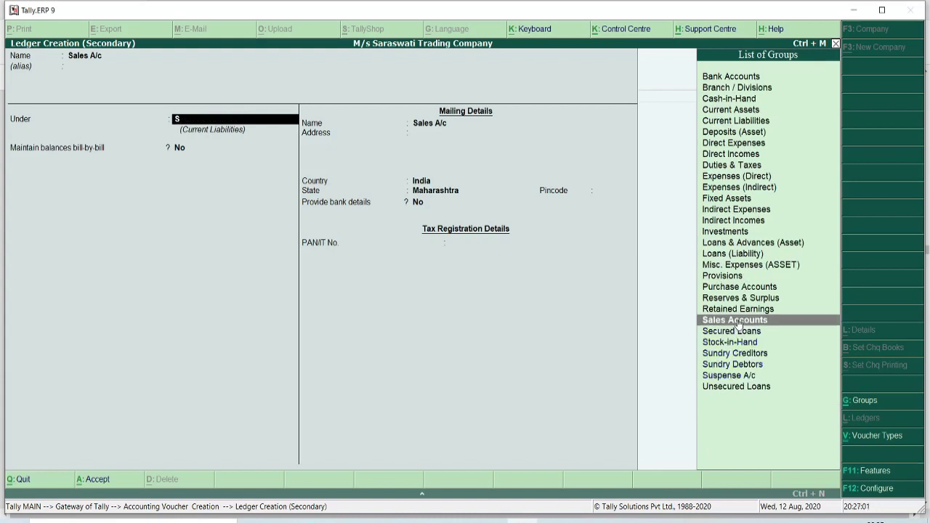
{"action": "key", "text": "Return"}
{"action": "key", "text": "Return"}
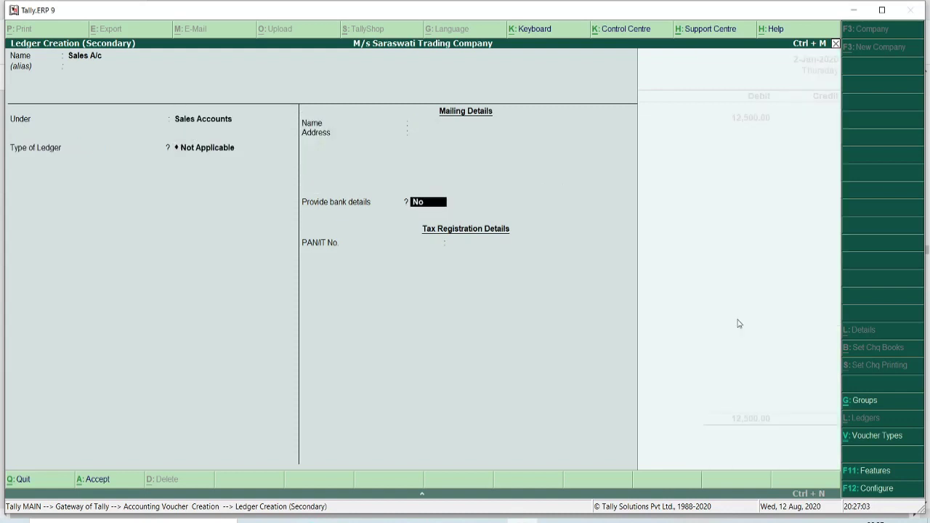
{"action": "key", "text": "Return"}
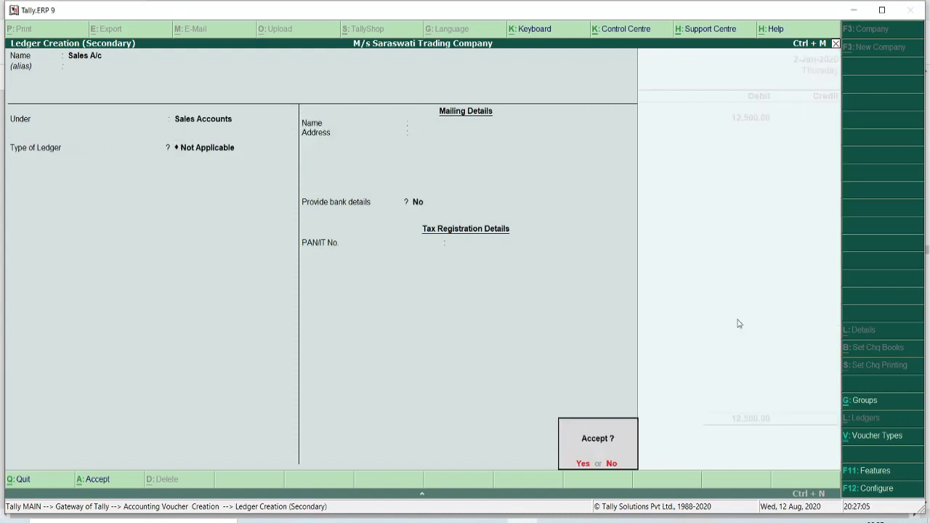
{"action": "key", "text": "Return"}
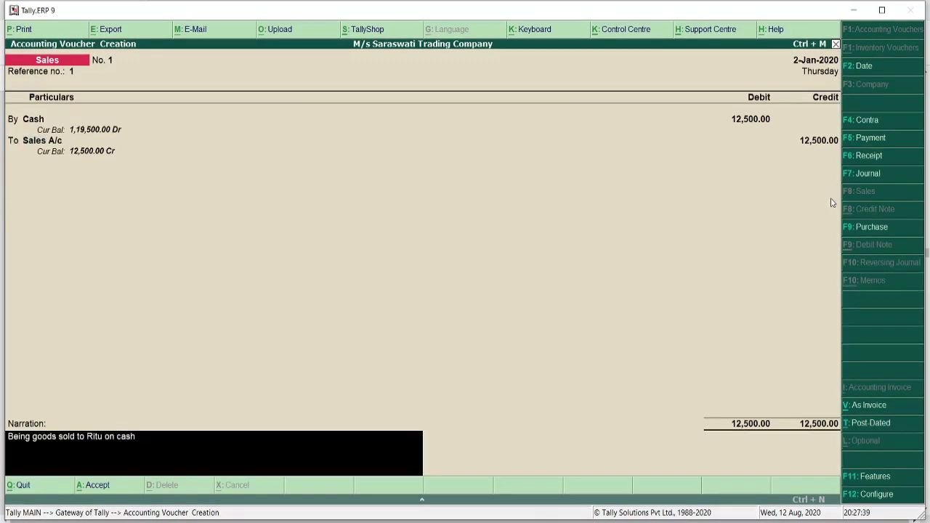
- Save the 12,500 cash sales voucher and switch to the transactions PDF
{"action": "key", "text": "Return"}
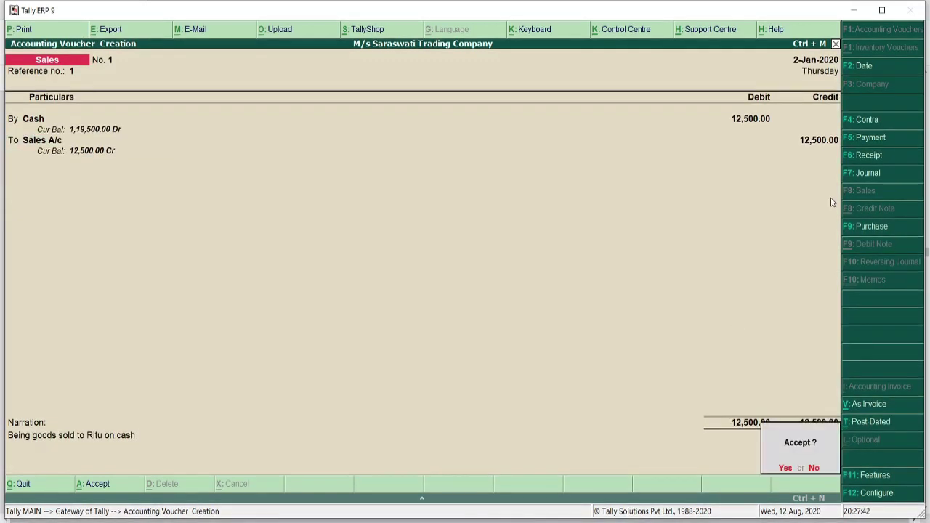
{"action": "key", "text": "Return"}
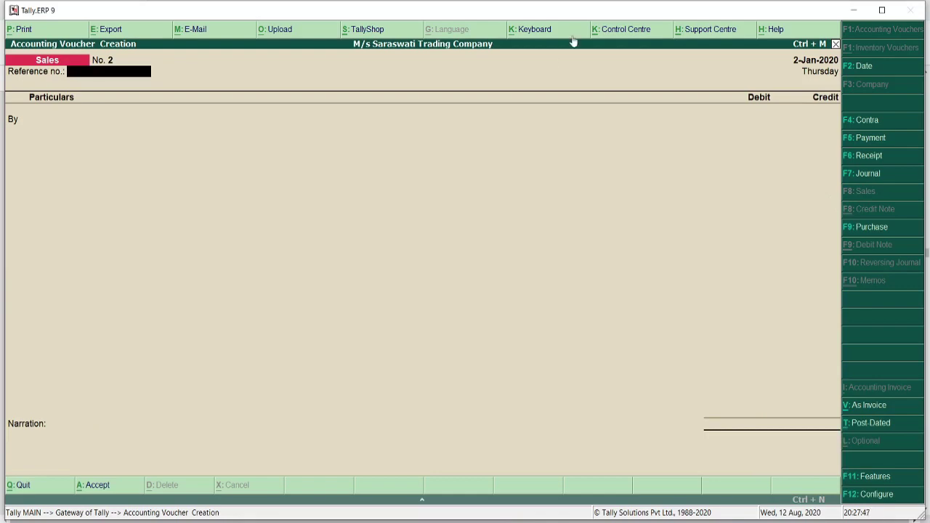
{"action": "key", "text": "alt+Tab"}
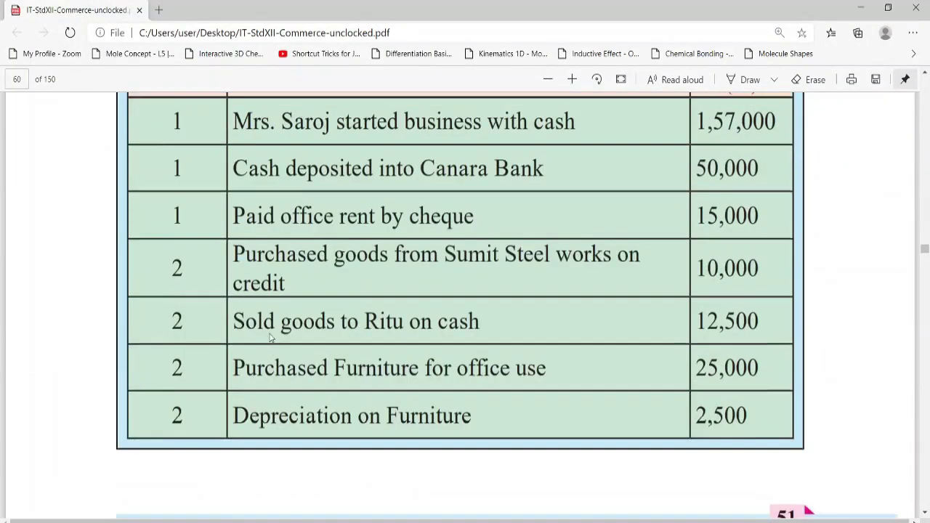
- Highlight 'Purchased Furniture for office use' in the PDF, then go back to Tally
{"action": "scroll", "coordinate": [269, 342], "scroll_direction": "up", "scroll_amount": 6}
{"action": "scroll", "coordinate": [269, 342], "scroll_direction": "down", "scroll_amount": 6}
{"action": "scroll", "coordinate": [269, 342], "scroll_direction": "down", "scroll_amount": 3}
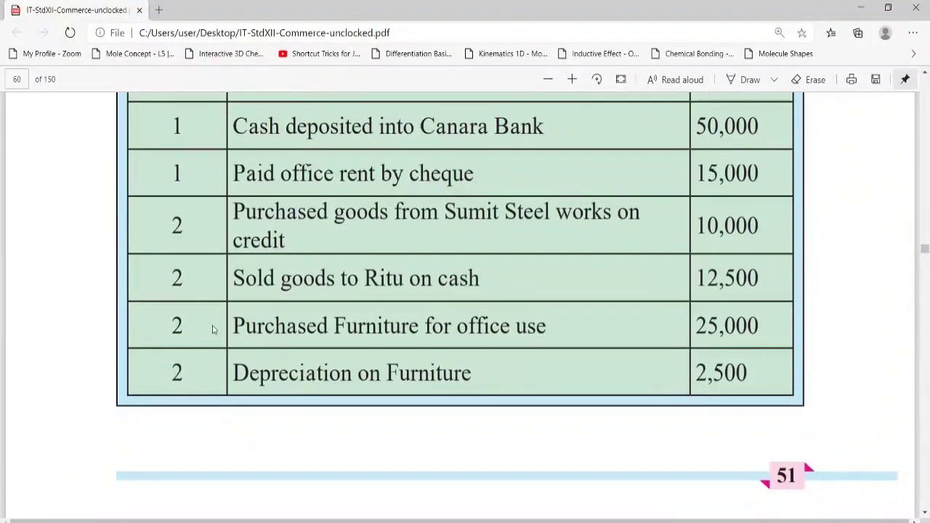
{"action": "left_click_drag", "start_coordinate": [236, 325], "coordinate": [553, 334]}
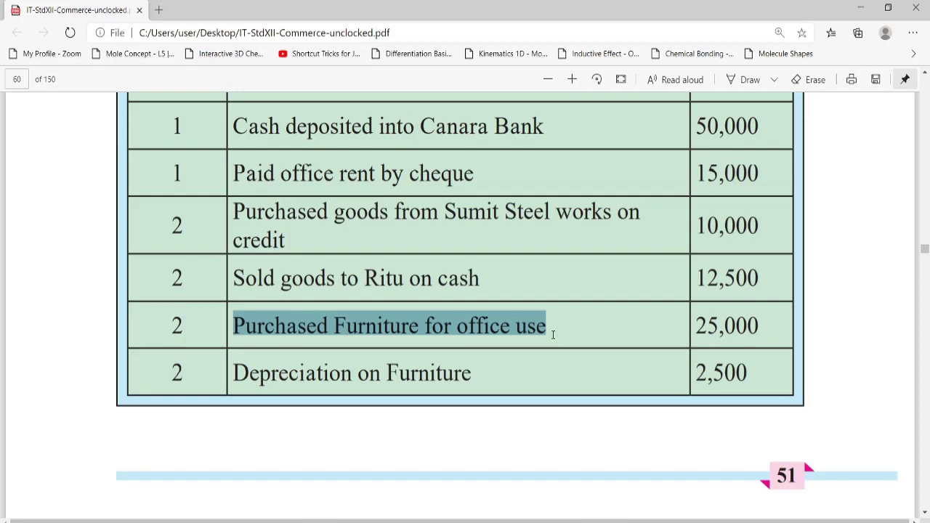
{"action": "key", "text": "alt+Tab"}
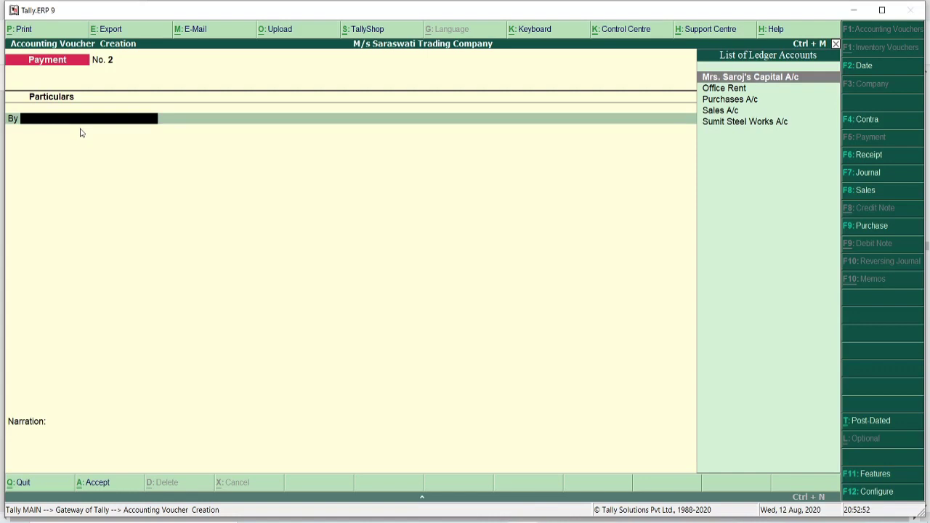
- Create a Furniture A/c ledger under Fixed Assets
{"action": "key", "text": "alt+c"}
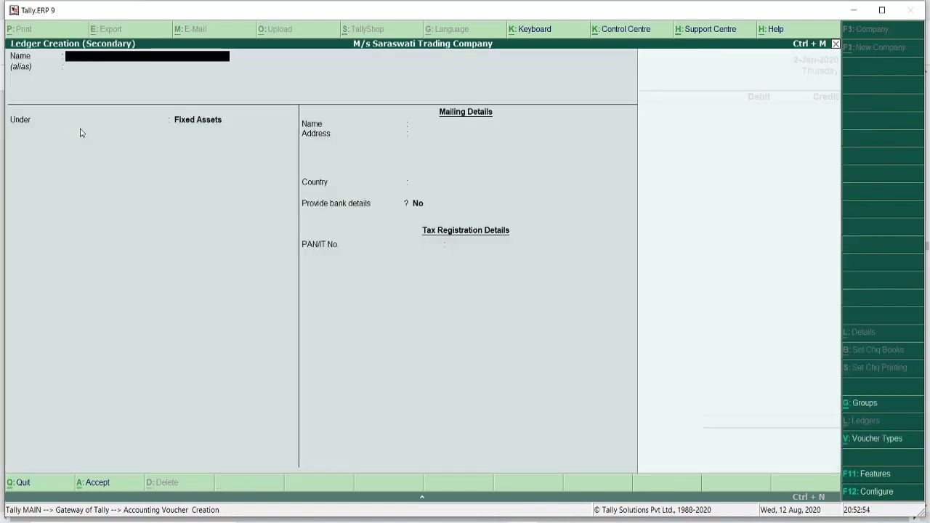
{"action": "type", "text": "Fu"}
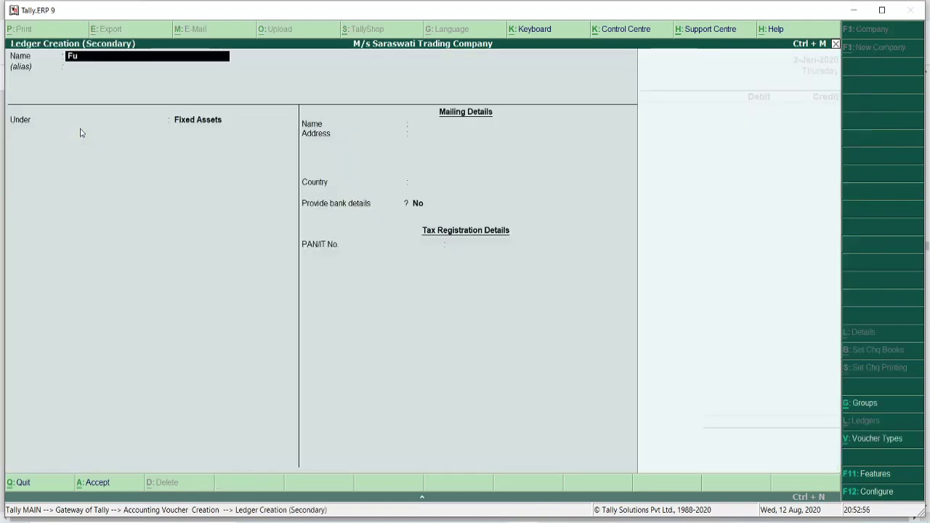
{"action": "type", "text": "rniture A/c"}
{"action": "key", "text": "Return"}
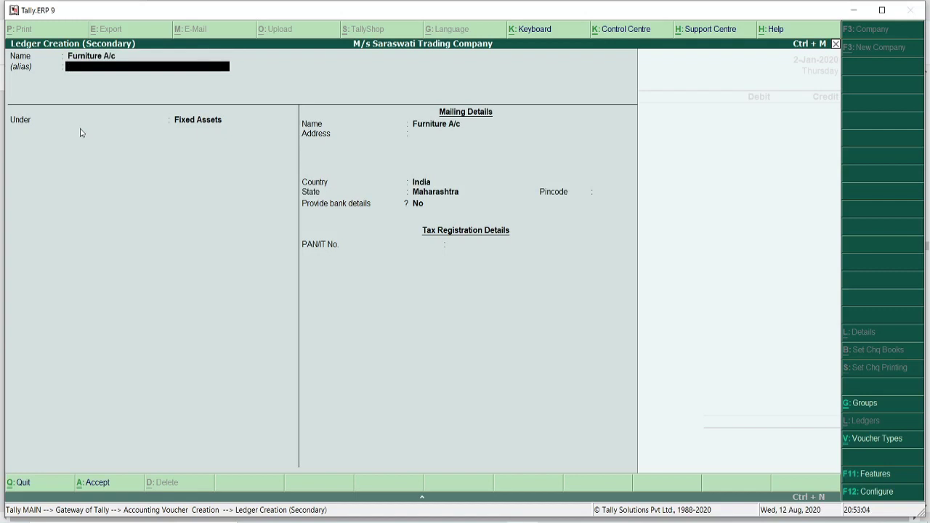
{"action": "key", "text": "Return"}
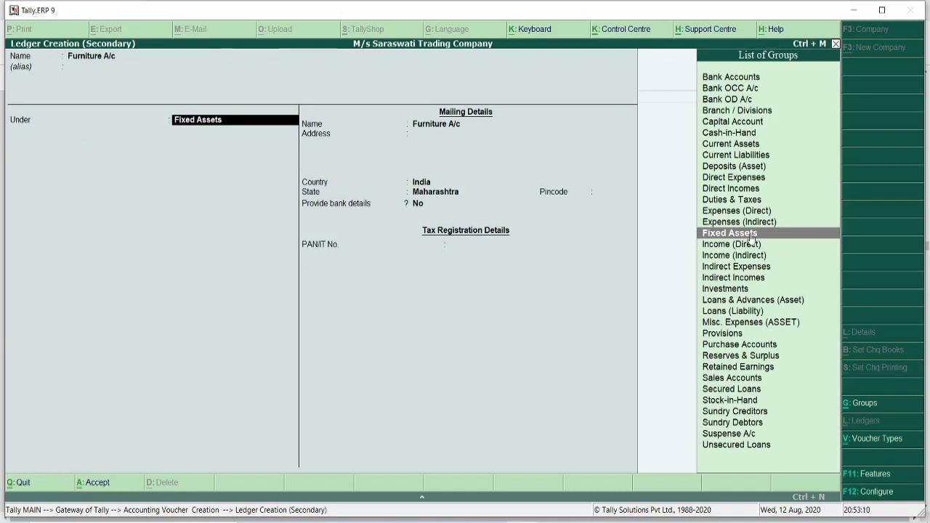
{"action": "key", "text": "Return"}
{"action": "key", "text": "Return"}
{"action": "key", "text": "Return"}
{"action": "key", "text": "Return"}
{"action": "key", "text": "Return"}
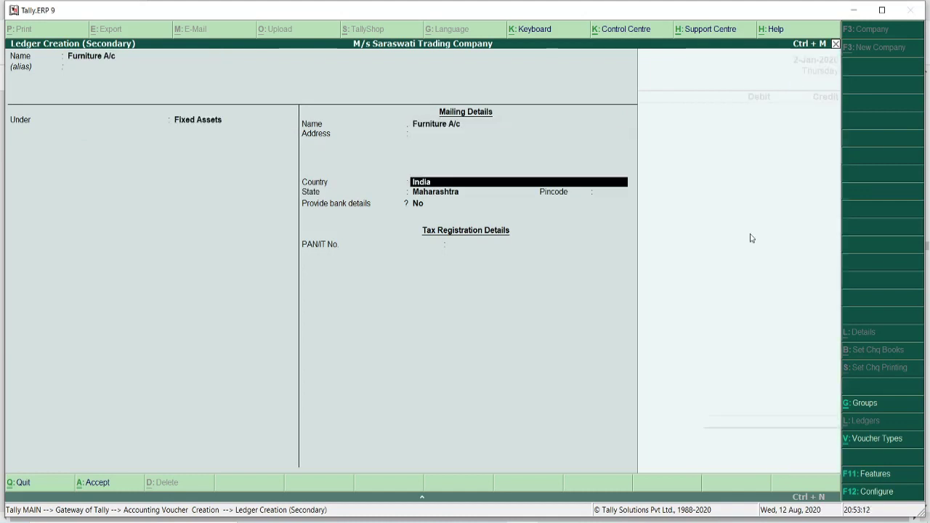
{"action": "key", "text": "Return"}
{"action": "key", "text": "Return"}
{"action": "key", "text": "Return"}
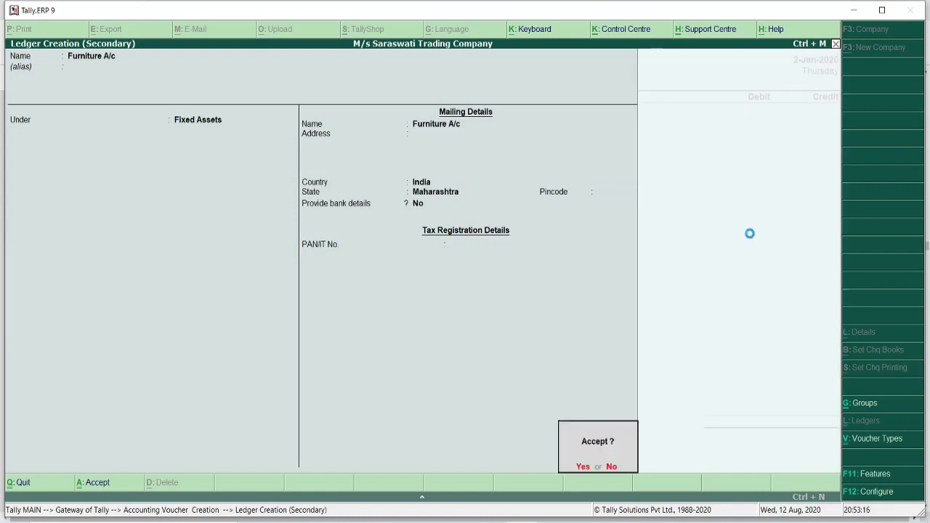
{"action": "key", "text": "Return"}
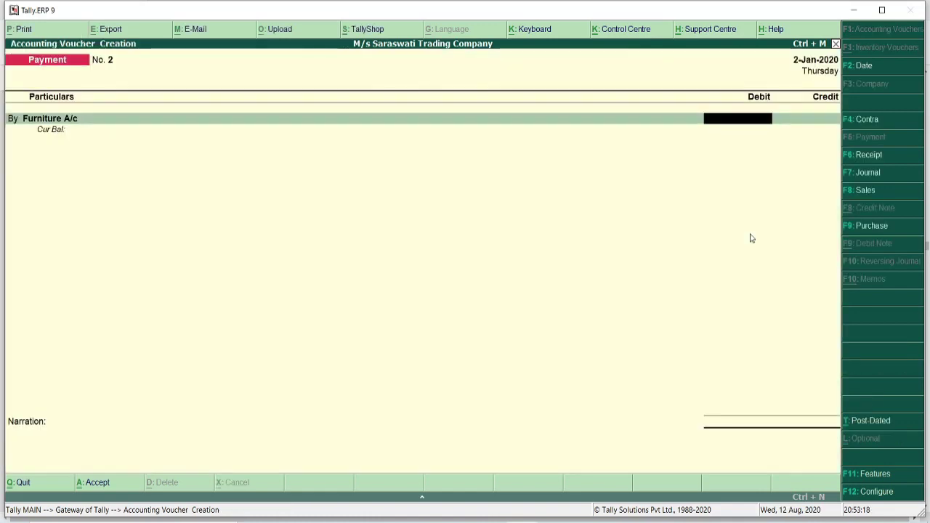
- Debit Furniture A/c 25,000, credit Cash, save the payment voucher, and switch to the PDF
{"action": "type", "text": "25000"}
{"action": "key", "text": "Return"}
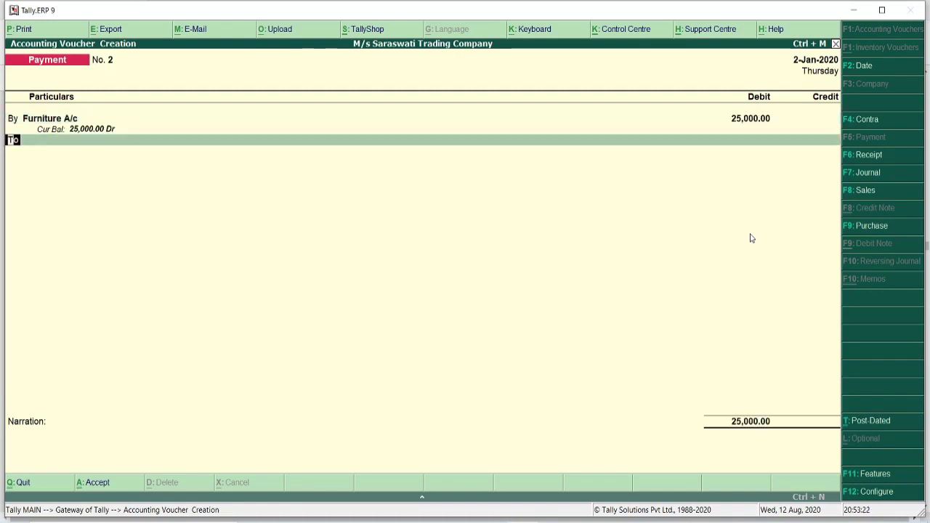
{"action": "key", "text": "Return"}
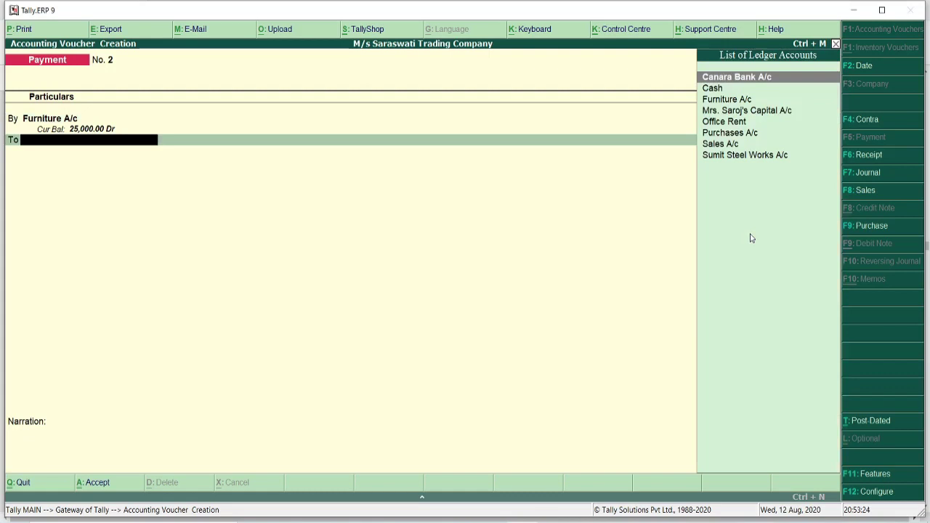
{"action": "type", "text": "Cash"}
{"action": "key", "text": "Return"}
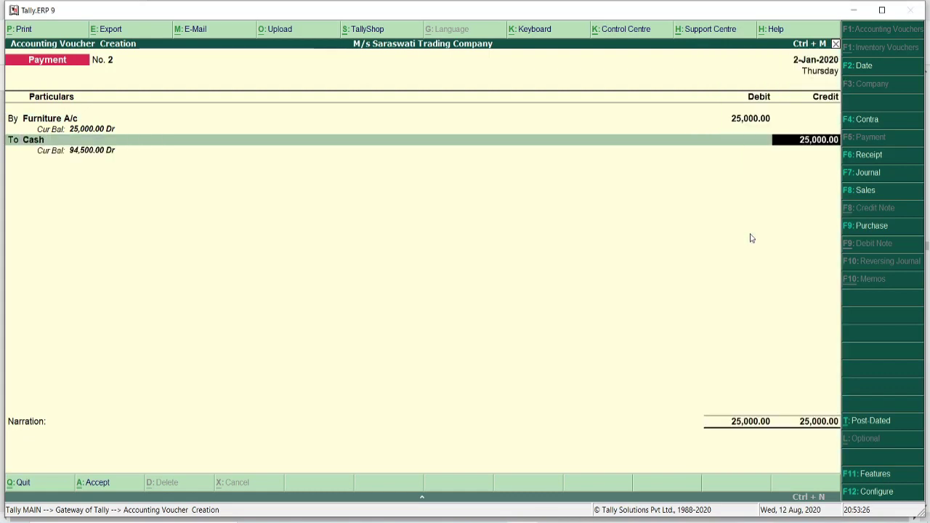
{"action": "key", "text": "Return"}
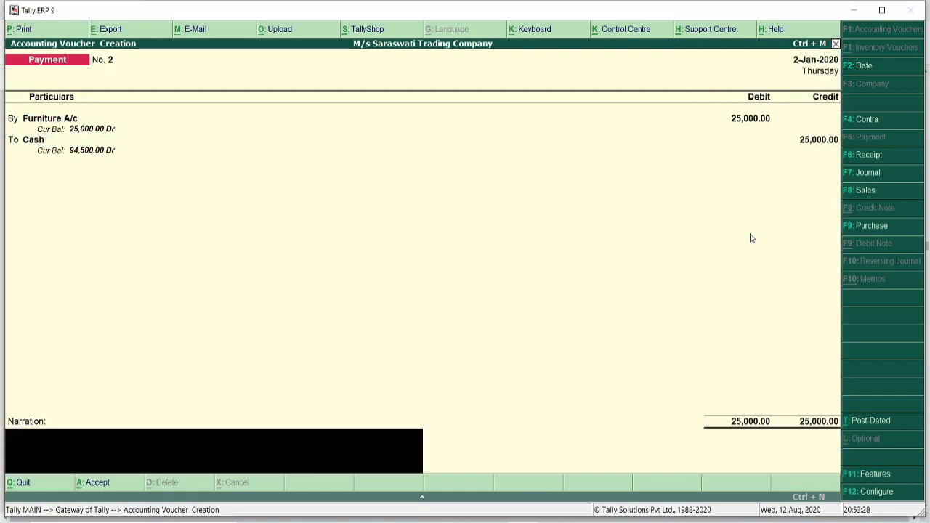
{"action": "key", "text": "Return"}
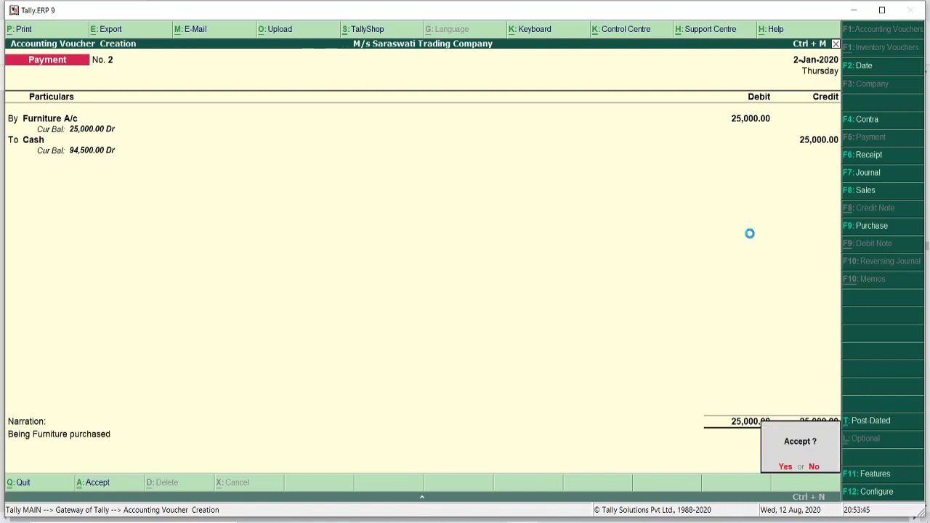
{"action": "key", "text": "Return"}
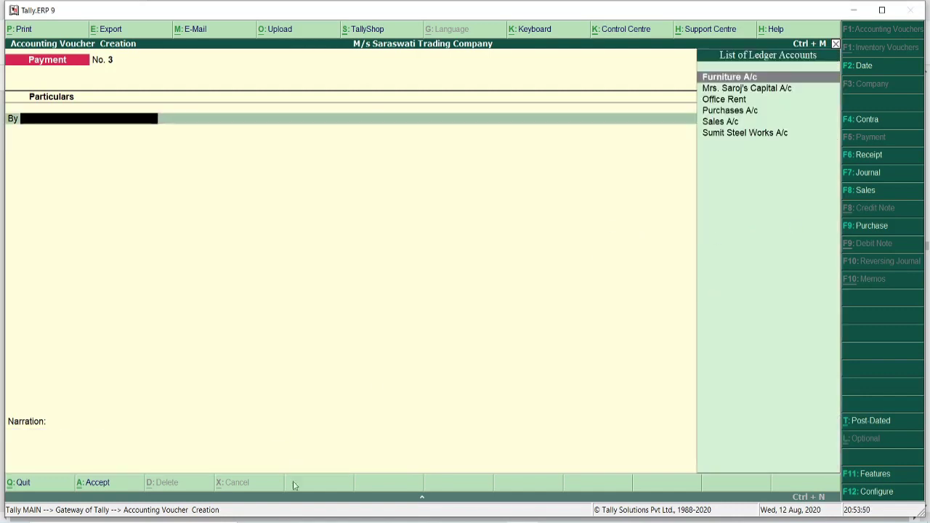
{"action": "left_click", "coordinate": [291, 521]}
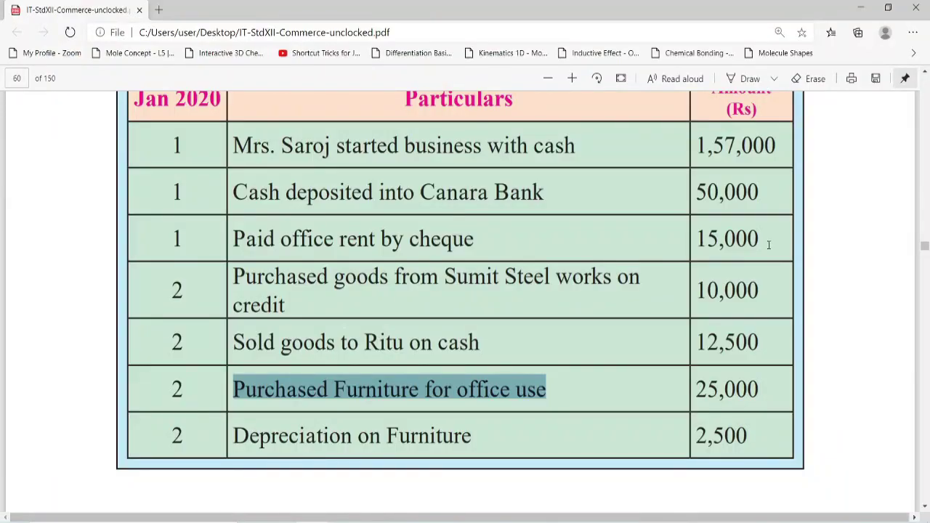
- Highlight Purchases and Furniture A/c in the textbook's journal table, then return to Tally
{"action": "scroll", "coordinate": [166, 354], "scroll_direction": "down", "scroll_amount": 15}
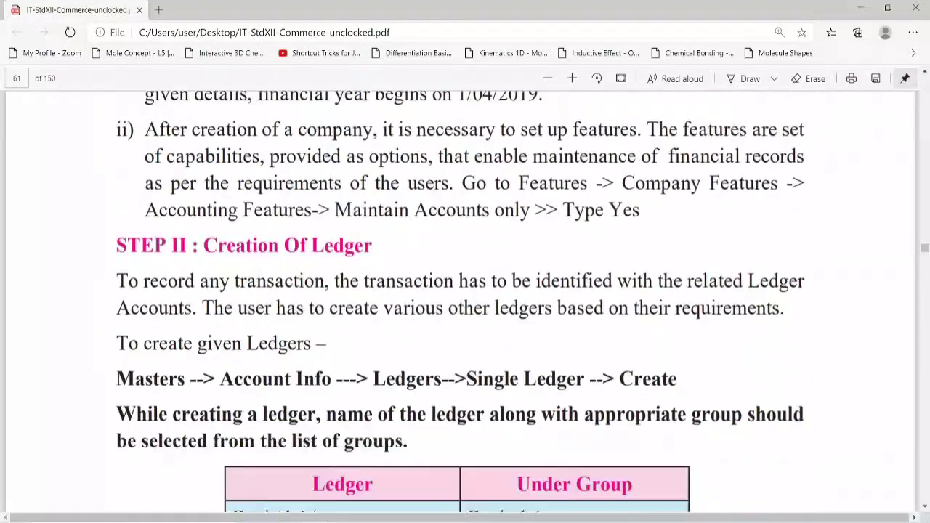
{"action": "scroll", "coordinate": [185, 342], "scroll_direction": "down", "scroll_amount": 20}
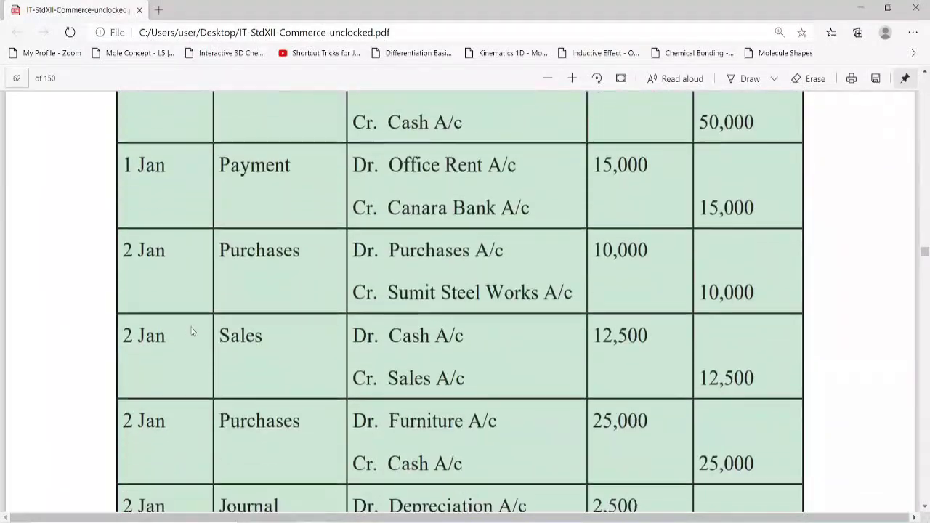
{"action": "scroll", "coordinate": [218, 356], "scroll_direction": "down", "scroll_amount": 3}
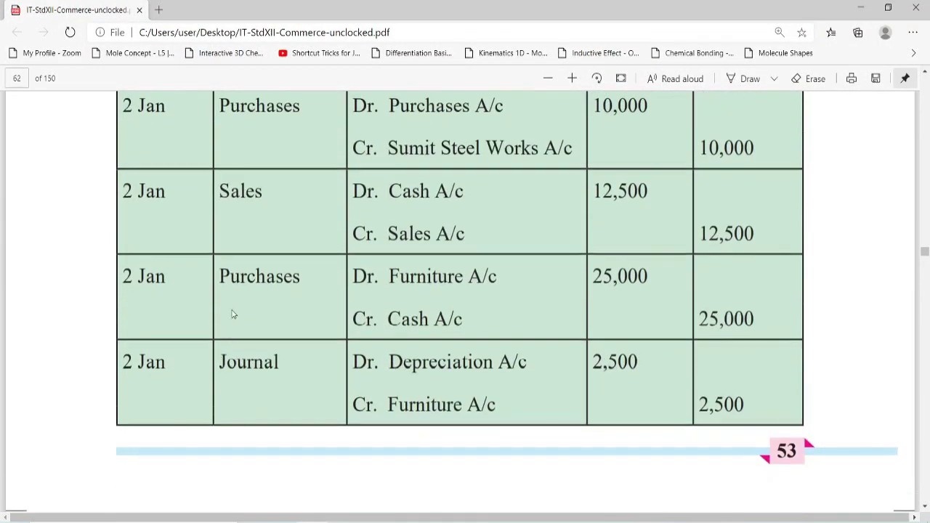
{"action": "left_click_drag", "start_coordinate": [219, 273], "coordinate": [317, 284]}
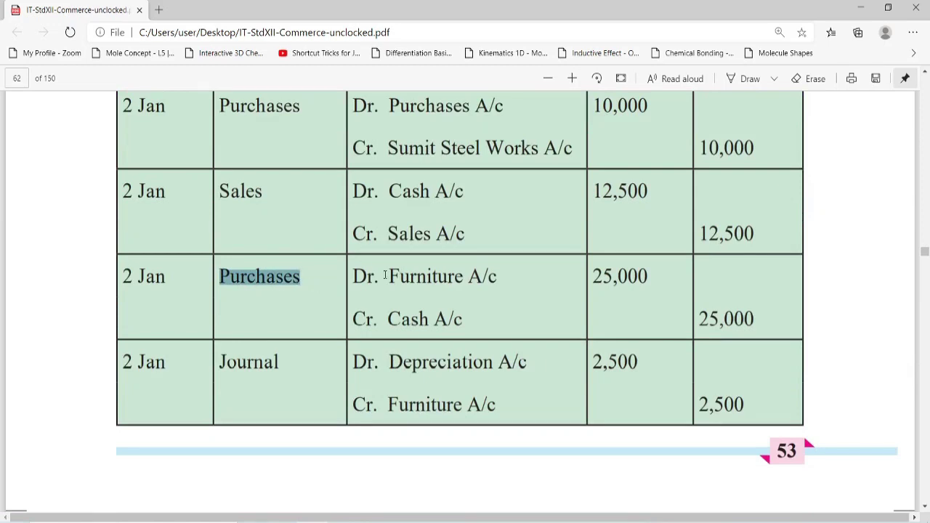
{"action": "left_click_drag", "start_coordinate": [389, 276], "coordinate": [497, 279]}
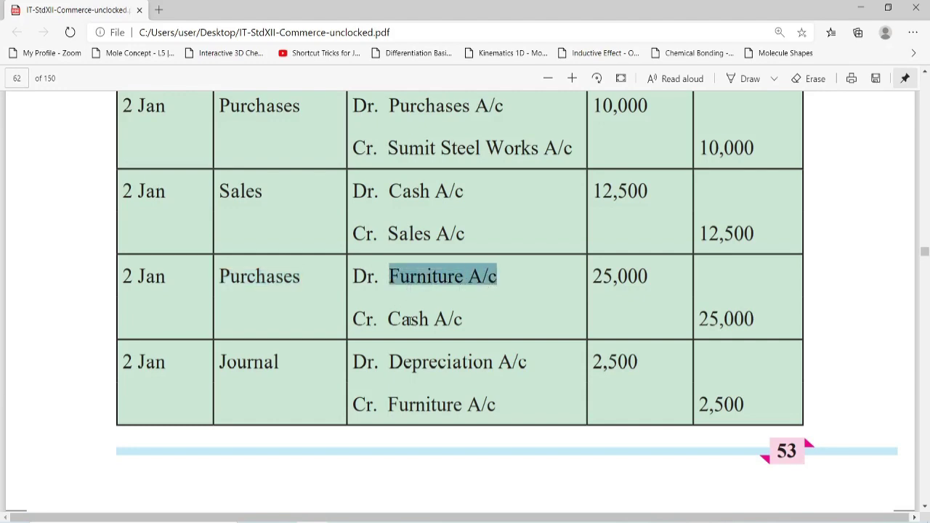
{"action": "scroll", "coordinate": [285, 312], "scroll_direction": "up", "scroll_amount": 15}
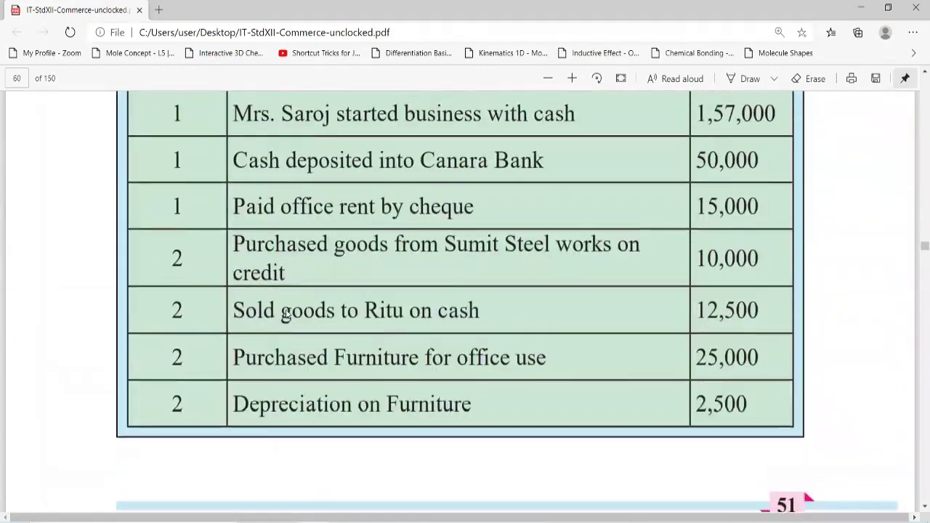
{"action": "scroll", "coordinate": [286, 312], "scroll_direction": "down", "scroll_amount": 2}
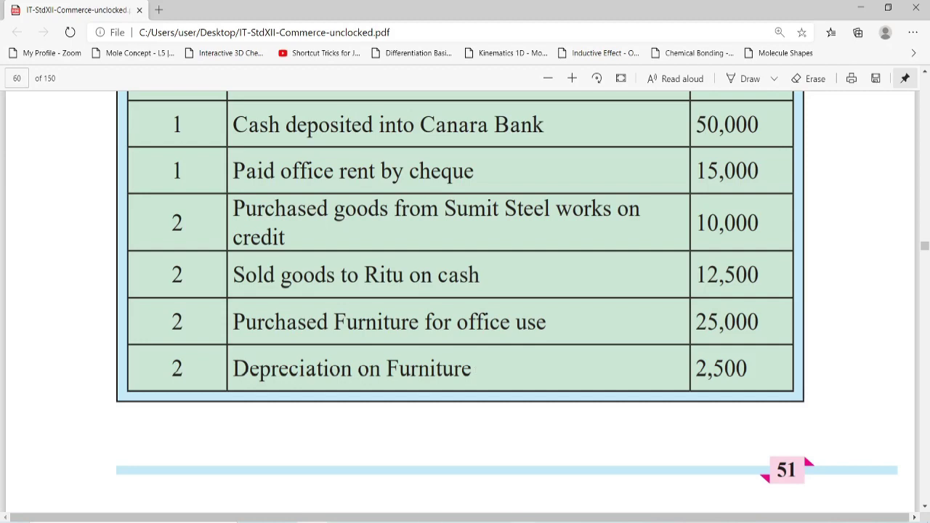
{"action": "mouse_move", "coordinate": [522, 520]}
{"action": "left_click", "coordinate": [521, 483]}
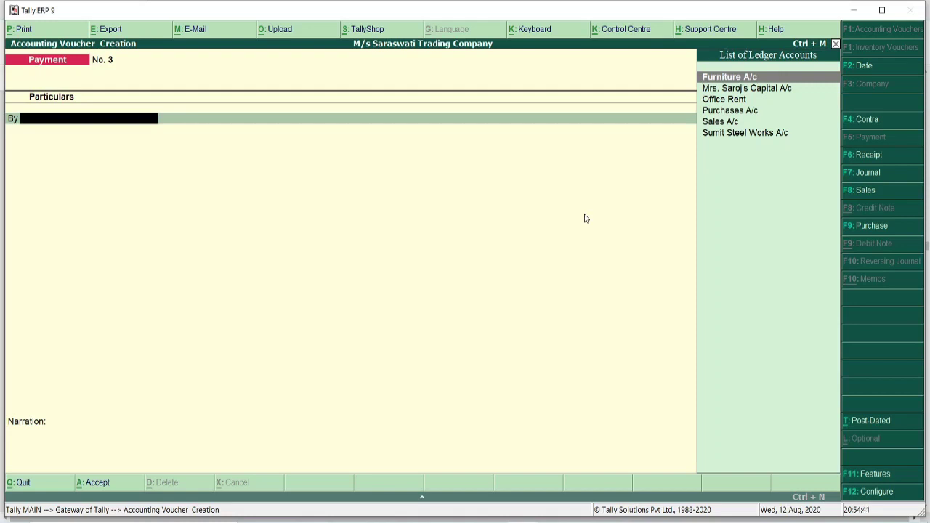
- Abandon the blank Payment voucher and open single ledger creation under Accounts Info
{"action": "key", "text": "Escape"}
{"action": "key", "text": "y"}
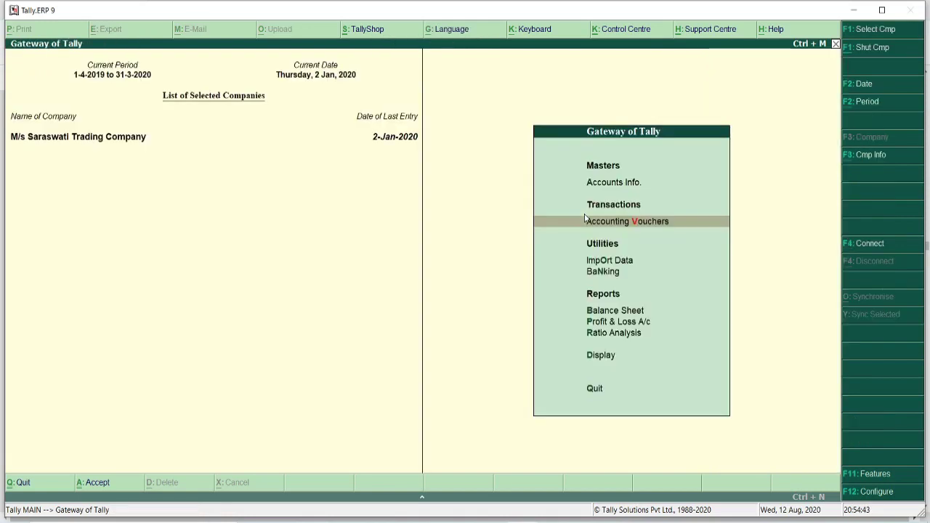
{"action": "key", "text": "Up"}
{"action": "key", "text": "Return"}
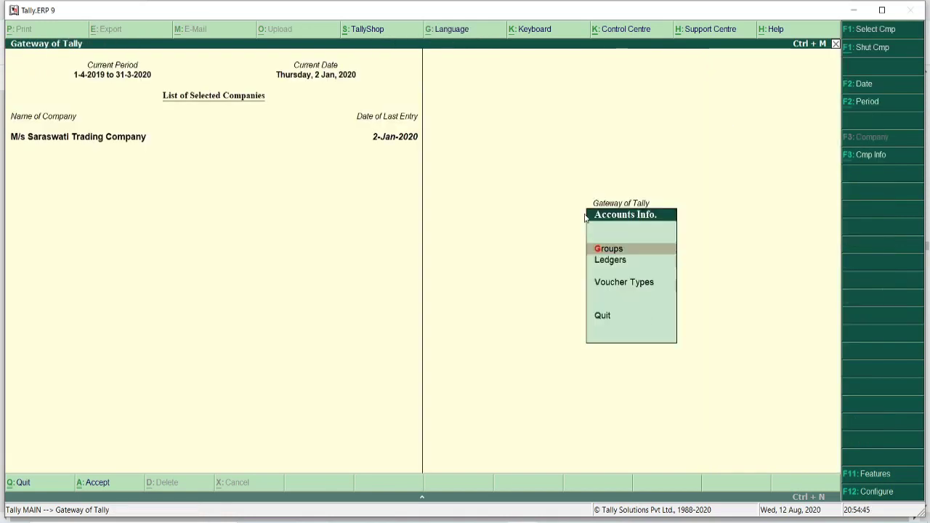
{"action": "key", "text": "Down"}
{"action": "key", "text": "Return"}
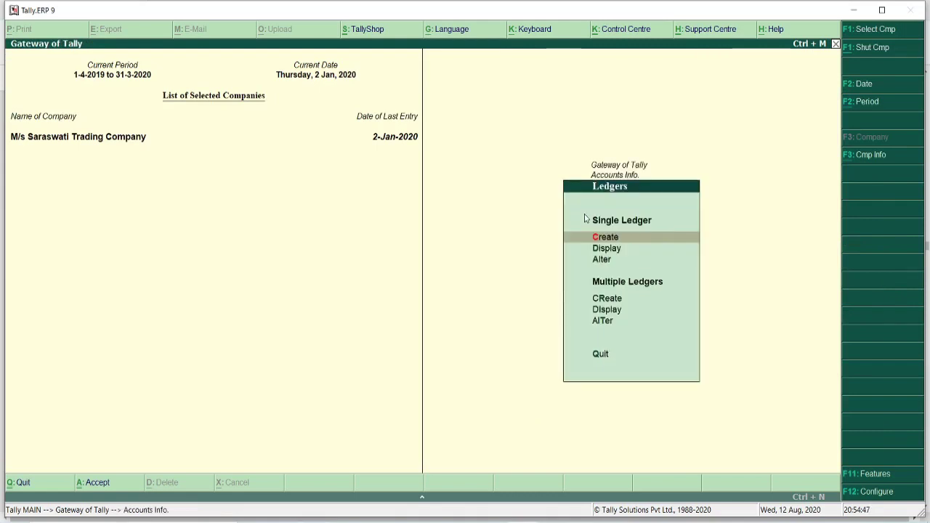
{"action": "key", "text": "Return"}
- Create the 'Depreciation On Furniture' ledger under Indirect Expenses
{"action": "type", "text": "De"}
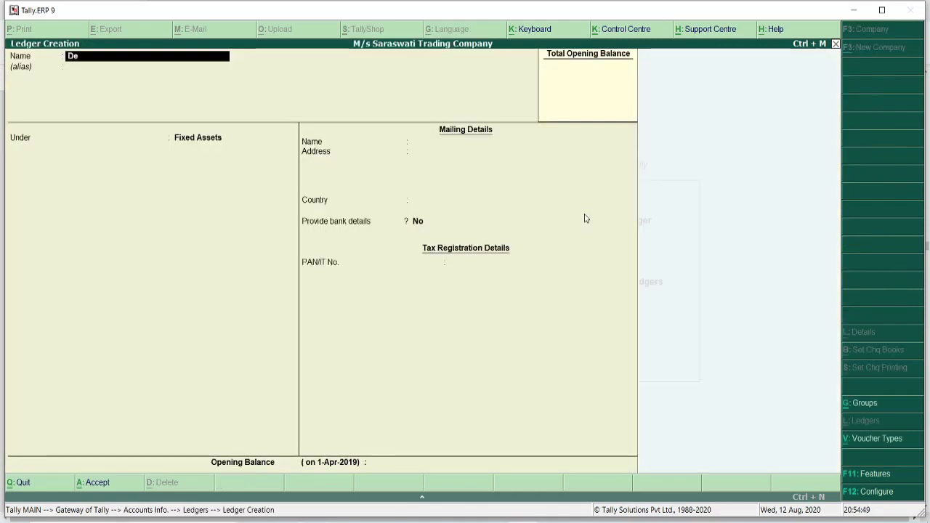
{"action": "type", "text": "preciati"}
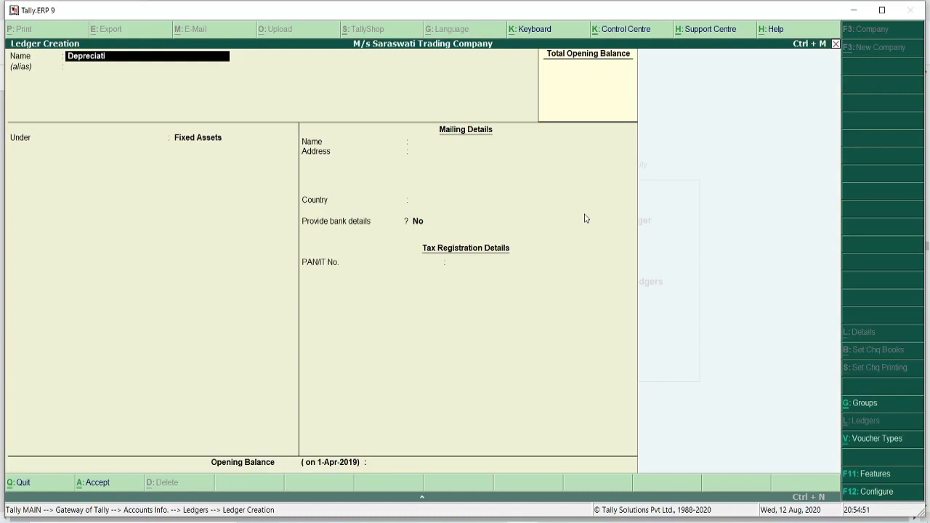
{"action": "type", "text": "on On Furniture"}
{"action": "key", "text": "Return"}
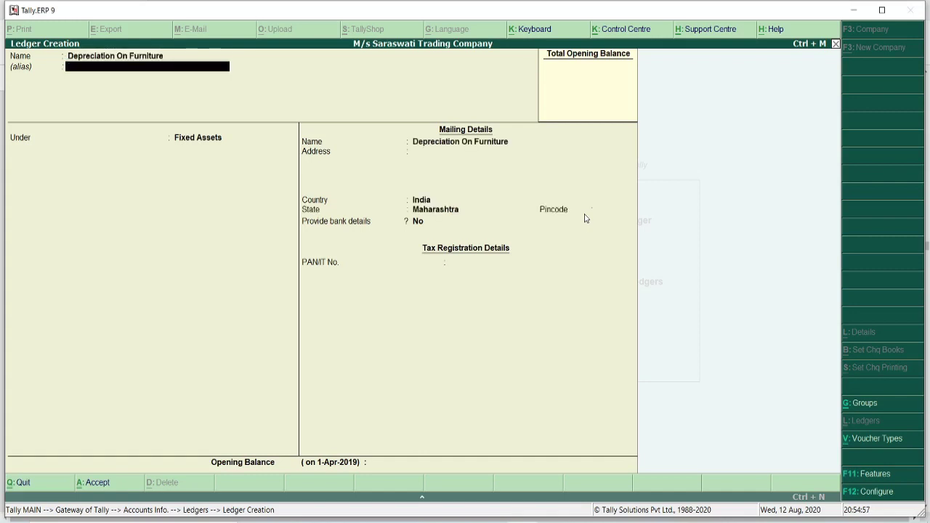
{"action": "key", "text": "Return"}
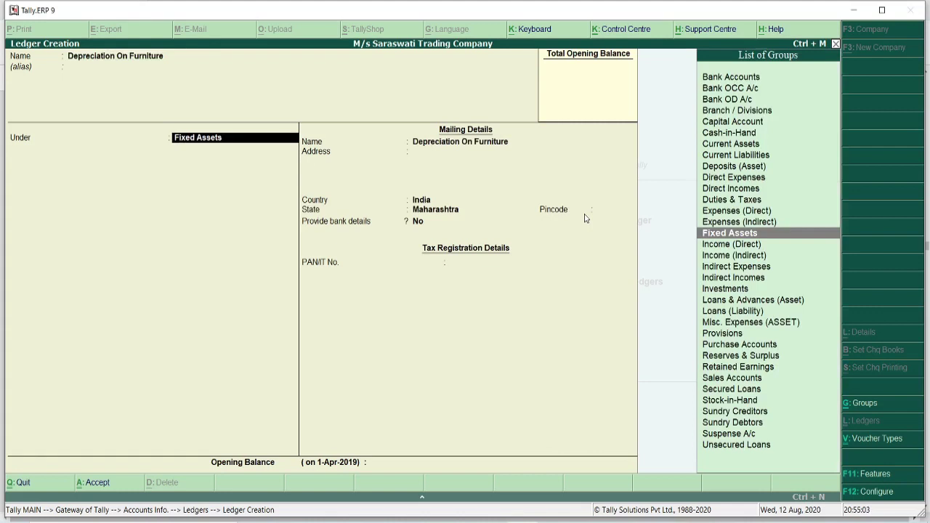
{"action": "type", "text": "I"}
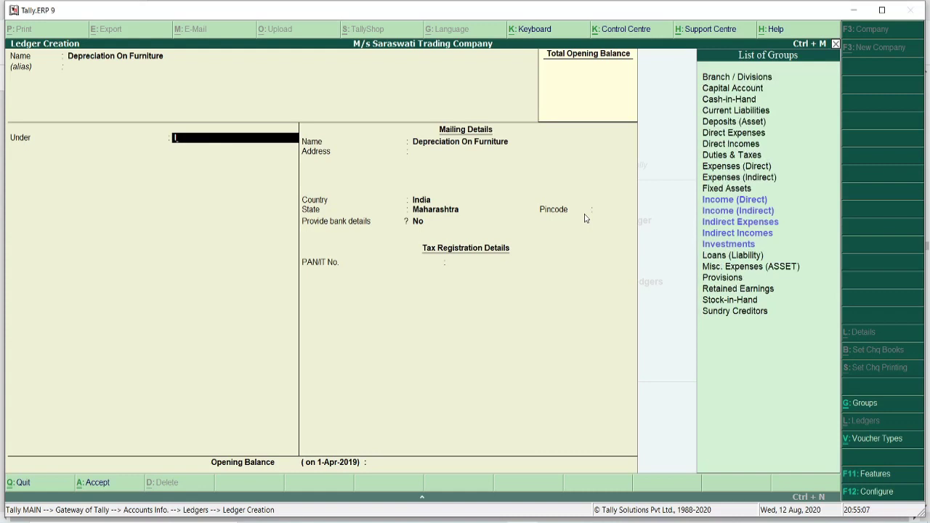
{"action": "left_click", "coordinate": [753, 222]}
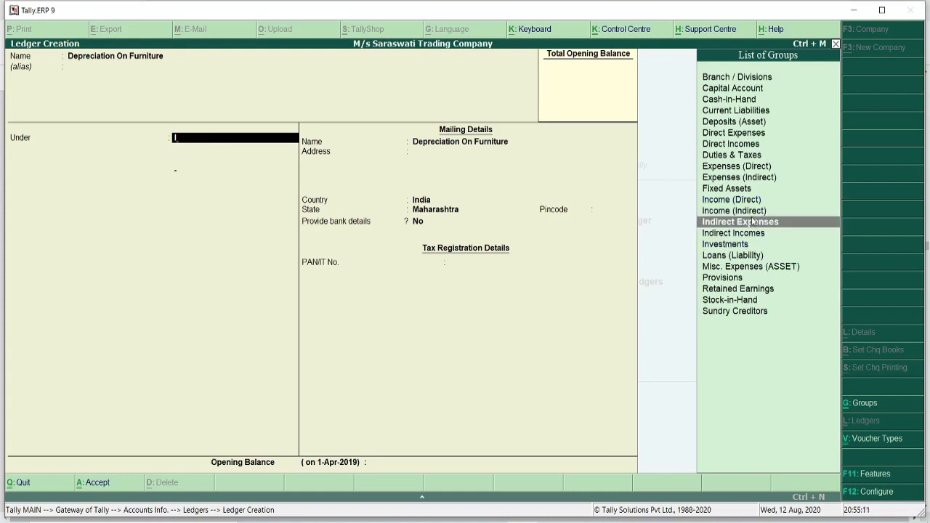
{"action": "left_click", "coordinate": [752, 222]}
{"action": "key", "text": "Return"}
{"action": "key", "text": "Return"}
{"action": "key", "text": "Return"}
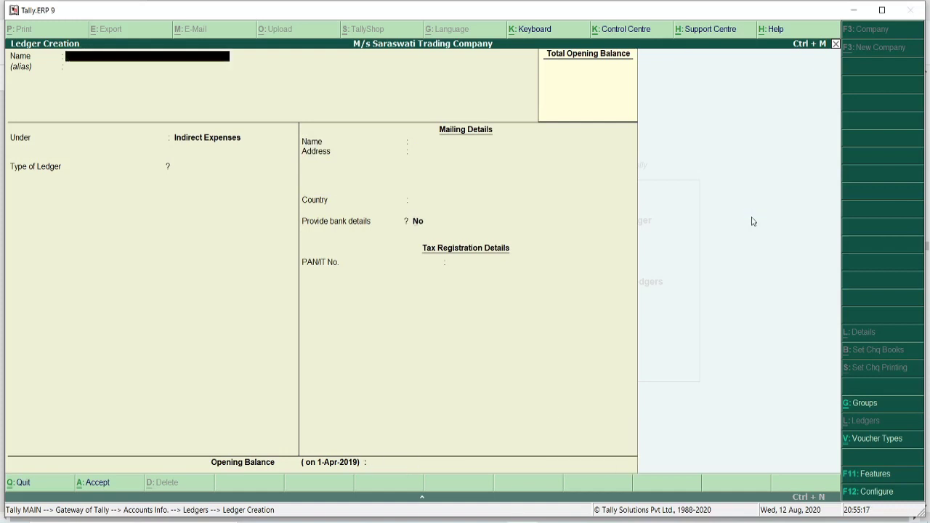
- Exit ledger creation back to the Gateway of Tally
{"action": "key", "text": "Escape"}
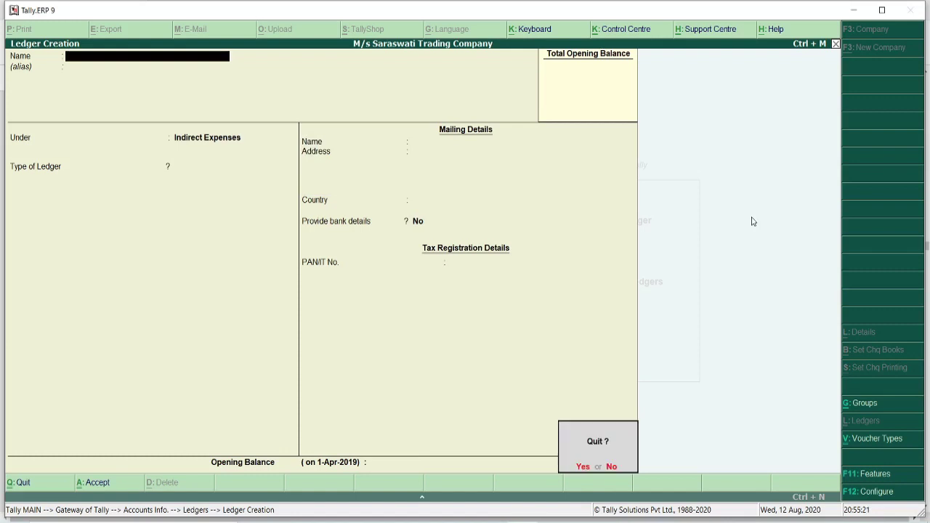
{"action": "key", "text": "y"}
{"action": "key", "text": "Escape"}
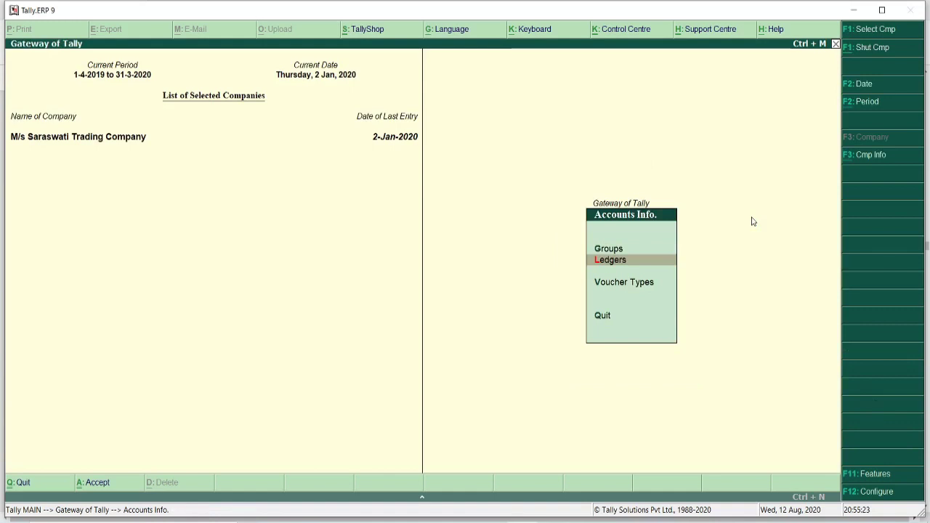
{"action": "key", "text": "Escape"}
- Start a Journal voucher debiting Depreciation On Furniture for 2,500
{"action": "key", "text": "Down"}
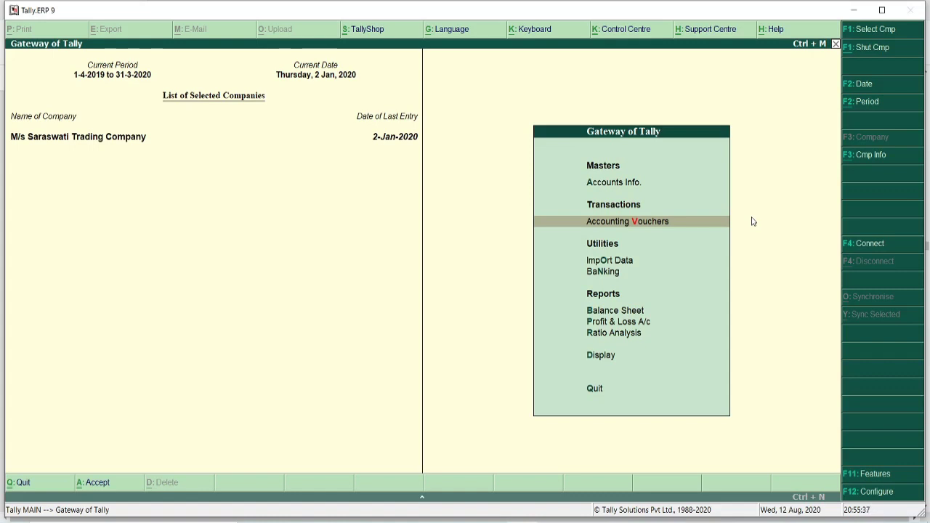
{"action": "key", "text": "Return"}
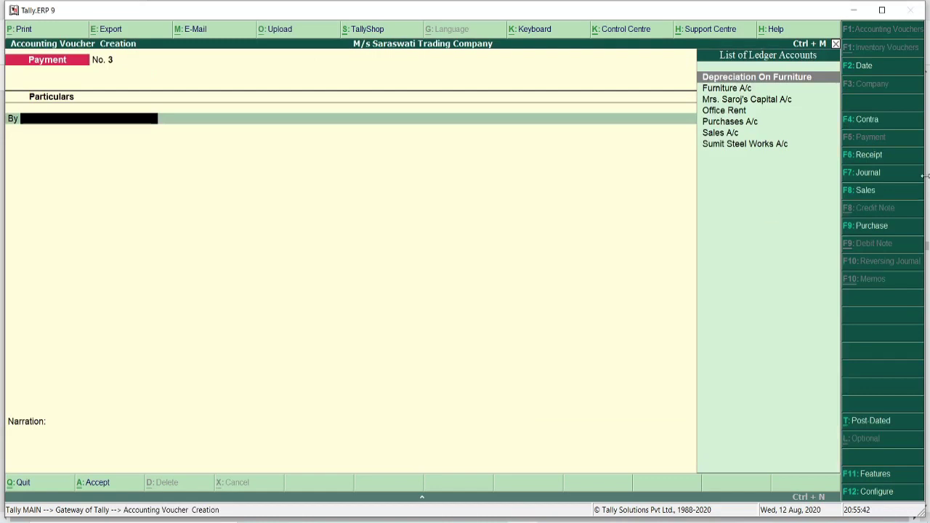
{"action": "left_click", "coordinate": [863, 172]}
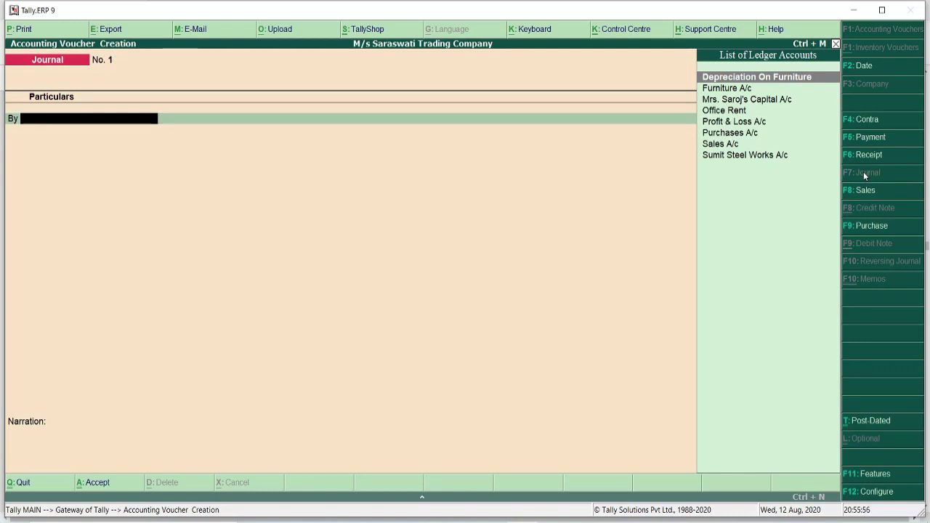
{"action": "left_click", "coordinate": [740, 78]}
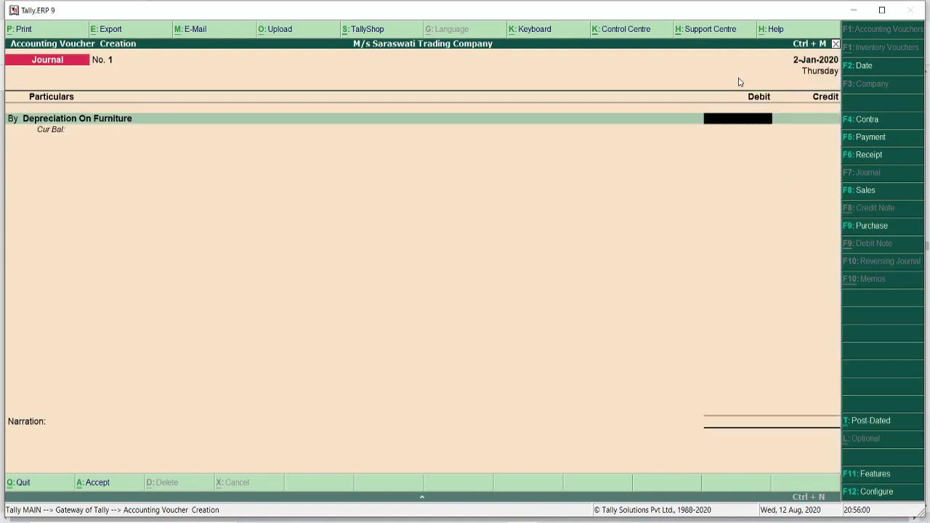
{"action": "type", "text": "2500"}
{"action": "key", "text": "Return"}
{"action": "key", "text": "Return"}
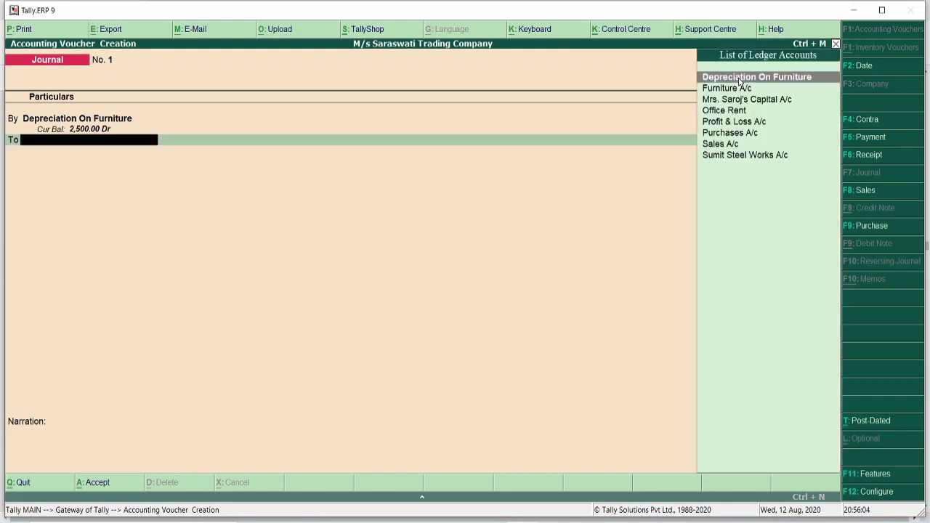
- Credit Furniture A/c 2,500, add narration 'Being Depreciation is done on furniture.' and save
{"action": "key", "text": "Down"}
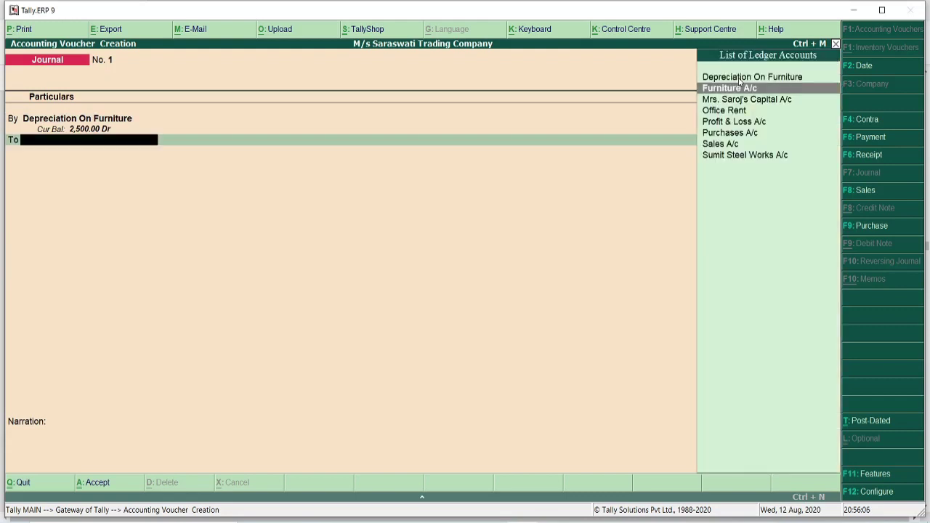
{"action": "key", "text": "Return"}
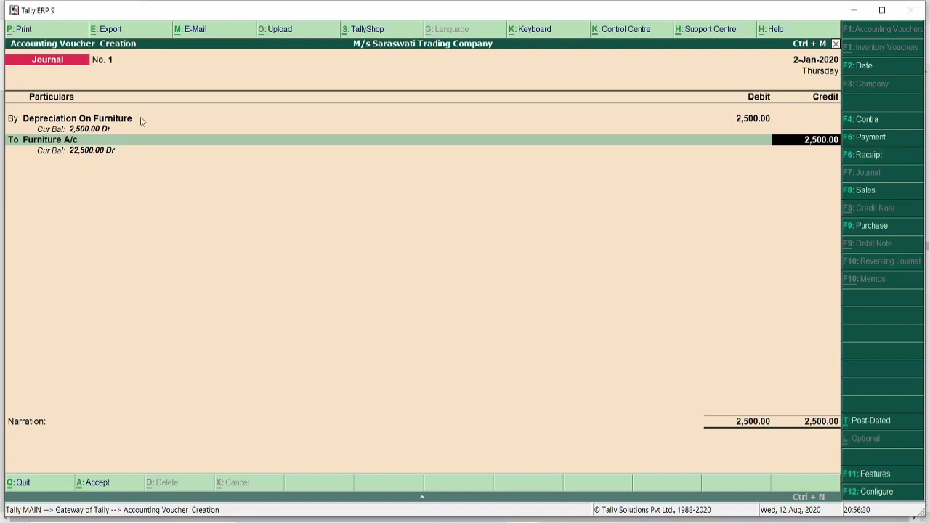
{"action": "key", "text": "Return"}
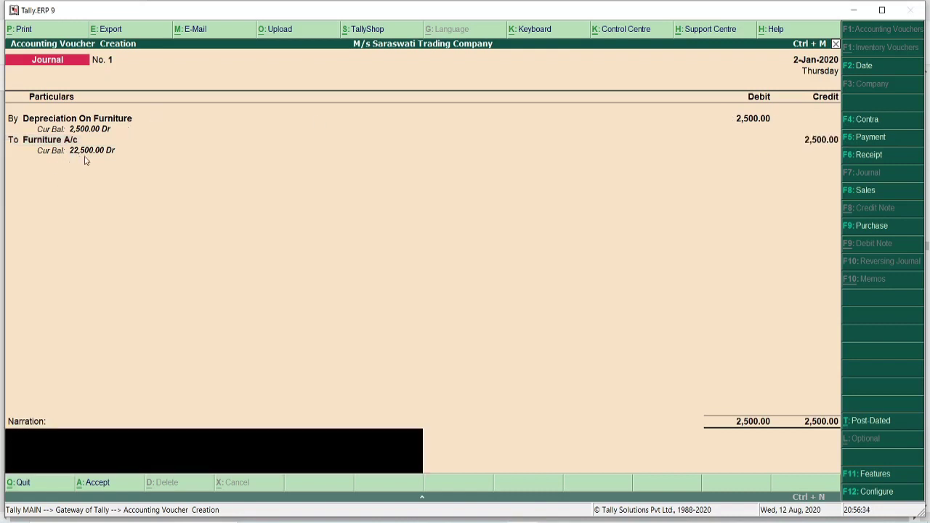
{"action": "type", "text": "Being Depreciation is done on furniture."}
{"action": "key", "text": "Return"}
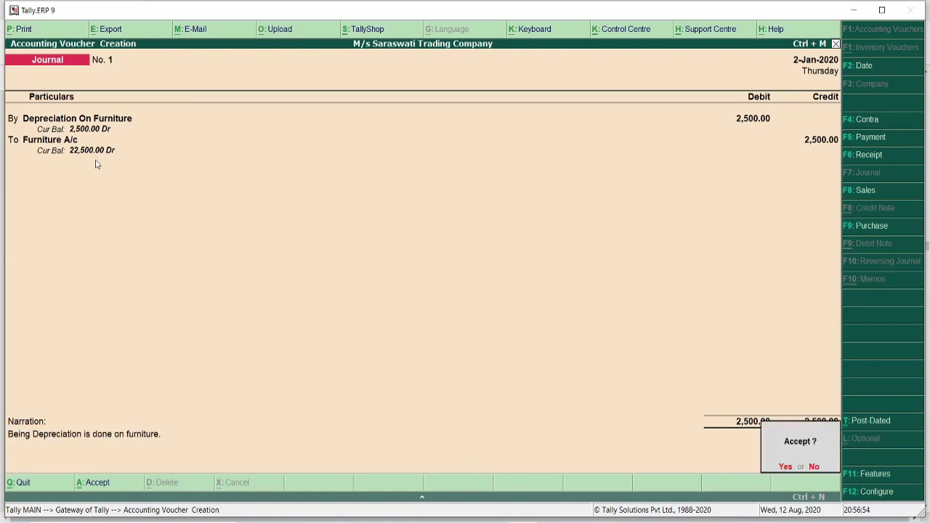
{"action": "key", "text": "y"}
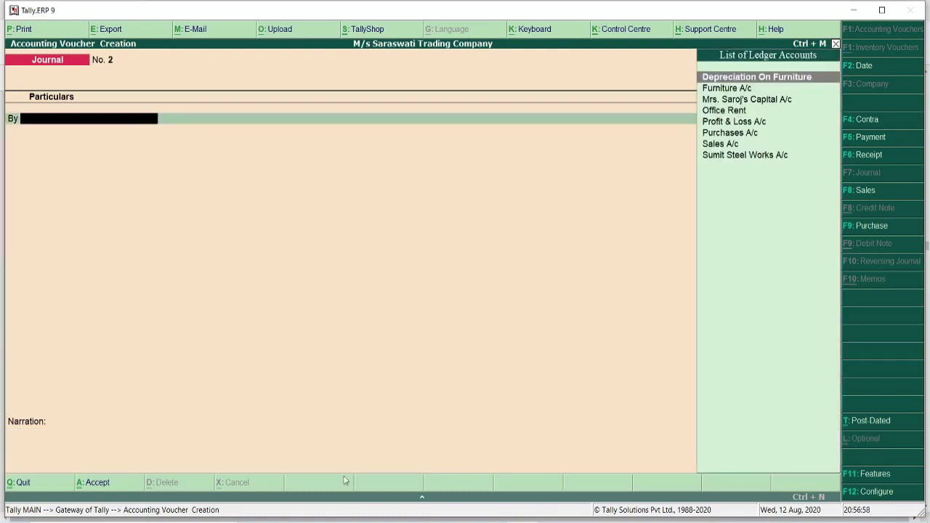
- Scroll the textbook PDF up to the top of the January 2020 transactions table, then return to Tally
{"action": "key", "text": "alt+Tab"}
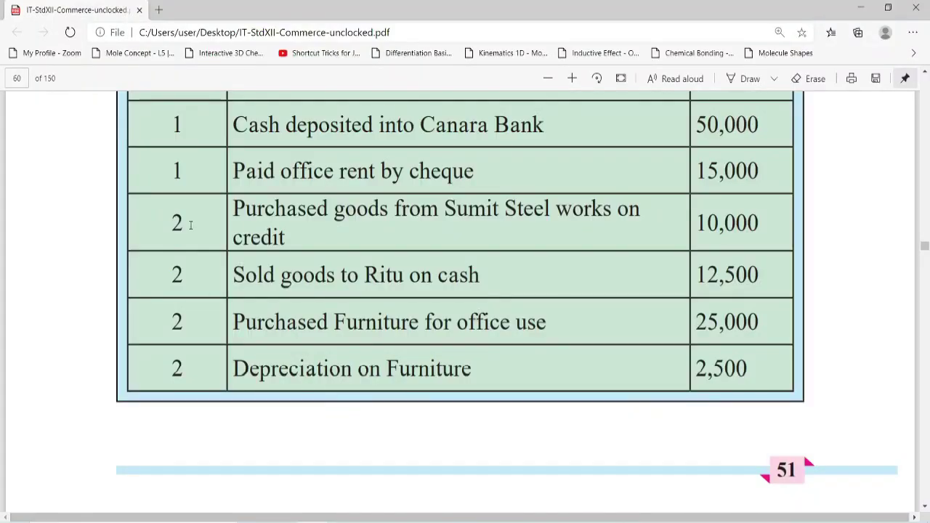
{"action": "scroll", "coordinate": [191, 225], "scroll_direction": "up", "scroll_amount": 1}
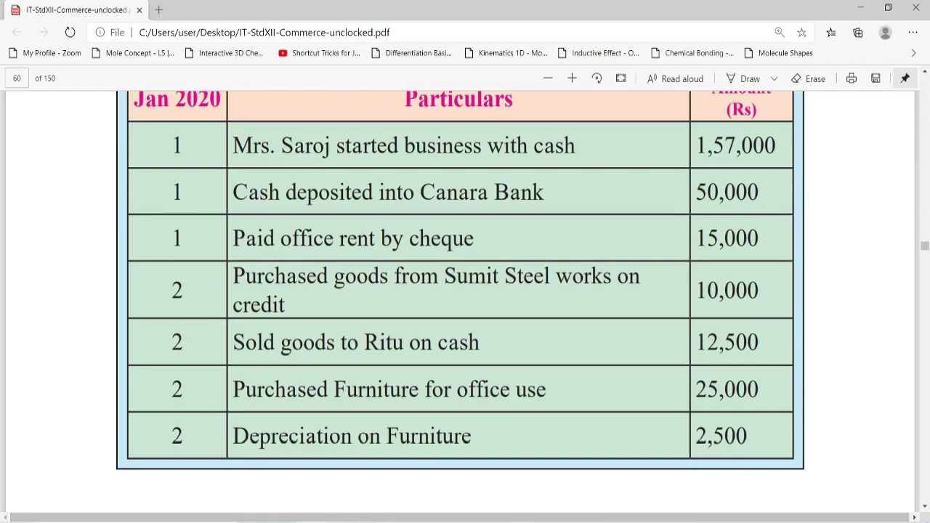
{"action": "key", "text": "alt+Tab"}
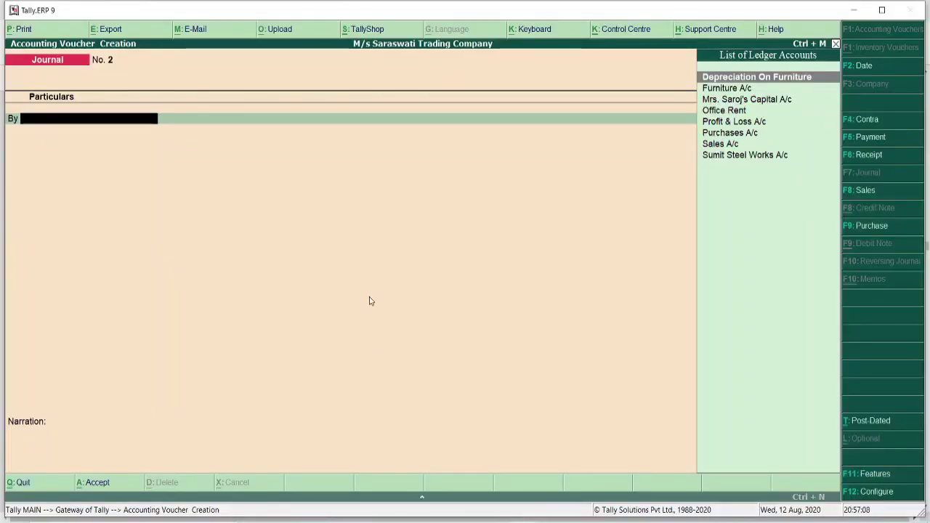
- Leave the empty Journal No. 2 and open the Day Book from the Display Menu
{"action": "key", "text": "Escape"}
{"action": "key", "text": "Return"}
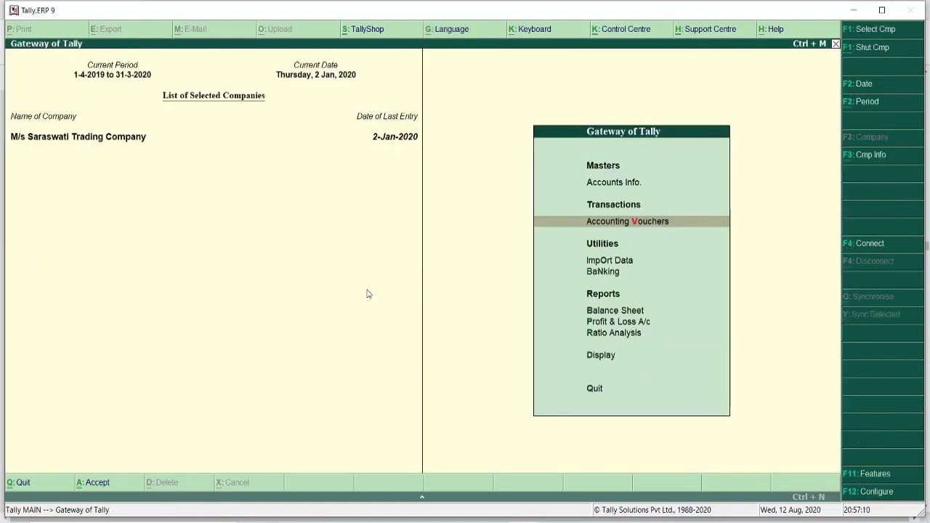
{"action": "key", "text": "Down"}
{"action": "key", "text": "Down"}
{"action": "key", "text": "Down"}
{"action": "key", "text": "Down"}
{"action": "key", "text": "Down"}
{"action": "key", "text": "Down"}
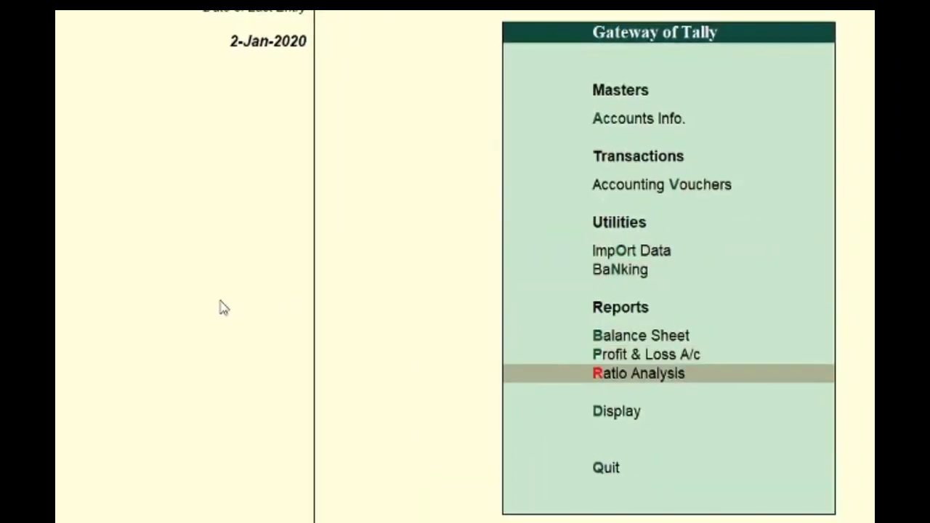
{"action": "key", "text": "Return"}
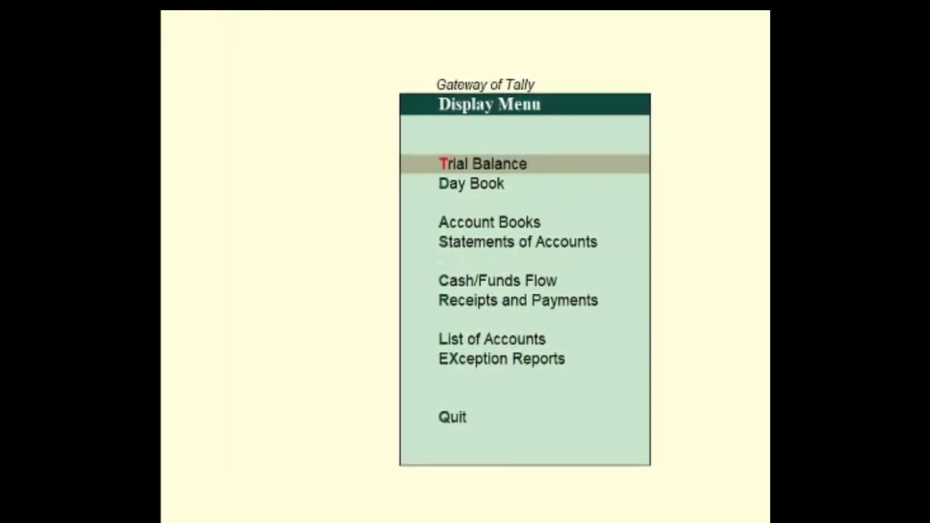
{"action": "key", "text": "Down"}
{"action": "key", "text": "Return"}
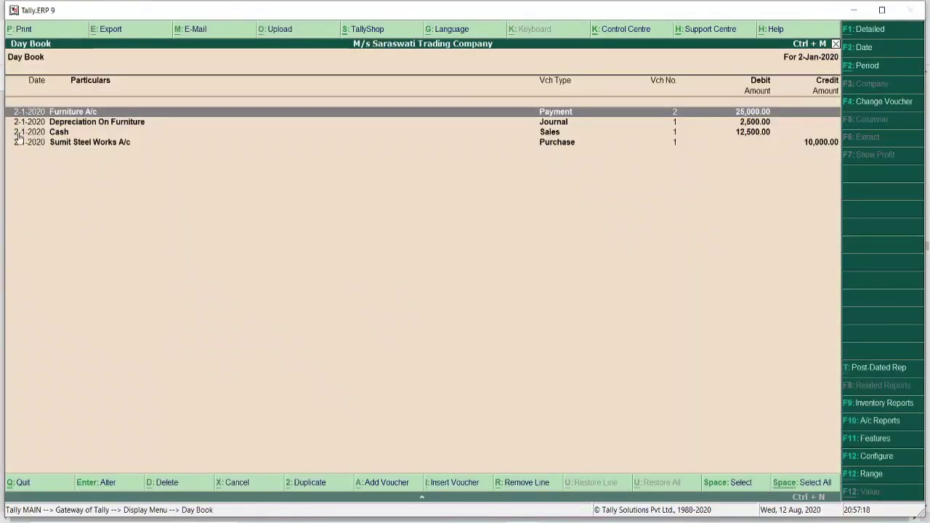
- Set the Day Book period from 1-1-2020 to 2-1-2020, review it, and exit
{"action": "left_click", "coordinate": [860, 67]}
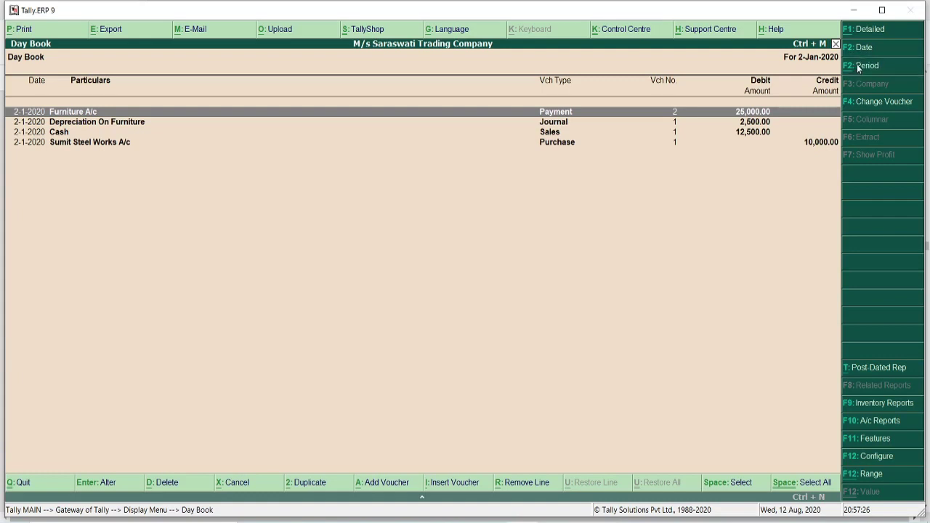
{"action": "type", "text": "1"}
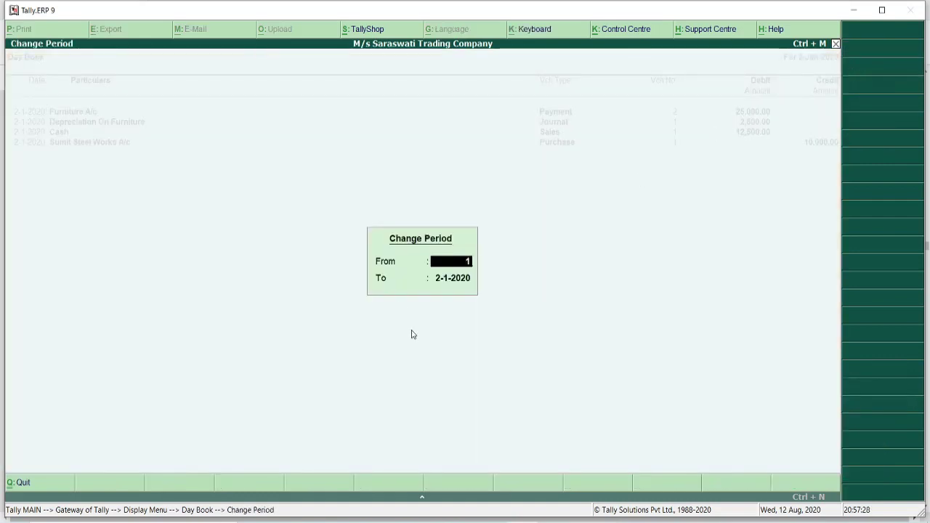
{"action": "type", "text": "-1-2020"}
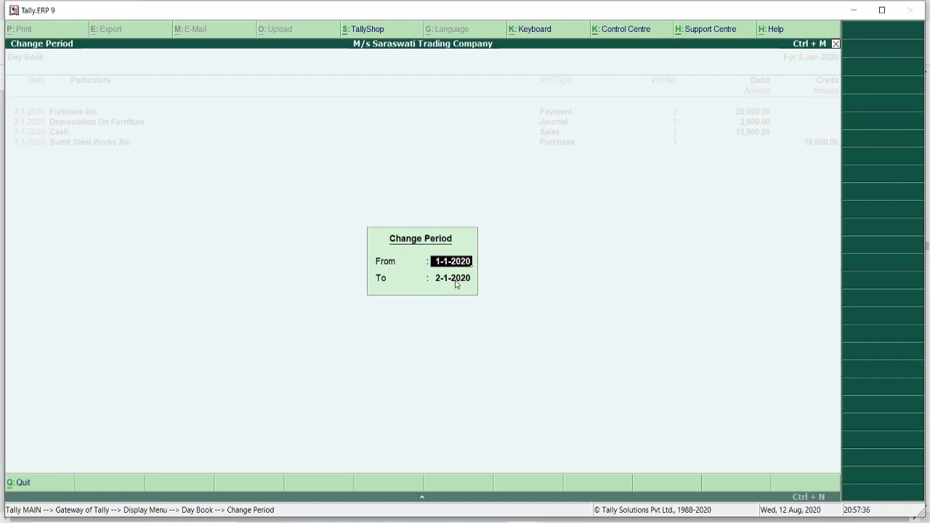
{"action": "key", "text": "Return"}
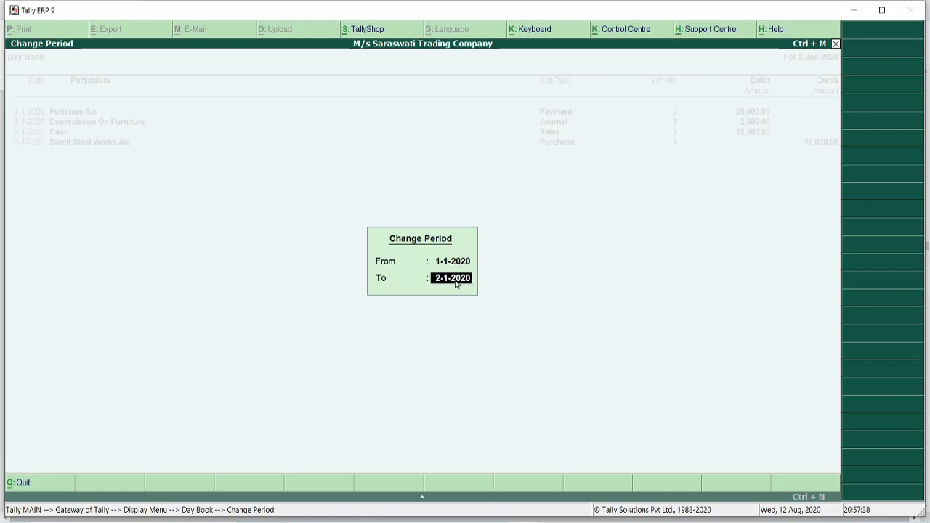
{"action": "key", "text": "Return"}
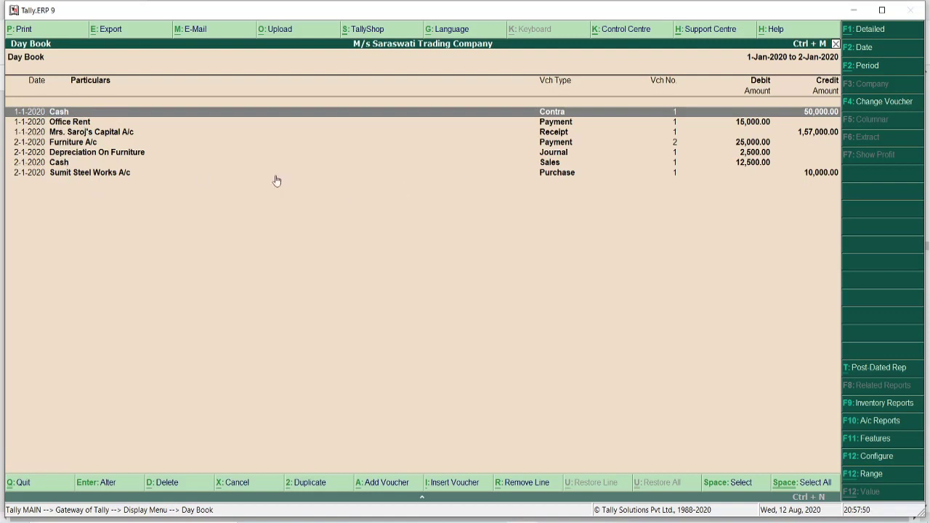
{"action": "key", "text": "Escape"}
{"action": "key", "text": "Escape"}
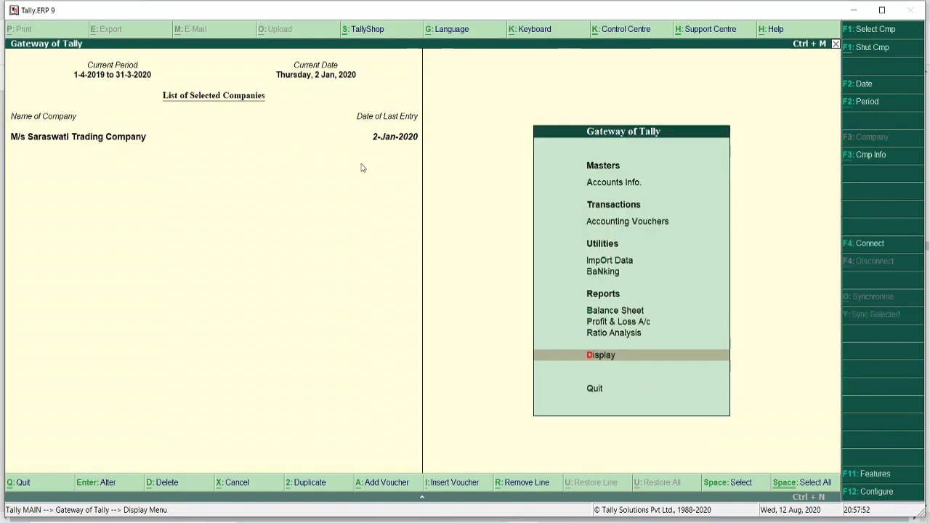
{"action": "key", "text": "Up"}
{"action": "key", "text": "Up"}
{"action": "key", "text": "Up"}
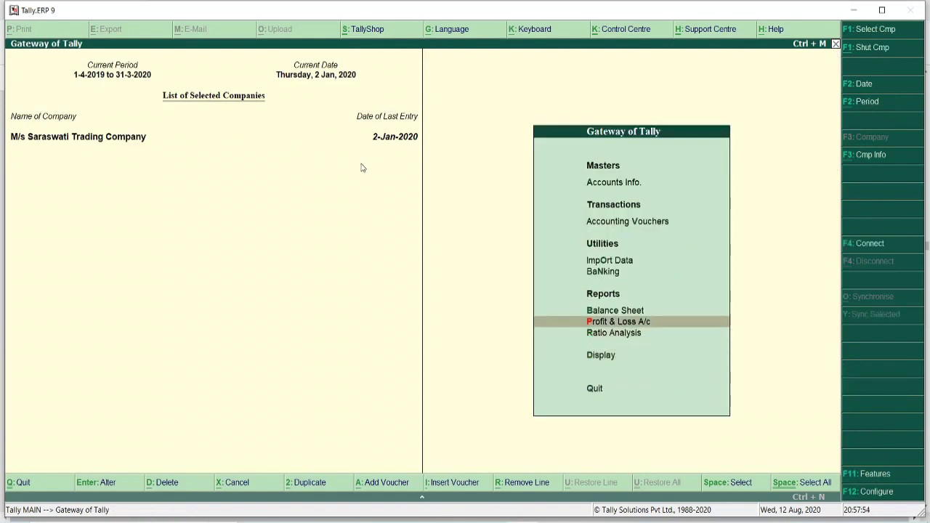
{"action": "key", "text": "Down"}
{"action": "key", "text": "Down"}
{"action": "key", "text": "Return"}
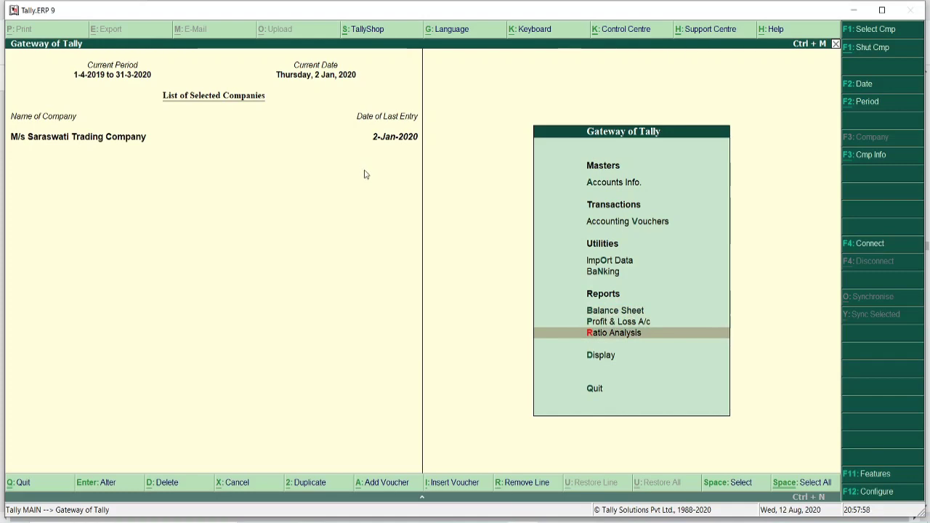
{"action": "key", "text": "alt+Tab"}
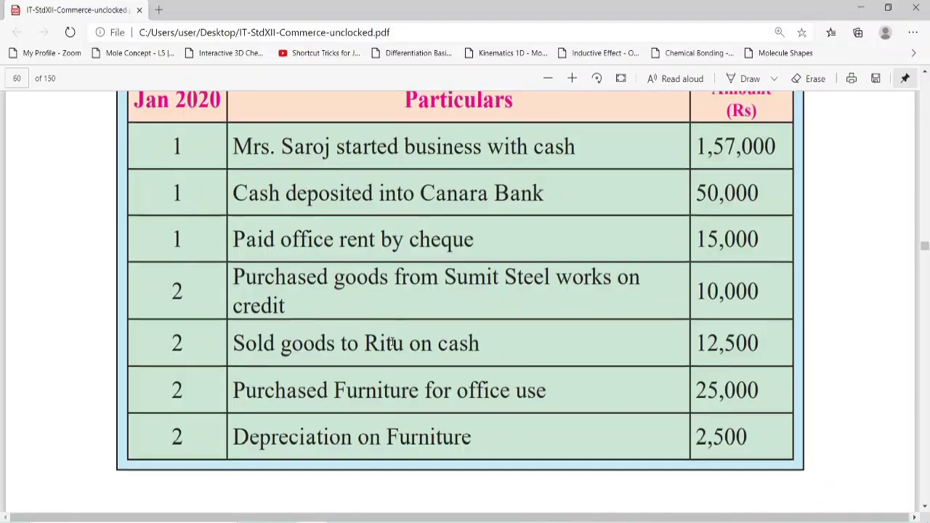
{"action": "scroll", "coordinate": [462, 352], "scroll_direction": "up", "scroll_amount": 5}
{"action": "scroll", "coordinate": [462, 352], "scroll_direction": "down", "scroll_amount": 1}
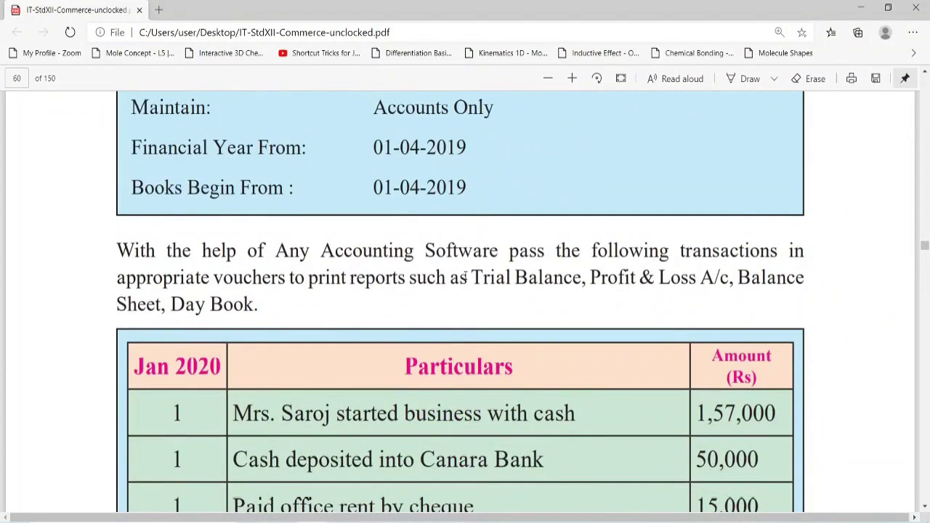
{"action": "left_click_drag", "start_coordinate": [469, 276], "coordinate": [715, 277]}
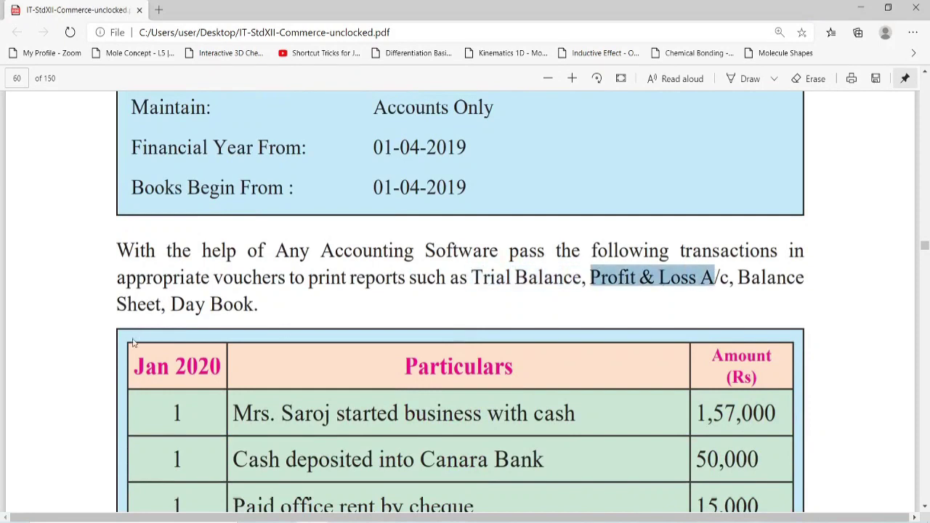
{"action": "left_click_drag", "start_coordinate": [171, 305], "coordinate": [292, 343]}
{"action": "key", "text": "alt+Tab"}
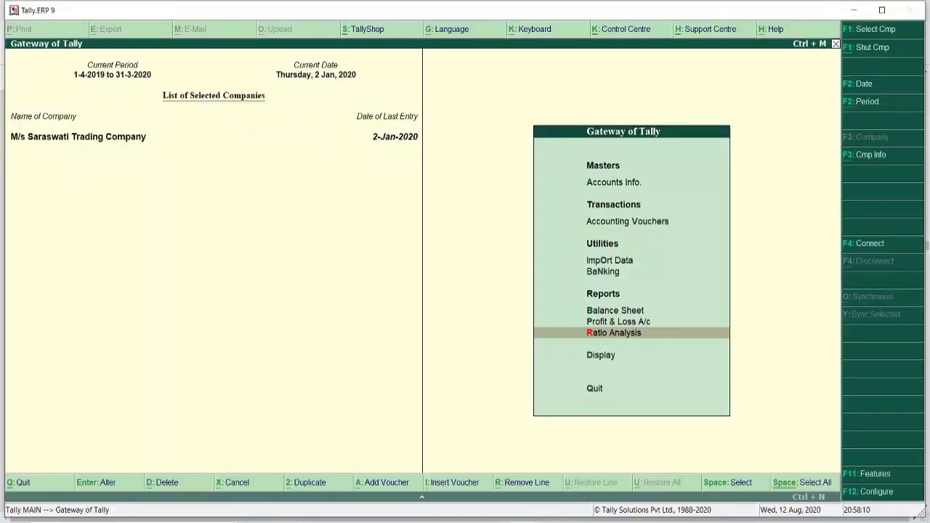
- Open the Balance Sheet and drill through Capital Account to the 1,57,000 capital receipt voucher
{"action": "key", "text": "Up"}
{"action": "key", "text": "Up"}
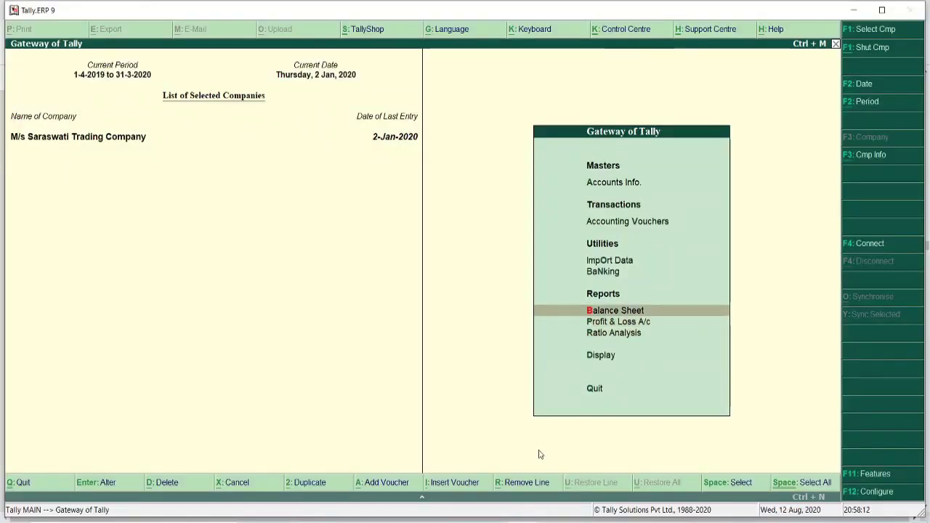
{"action": "key", "text": "Return"}
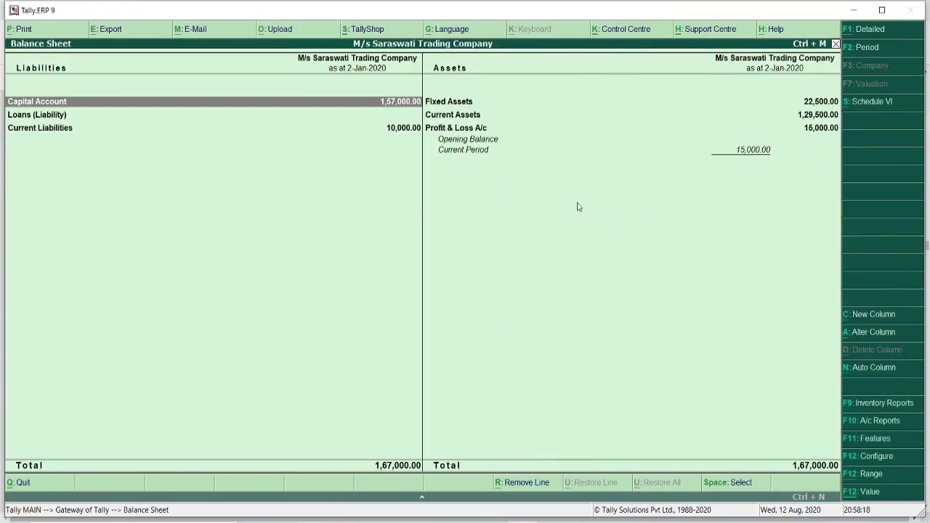
{"action": "key", "text": "Return"}
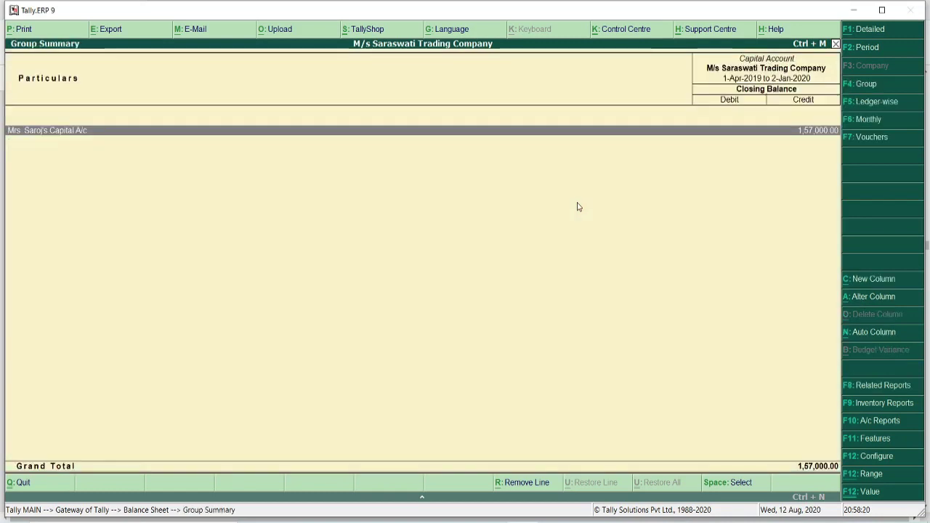
{"action": "key", "text": "Return"}
{"action": "key", "text": "Return"}
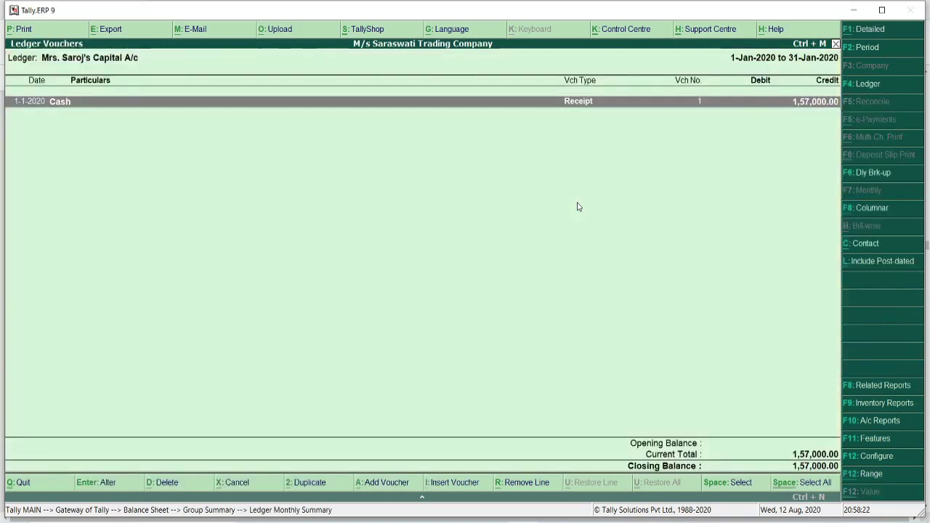
{"action": "key", "text": "Return"}
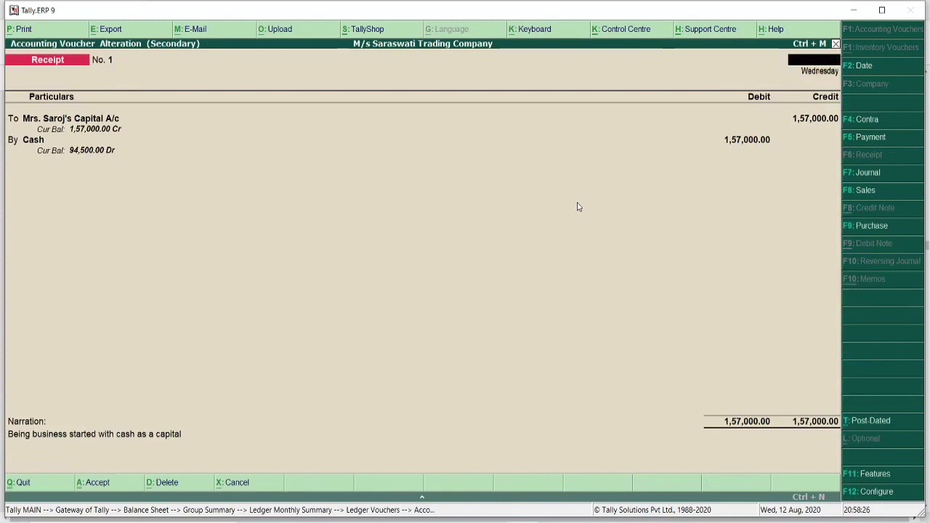
- Close the receipt voucher unchanged and back out through the Balance Sheet
{"action": "key", "text": "Escape"}
{"action": "key", "text": "y"}
{"action": "key", "text": "Escape"}
{"action": "key", "text": "Escape"}
{"action": "key", "text": "Escape"}
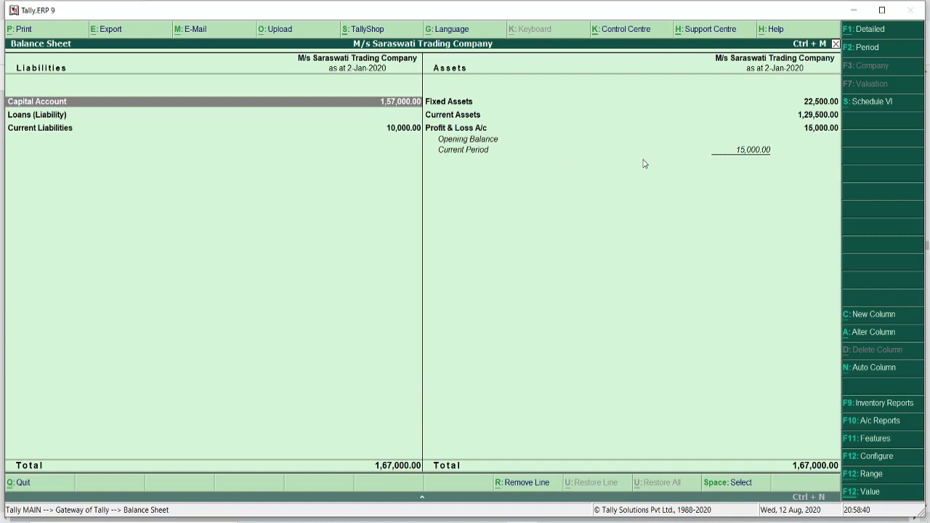
{"action": "key", "text": "Escape"}
- Open the Profit & Loss A/c showing the 15,000 Nett Loss and drill into Purchases A/c
{"action": "key", "text": "Down"}
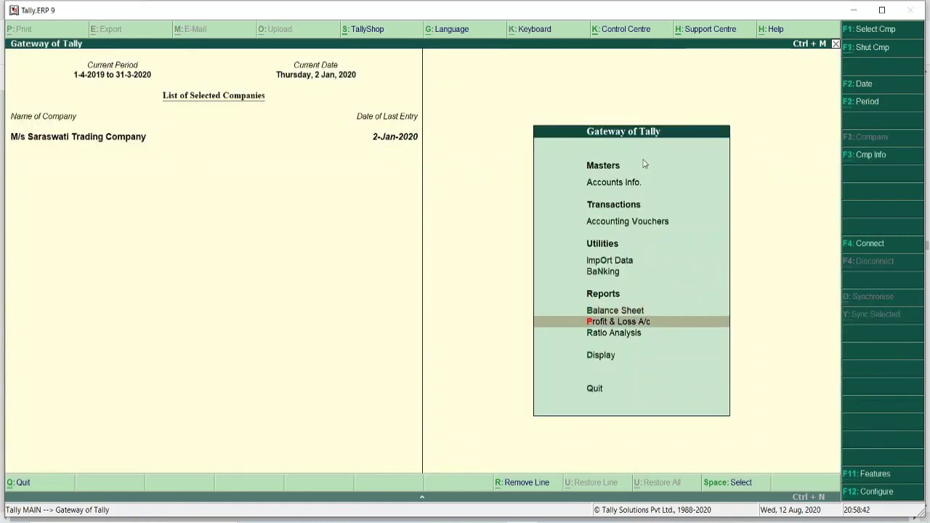
{"action": "key", "text": "Return"}
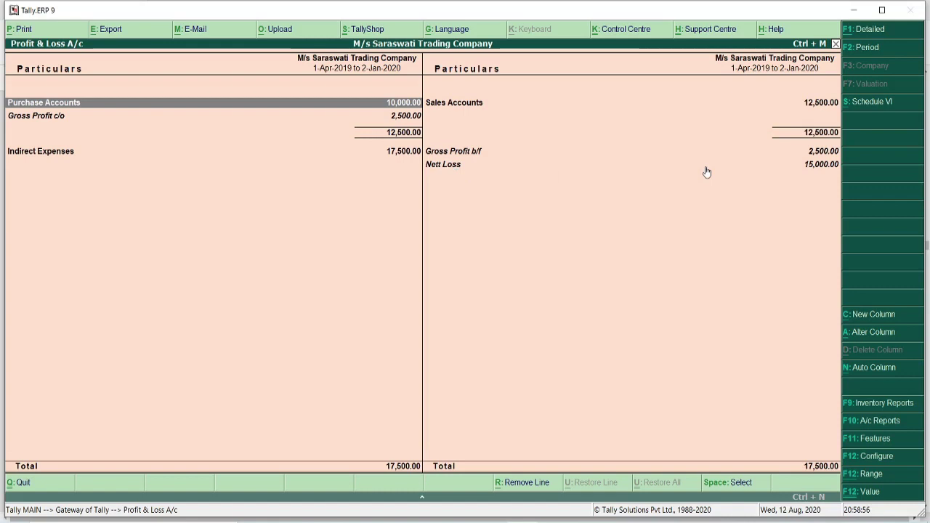
{"action": "key", "text": "Return"}
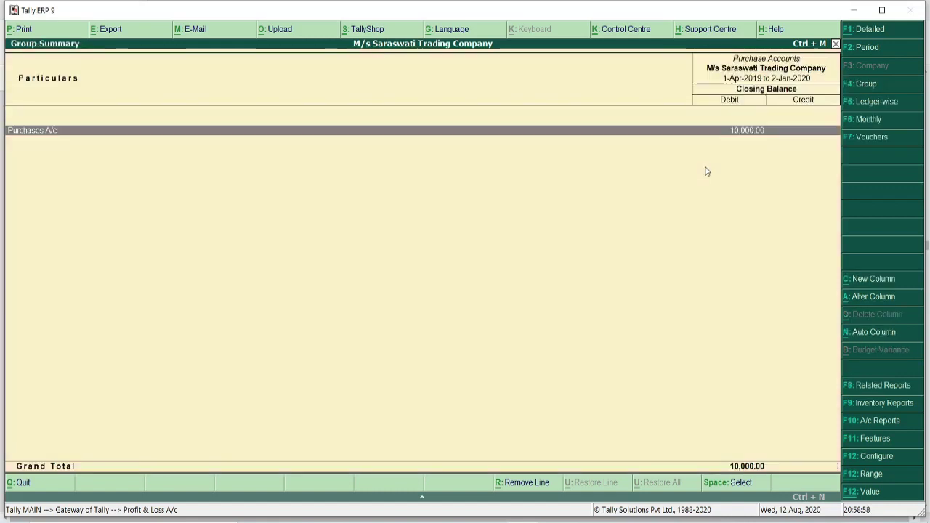
{"action": "key", "text": "Return"}
{"action": "key", "text": "Escape"}
{"action": "key", "text": "Escape"}
{"action": "key", "text": "Escape"}
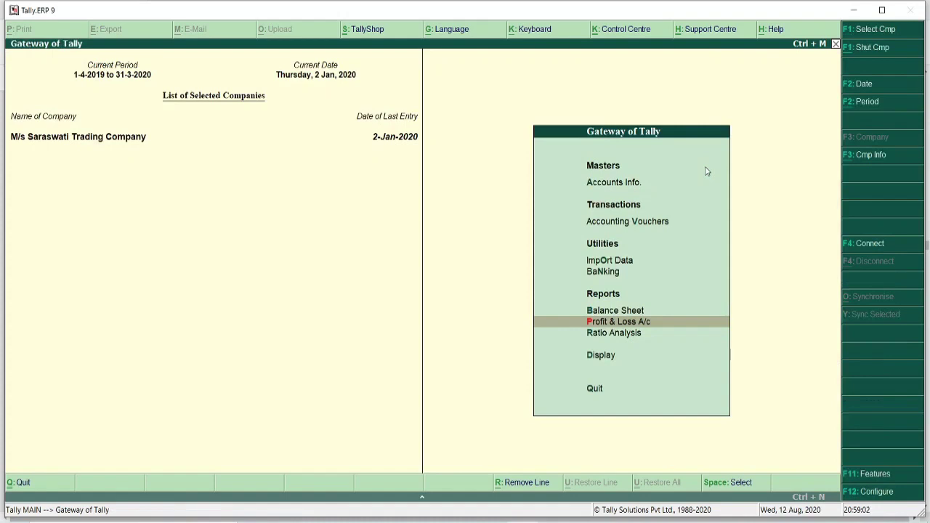
{"action": "key", "text": "Down"}
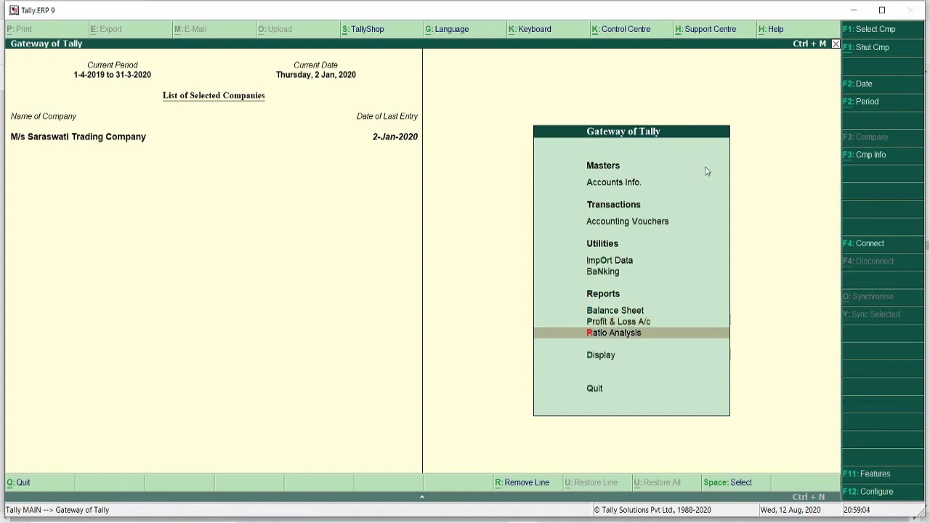
{"action": "key", "text": "Down"}
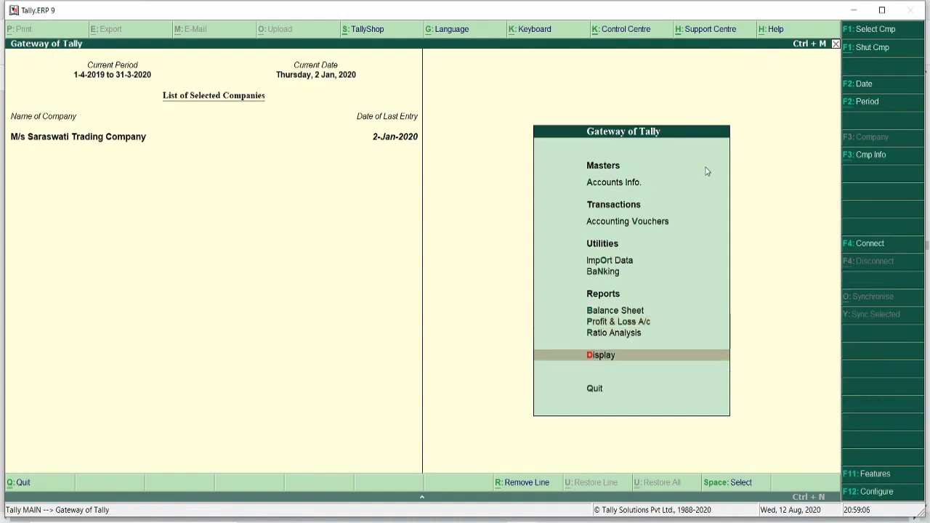
{"action": "key", "text": "Return"}
{"action": "key", "text": "Down"}
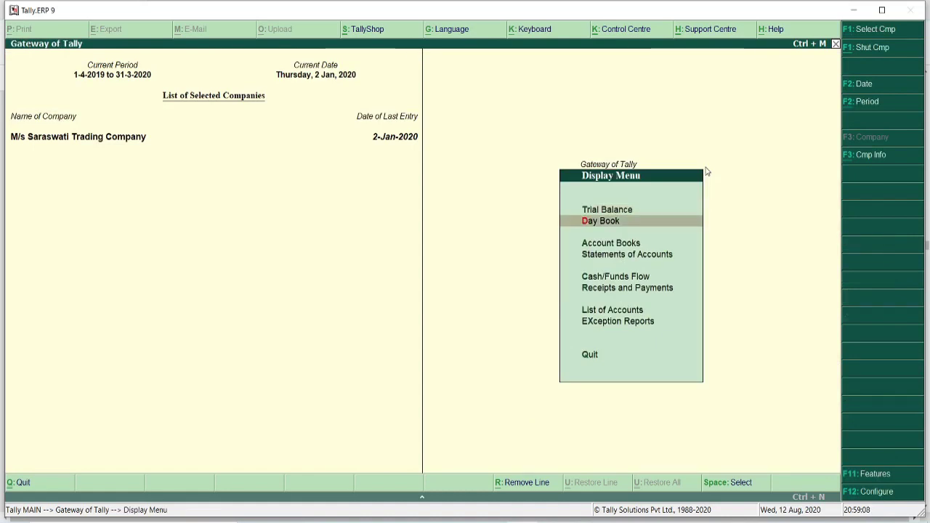
{"action": "key", "text": "Return"}
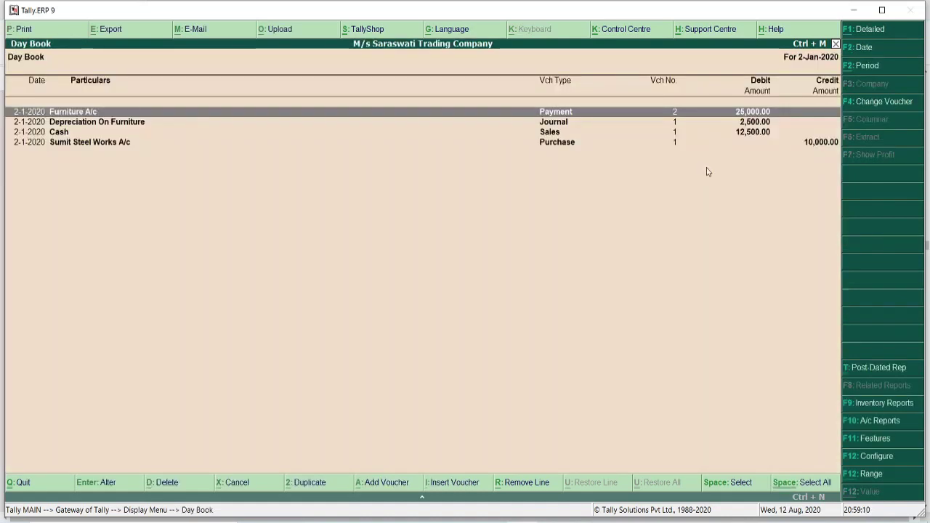
{"action": "left_click", "coordinate": [868, 66]}
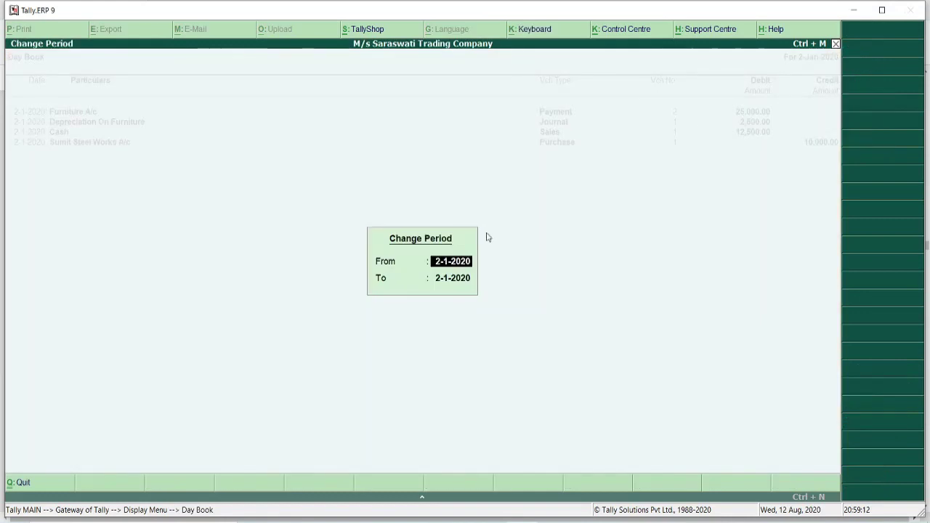
{"action": "type", "text": "1-1-2020"}
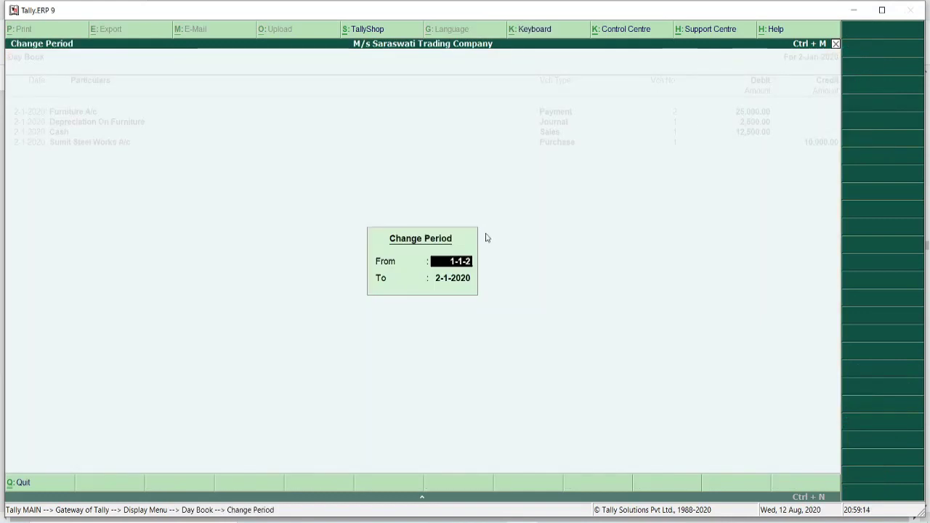
{"action": "key", "text": "Return"}
{"action": "key", "text": "Return"}
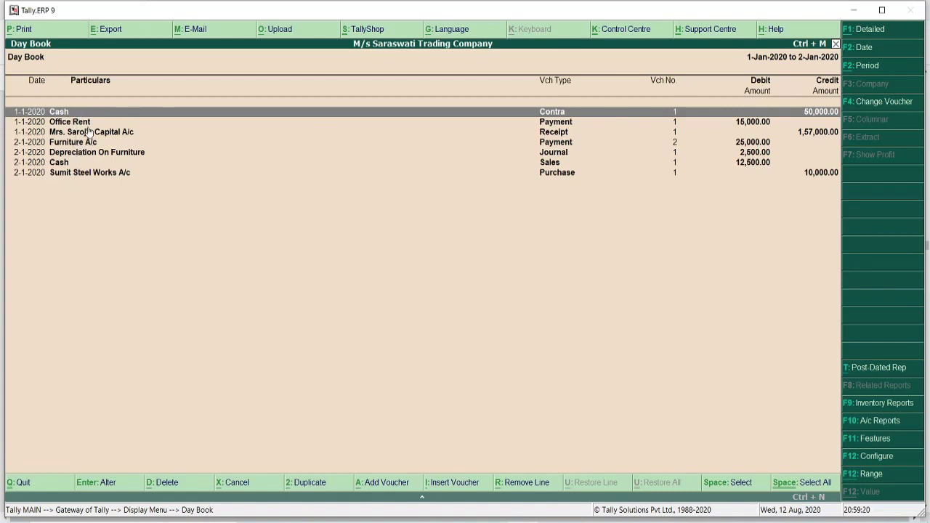
{"action": "key", "text": "Escape"}
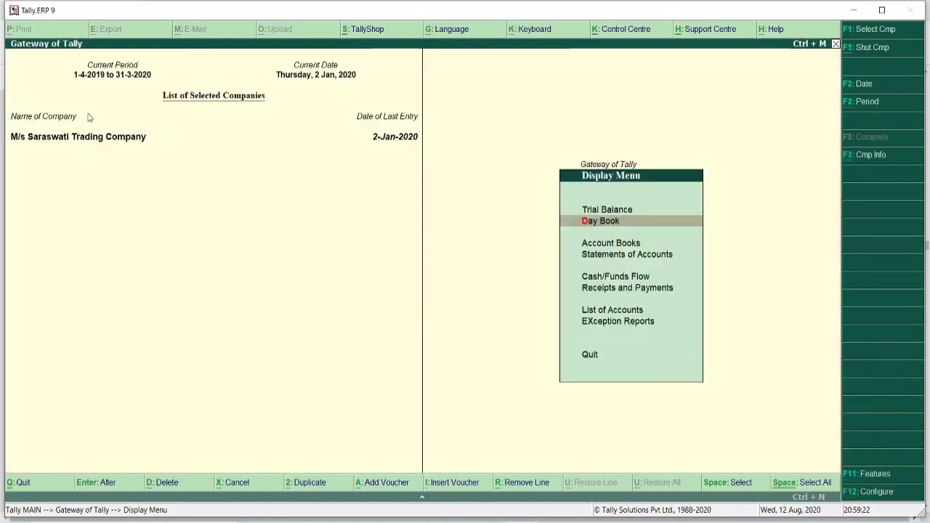
{"action": "key", "text": "Escape"}
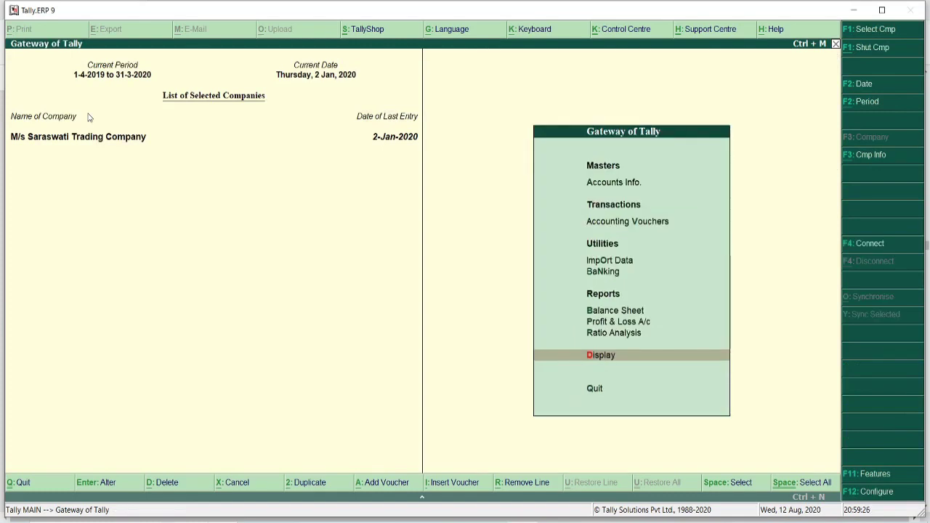
{"action": "key", "text": "Return"}
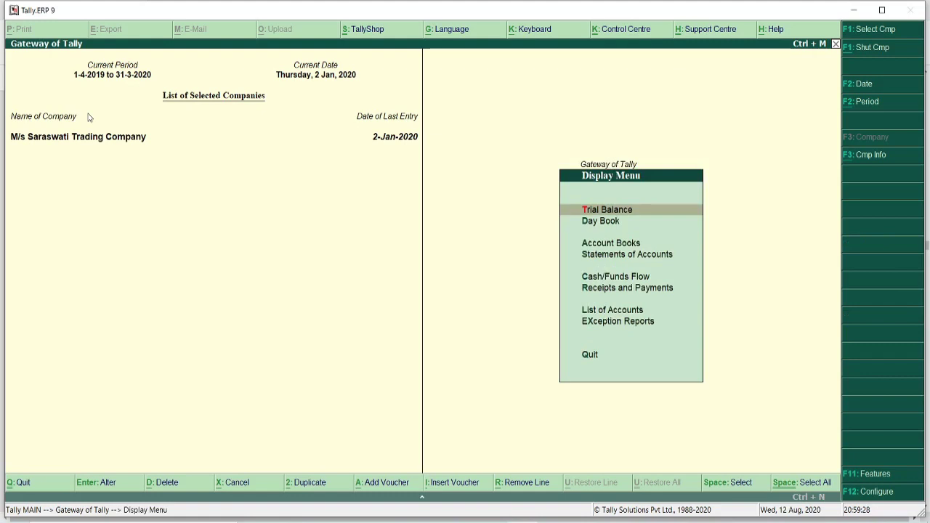
{"action": "key", "text": "Return"}
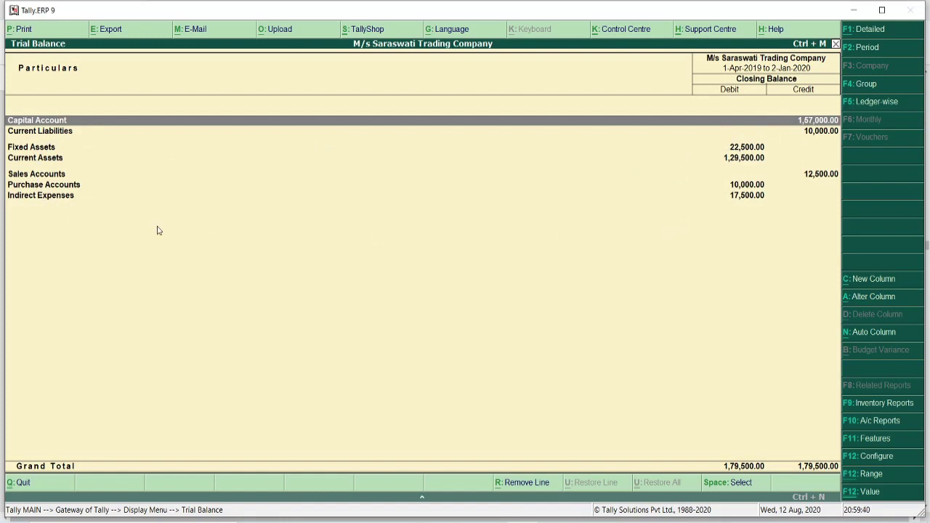
{"action": "left_click", "coordinate": [52, 197]}
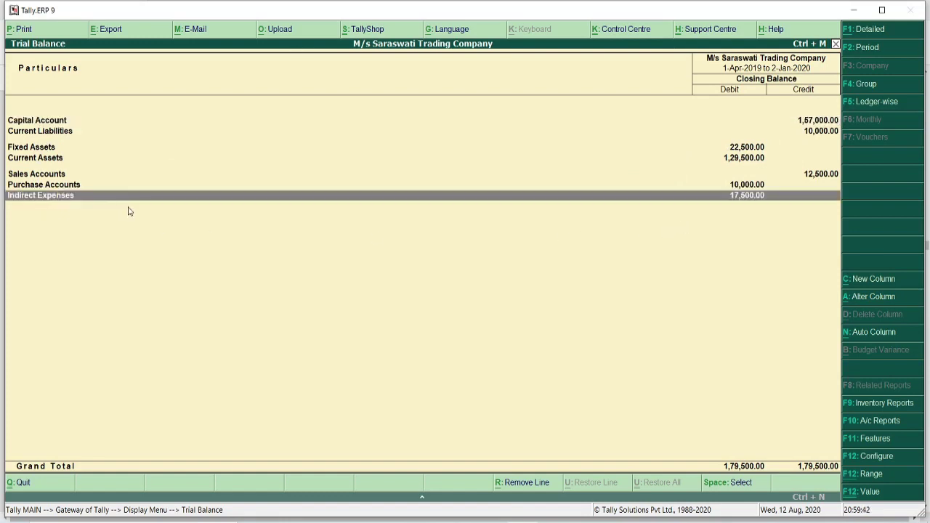
{"action": "key", "text": "Return"}
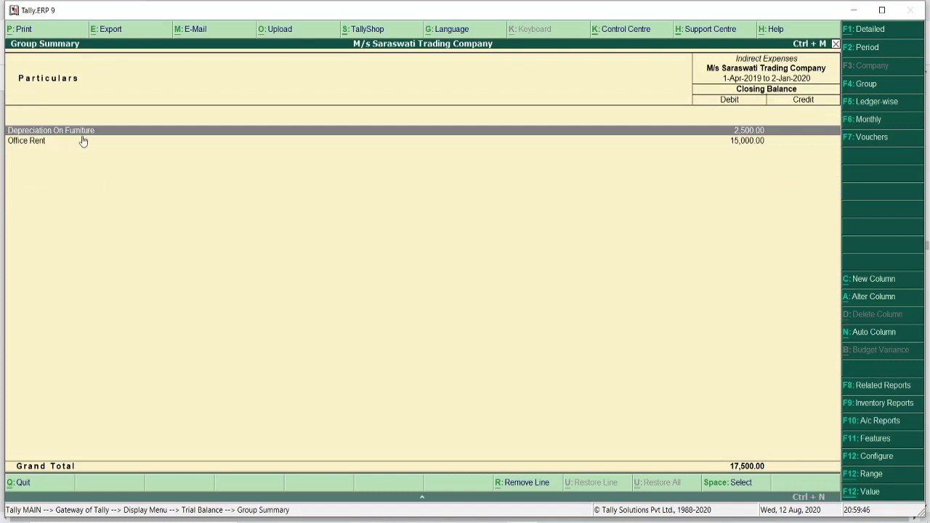
{"action": "left_click", "coordinate": [40, 143]}
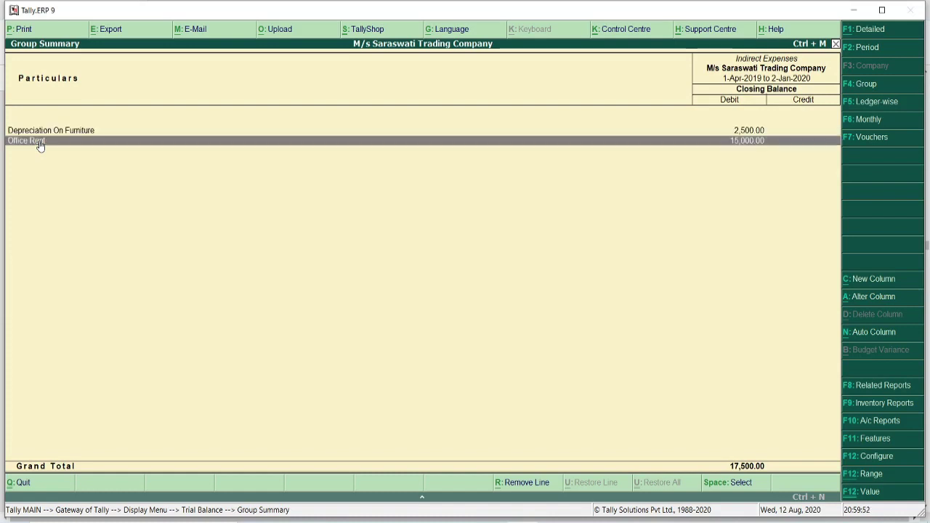
{"action": "key", "text": "Escape"}
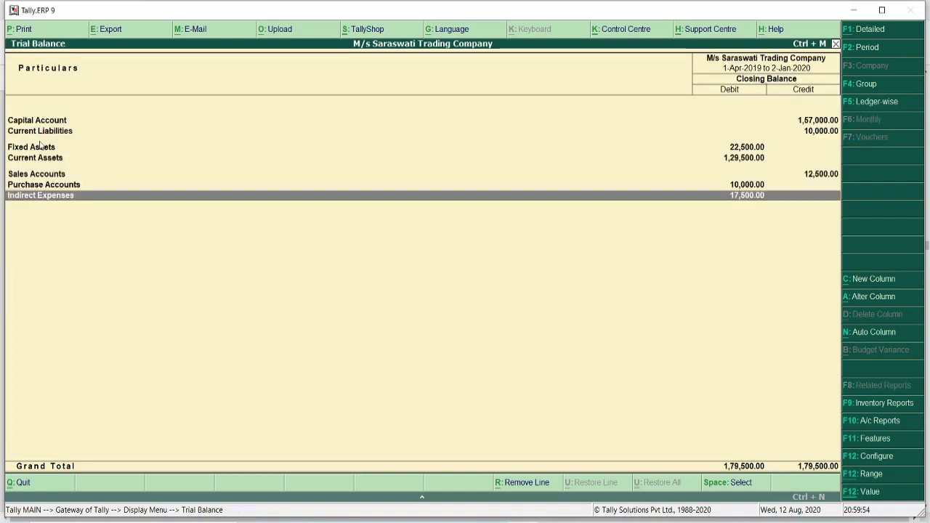
{"action": "key", "text": "Escape"}
{"action": "key", "text": "Escape"}
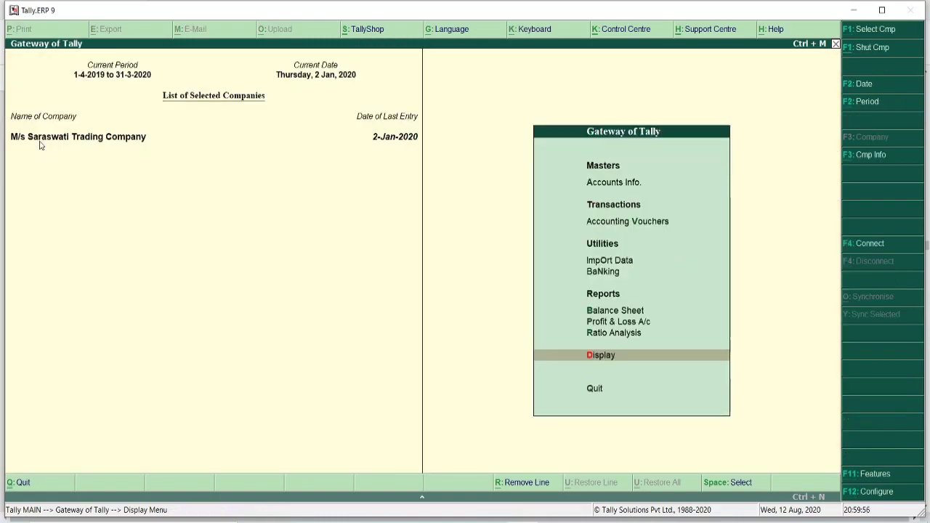